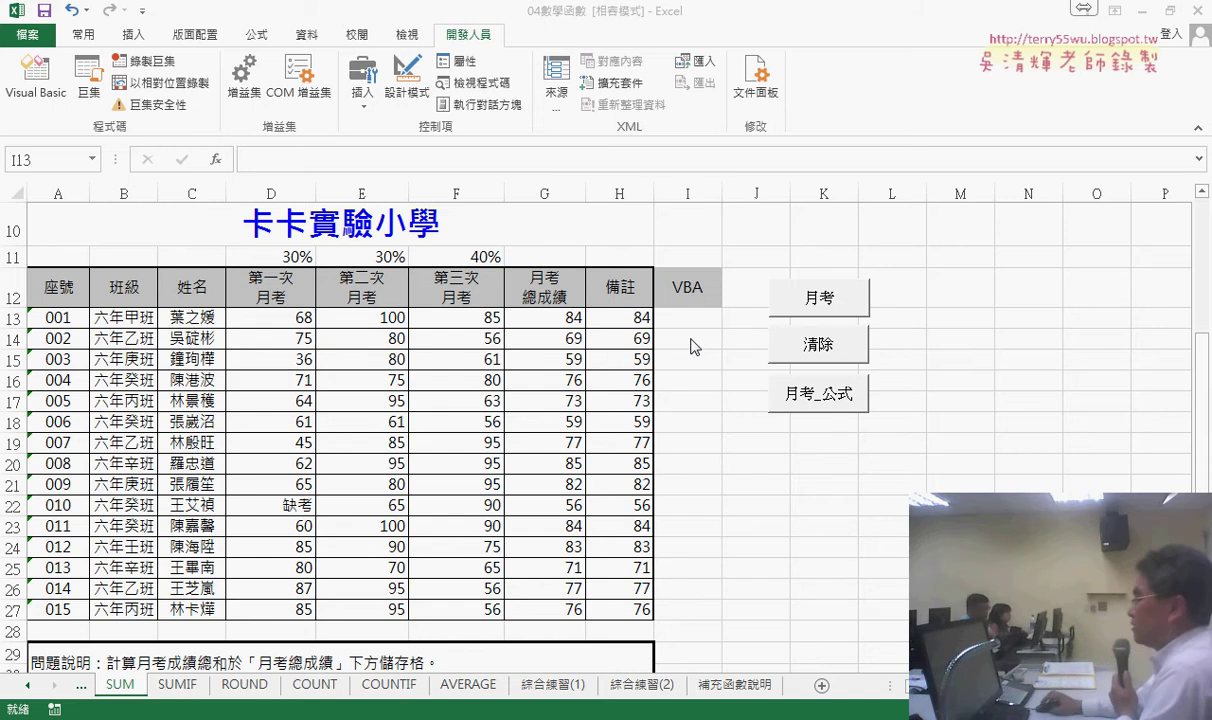
# Step: Select cell I13 and list the User Defined functions, including 月考函數, in Insert Function
pyautogui.click(703, 318)
pyautogui.click(218, 160)
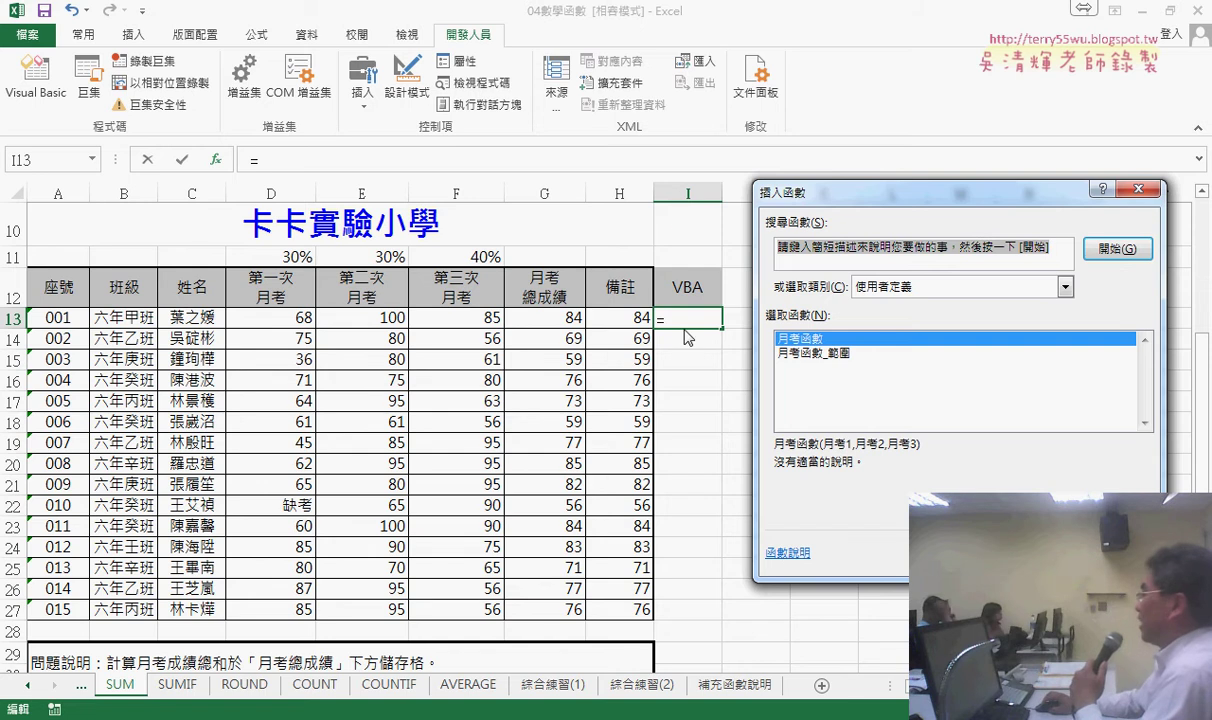
# Step: Enter =月考函數(D13,E13,F13) in I13 so the first student's total shows 84
pyautogui.doubleClick(815, 341)
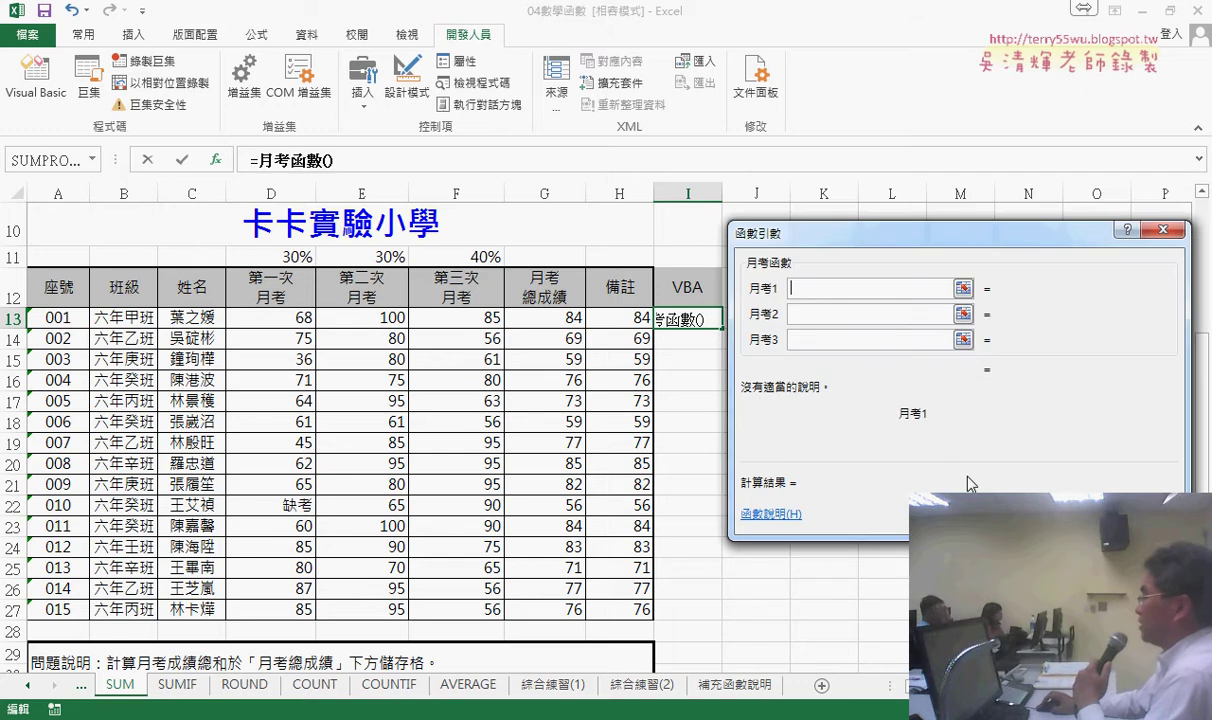
pyautogui.click(284, 320)
pyautogui.press('Tab')
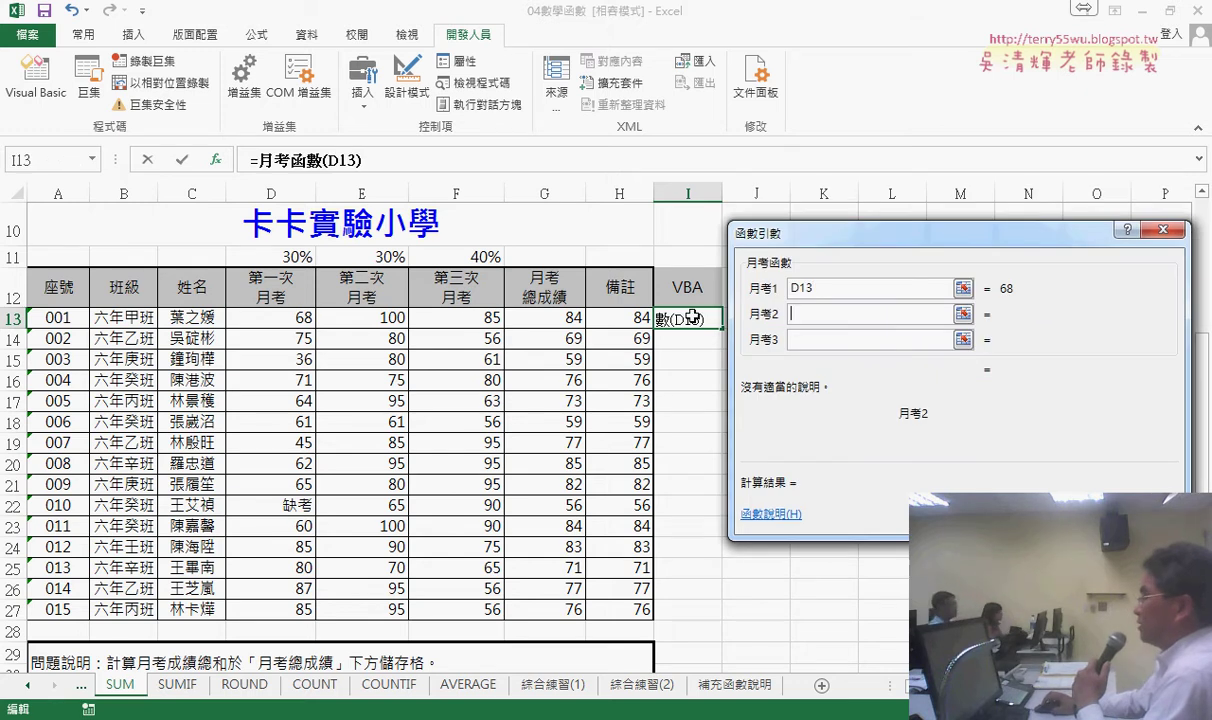
pyautogui.click(386, 316)
pyautogui.press('Tab')
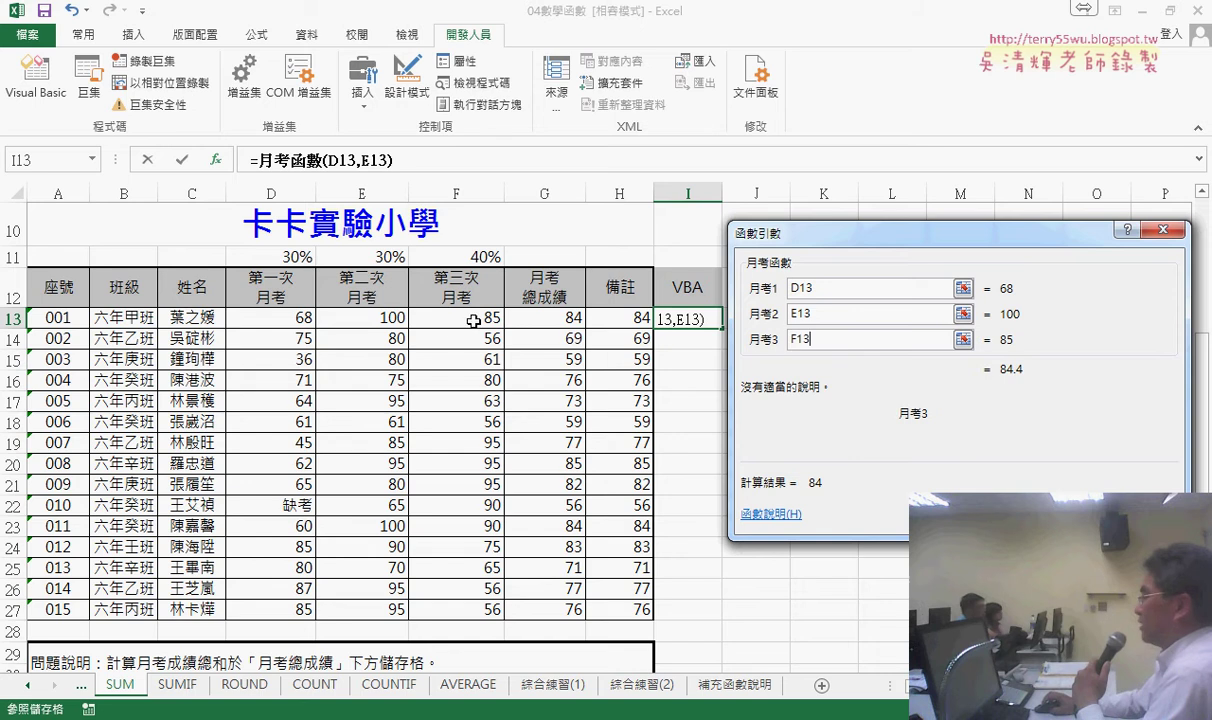
pyautogui.click(450, 316)
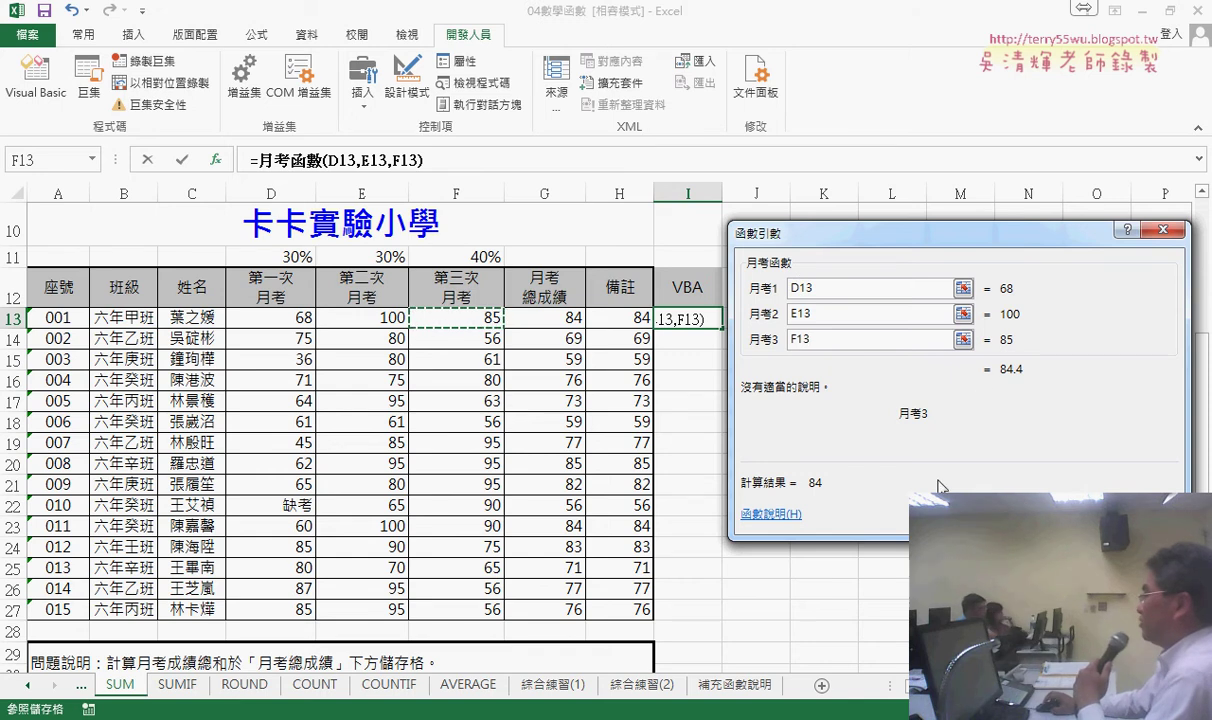
pyautogui.press('Return')
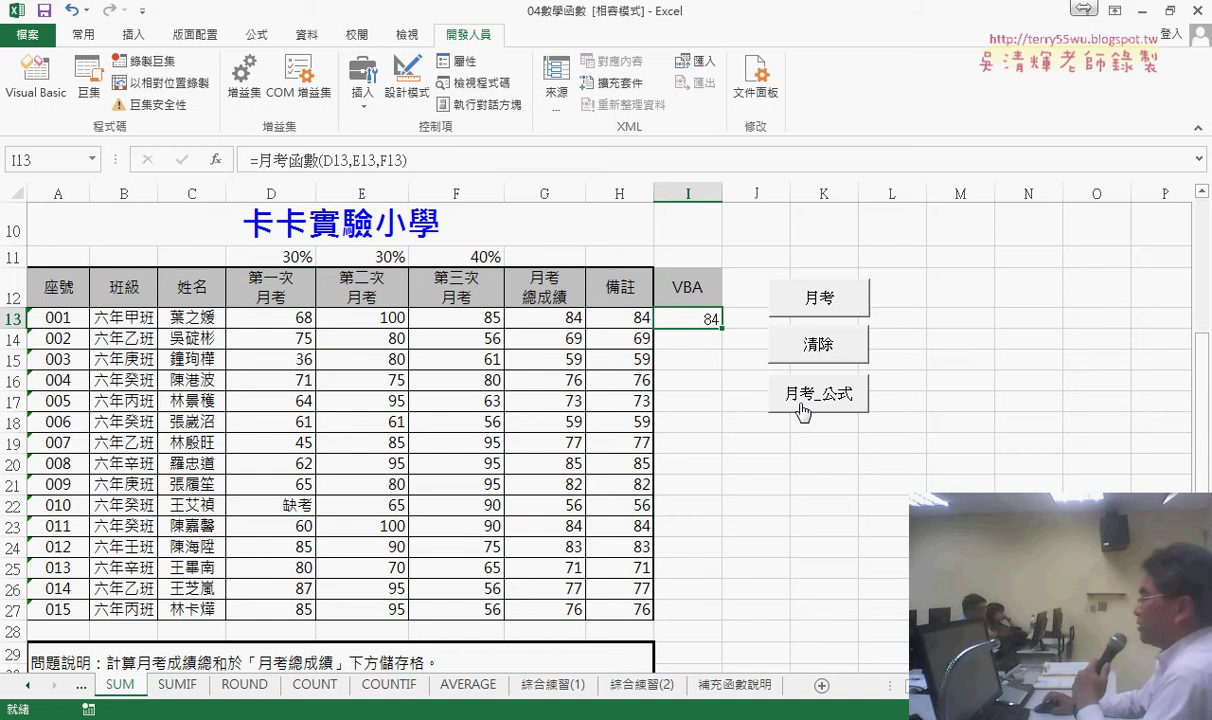
pyautogui.click(85, 36)
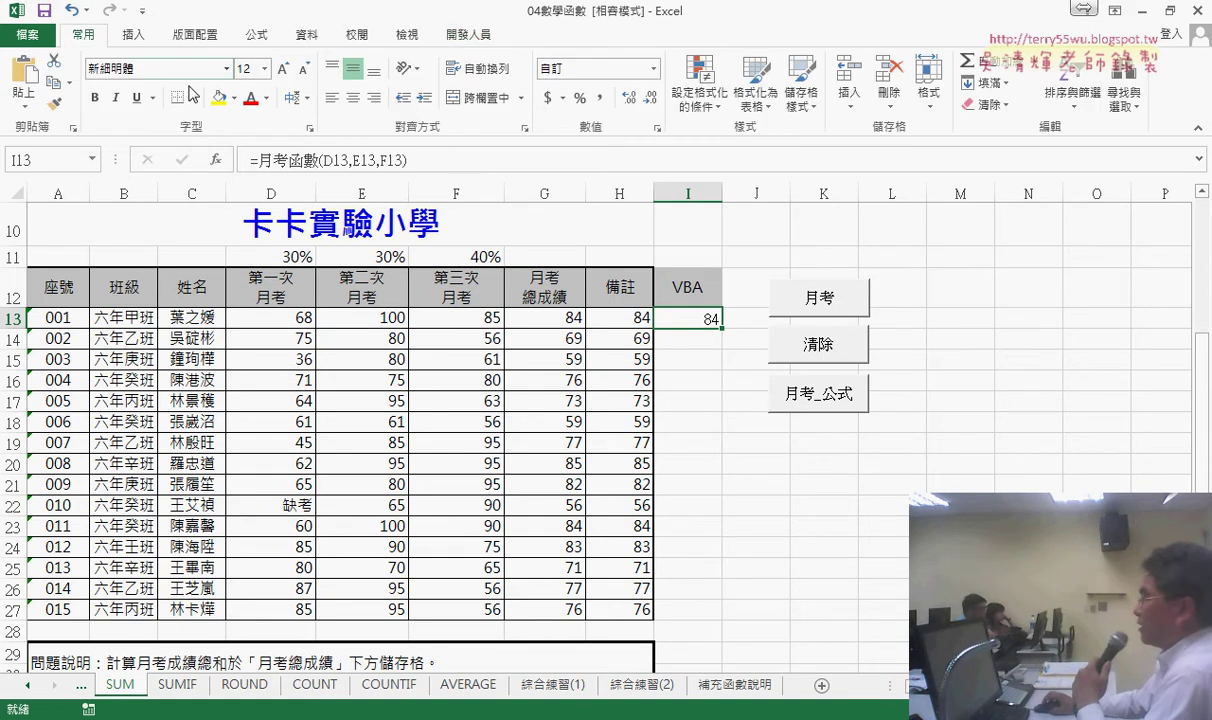
pyautogui.click(631, 99)
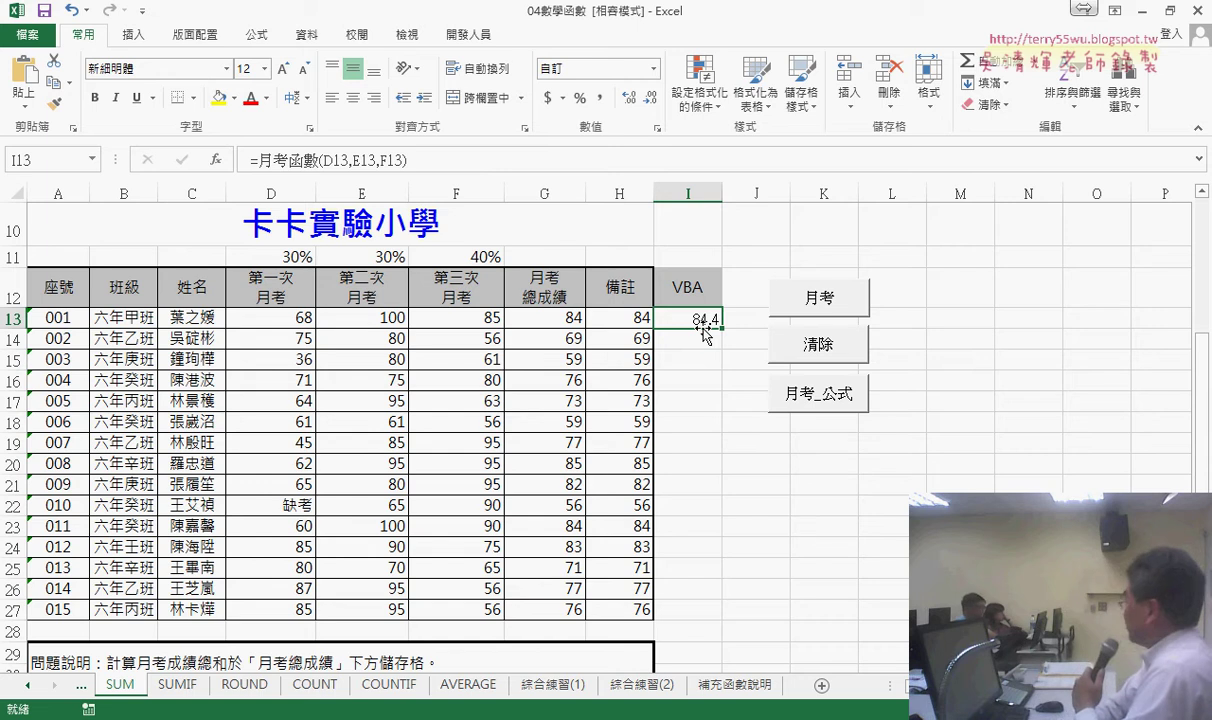
pyautogui.press('F9')
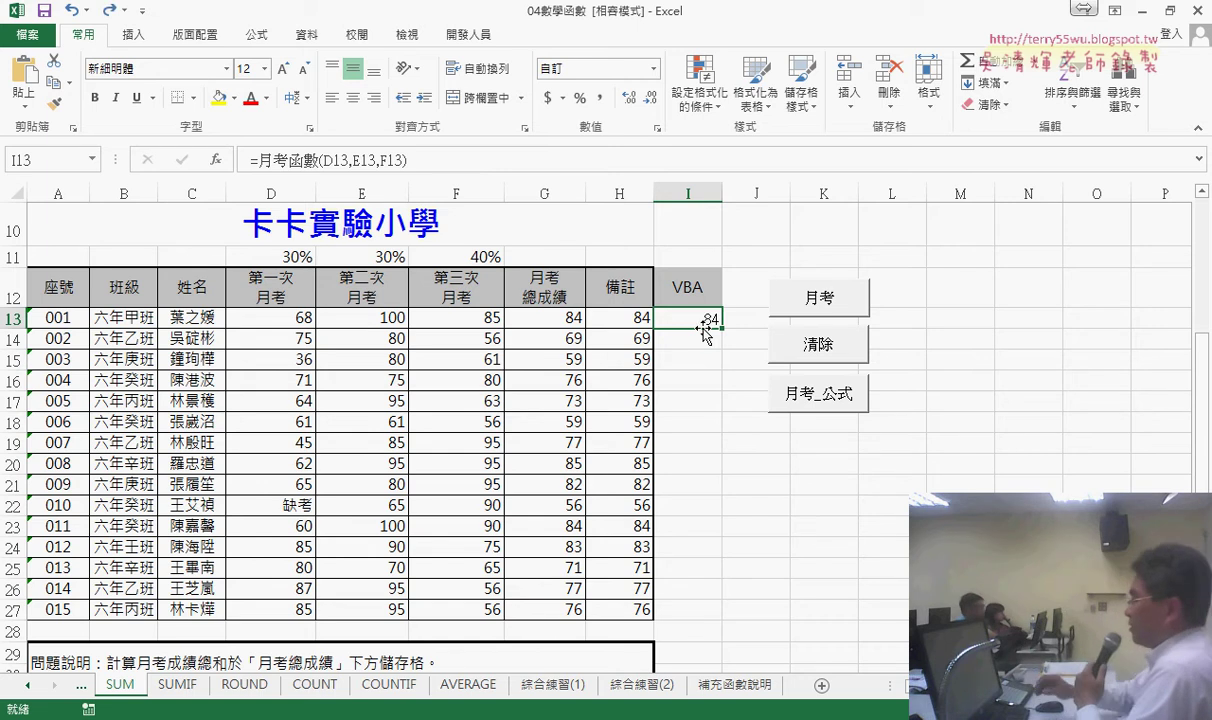
# Step: Open the VBA editor, restore its window, and scroll to the 月考函數 declaration in Module1
pyautogui.click(457, 37)
pyautogui.click(34, 80)
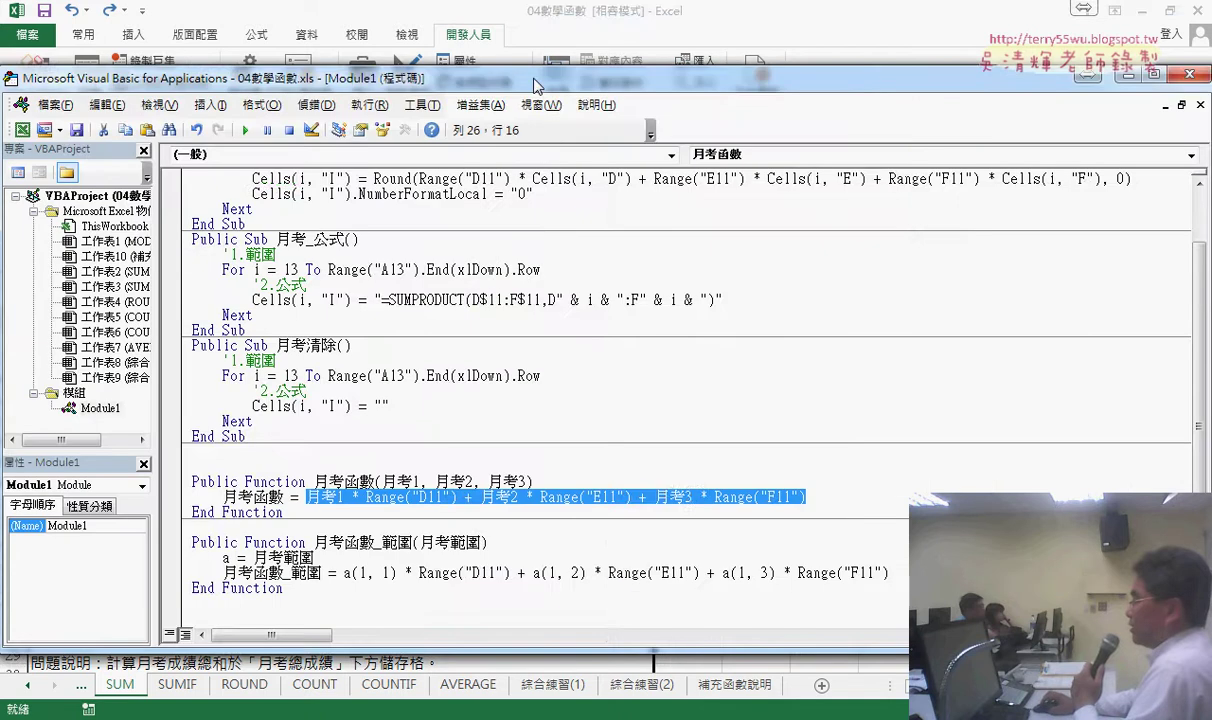
pyautogui.doubleClick(537, 85)
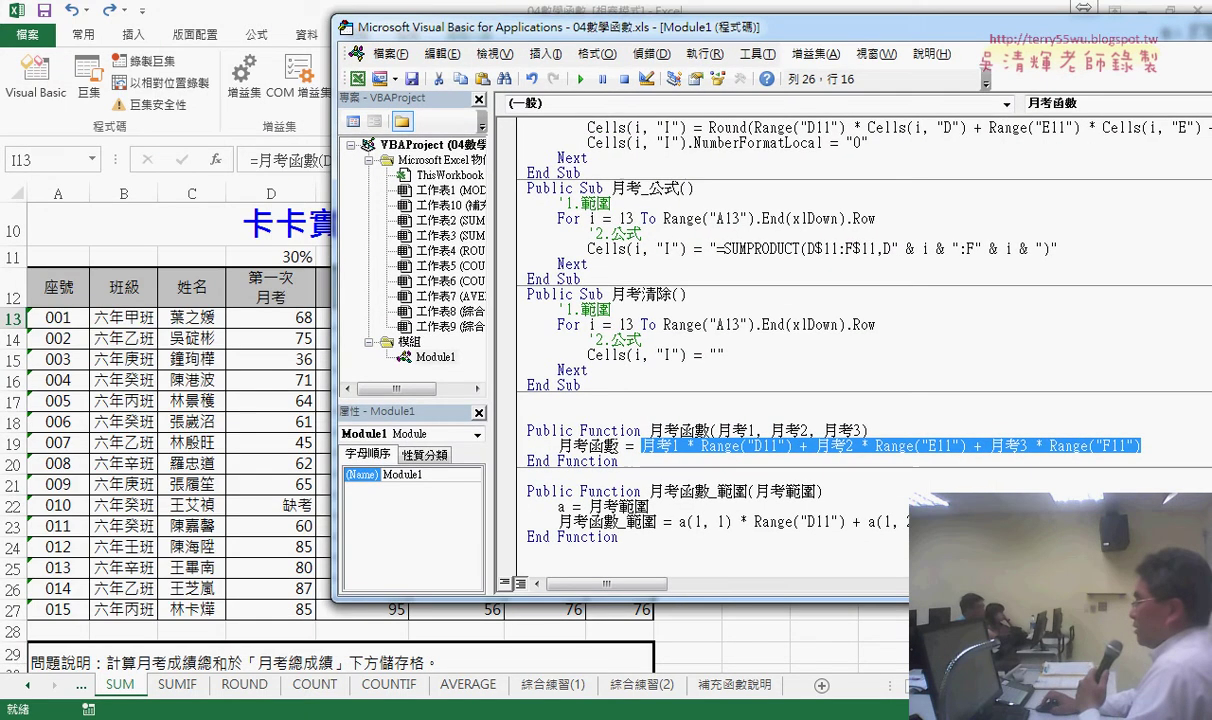
pyautogui.click(652, 566)
pyautogui.scroll(-1, 652, 566)
pyautogui.scroll(-1, 652, 566)
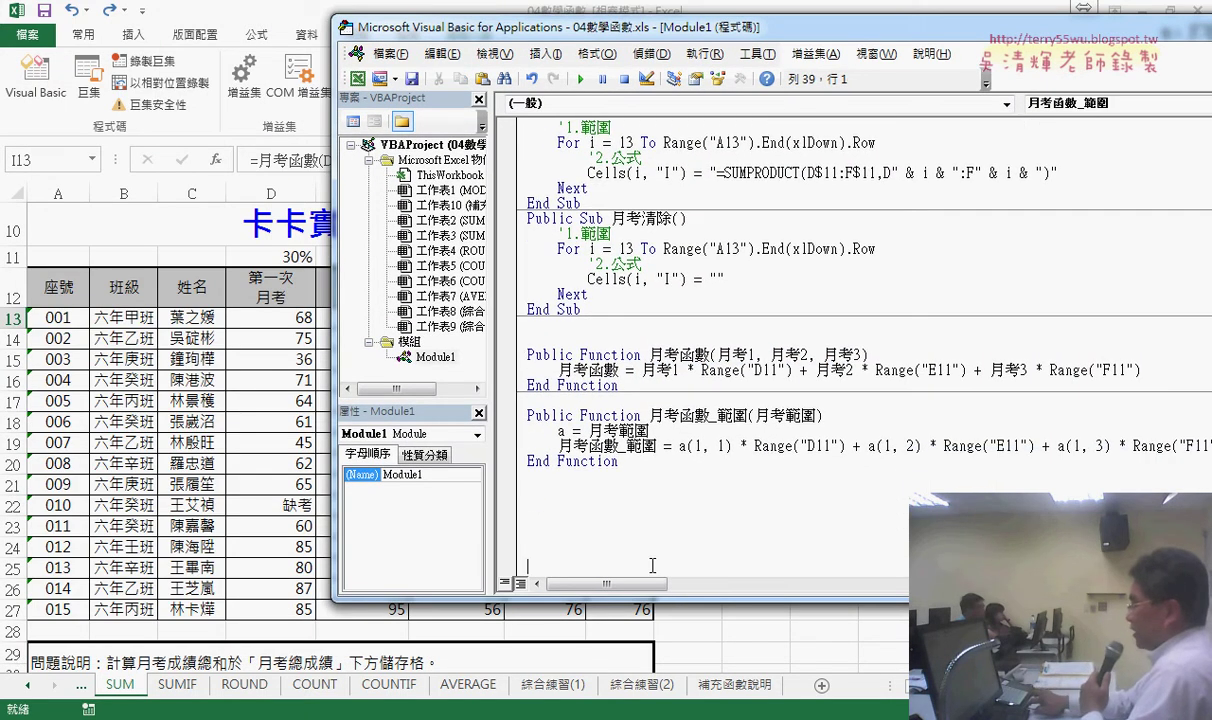
pyautogui.scroll(-1, 652, 566)
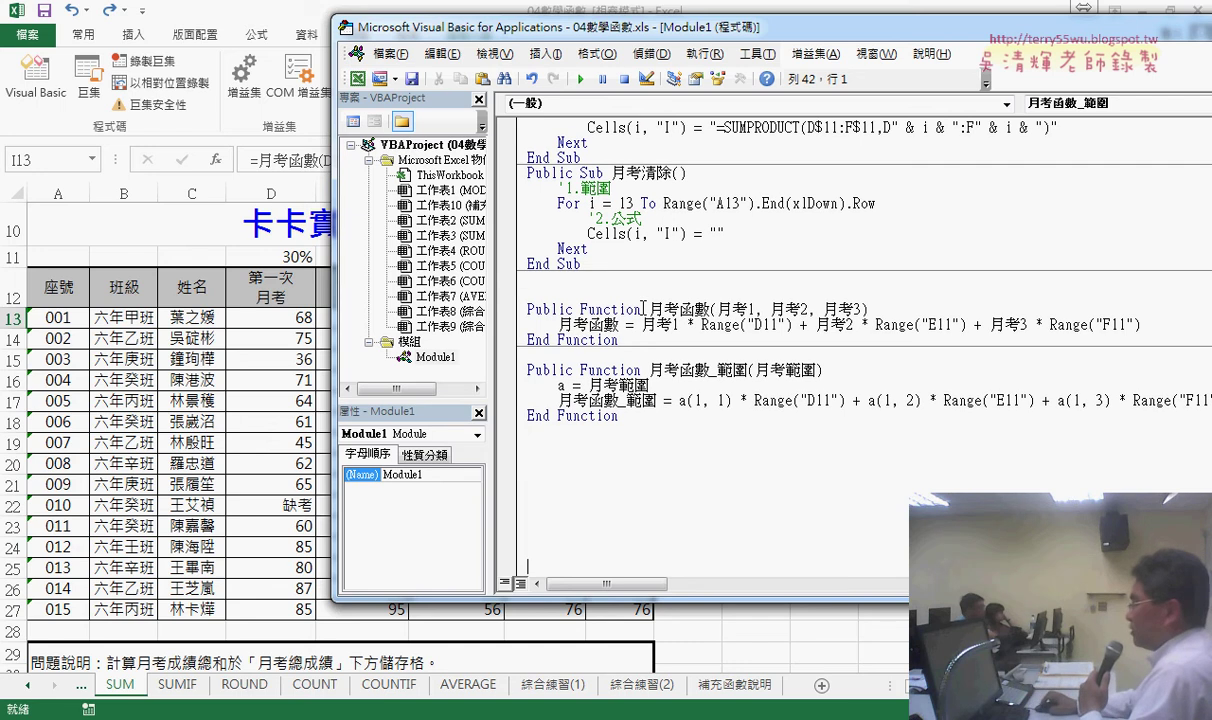
pyautogui.moveTo(643, 309)
pyautogui.mouseDown()
pyautogui.moveTo(587, 310)
pyautogui.moveTo(693, 309)
pyautogui.mouseUp()
# Step: Cancel a new Function procedure, then delete 月考函數's calculation line
pyautogui.click(545, 53)
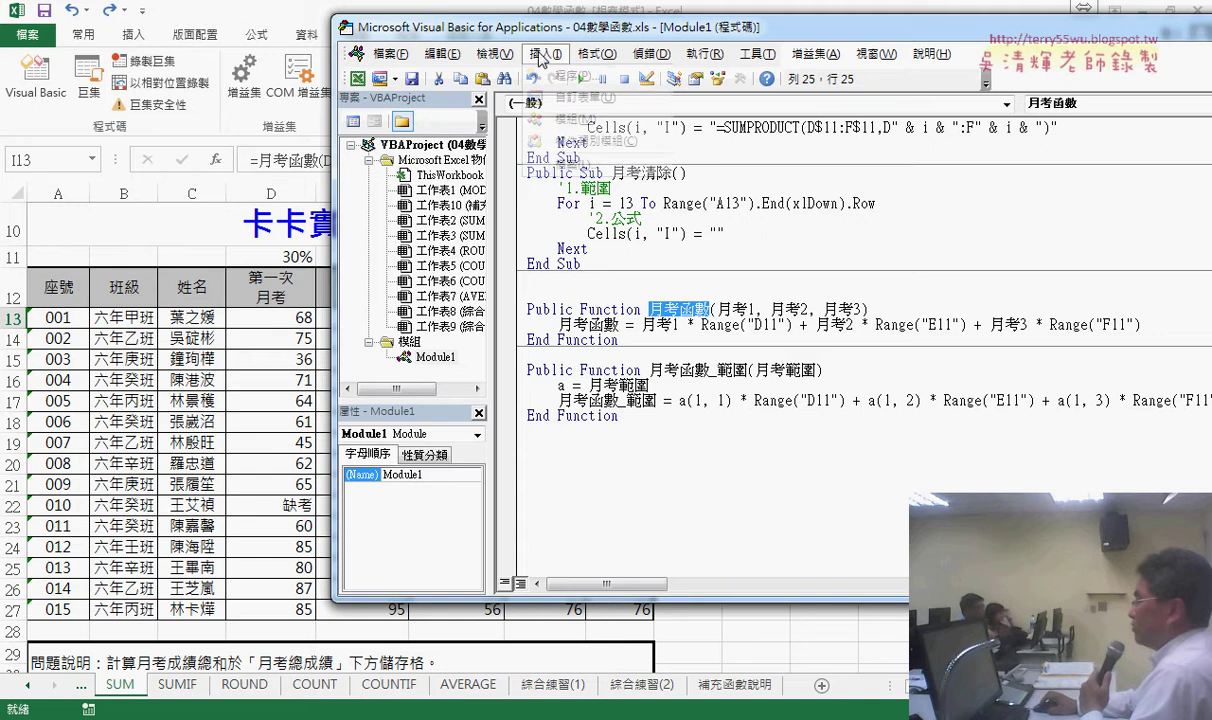
pyautogui.click(565, 72)
pyautogui.click(532, 262)
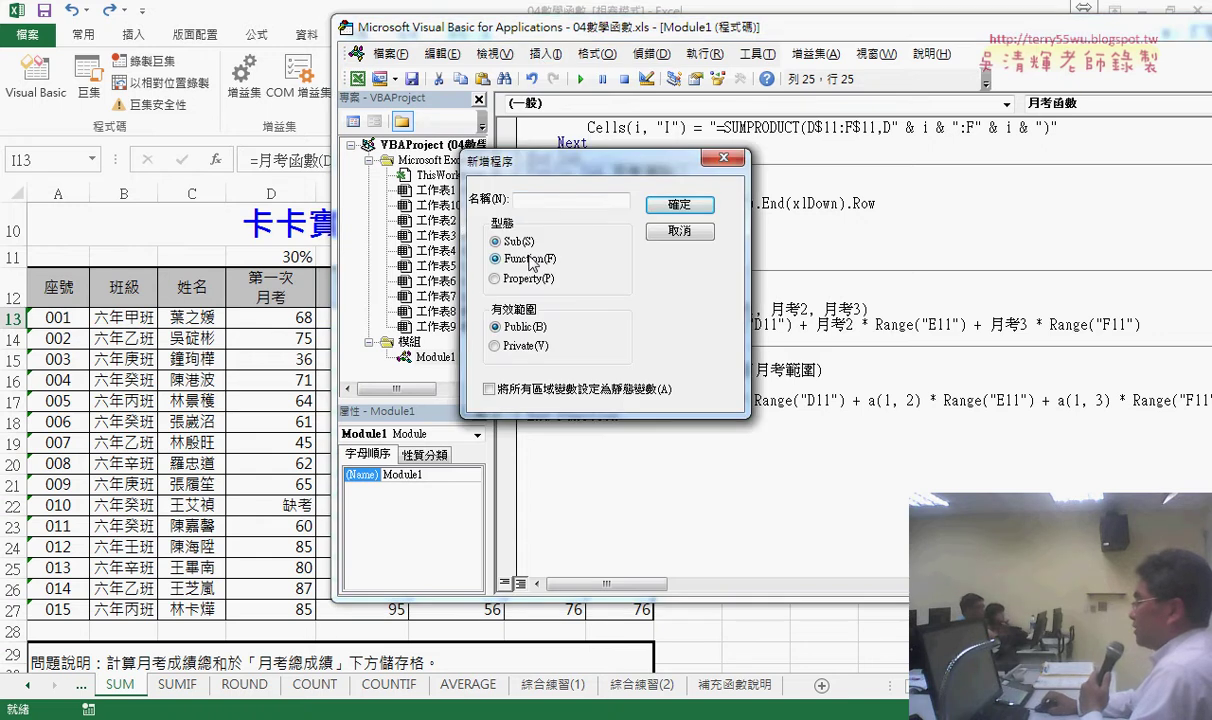
pyautogui.moveTo(590, 173); pyautogui.dragTo(700, 343)
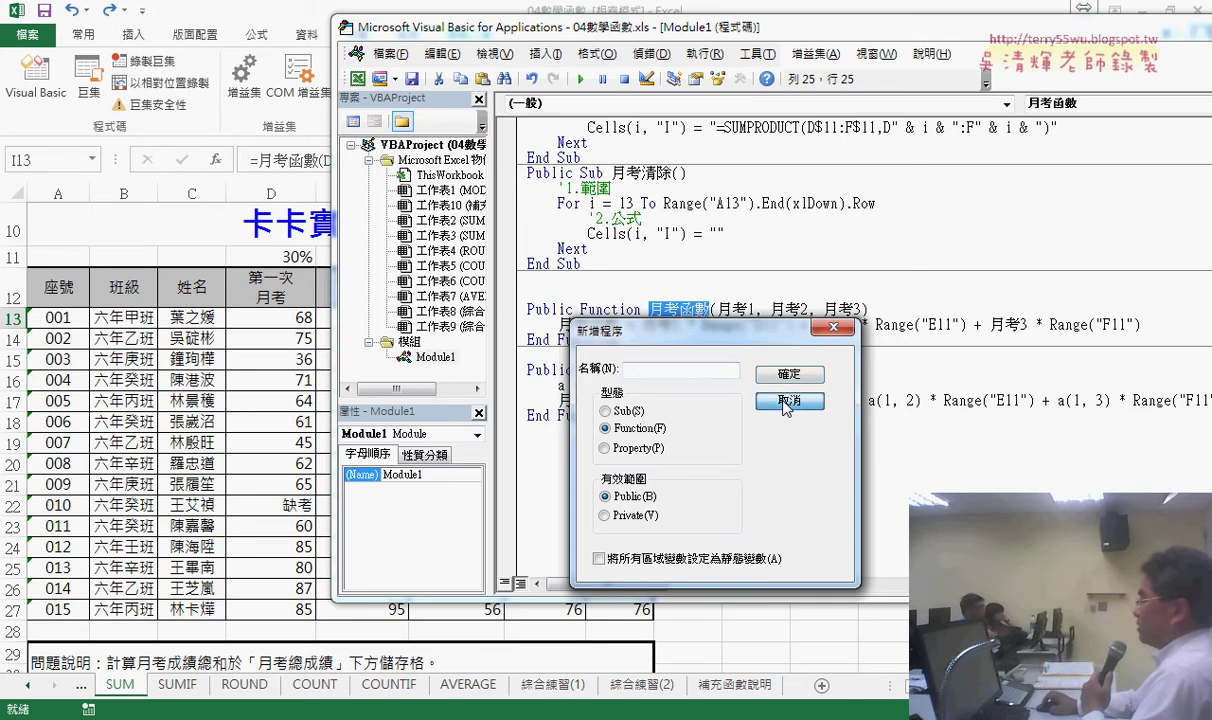
pyautogui.click(786, 403)
pyautogui.moveTo(1141, 325); pyautogui.dragTo(563, 325)
pyautogui.press('Delete')
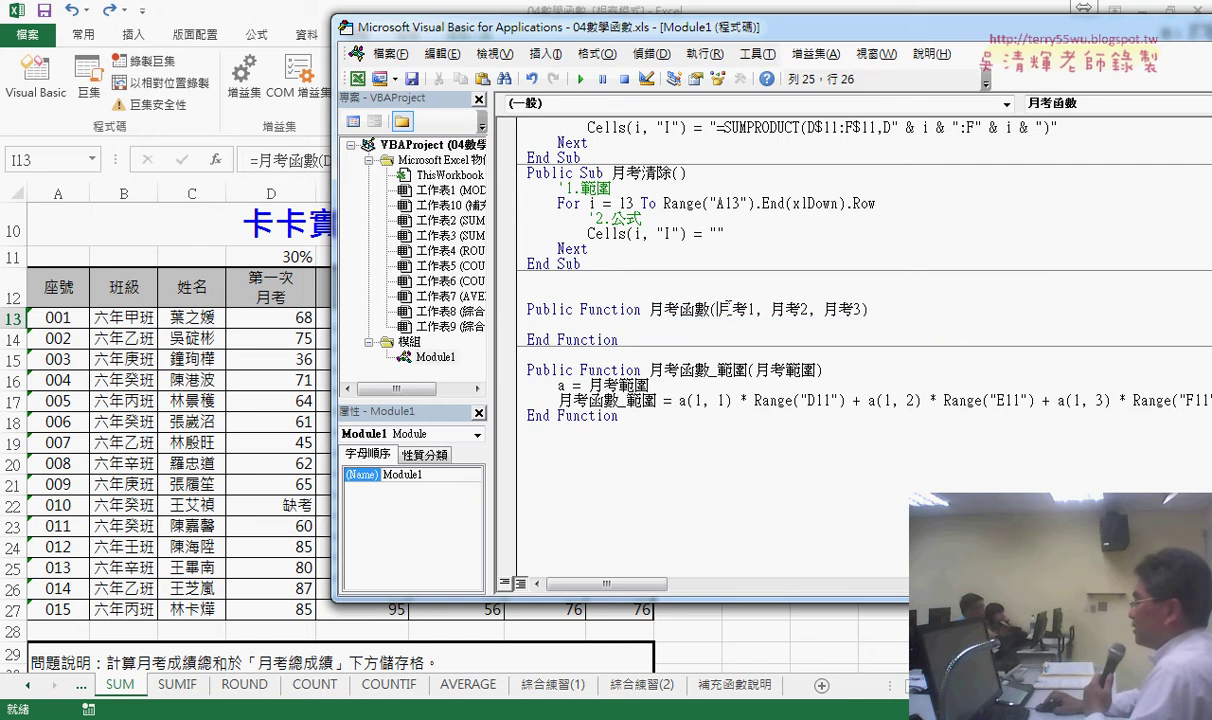
# Step: Point out 月考函數's exam parameters and name, and undo to restore the D11/E11/F11-weighted line
pyautogui.moveTo(717, 309); pyautogui.dragTo(862, 311)
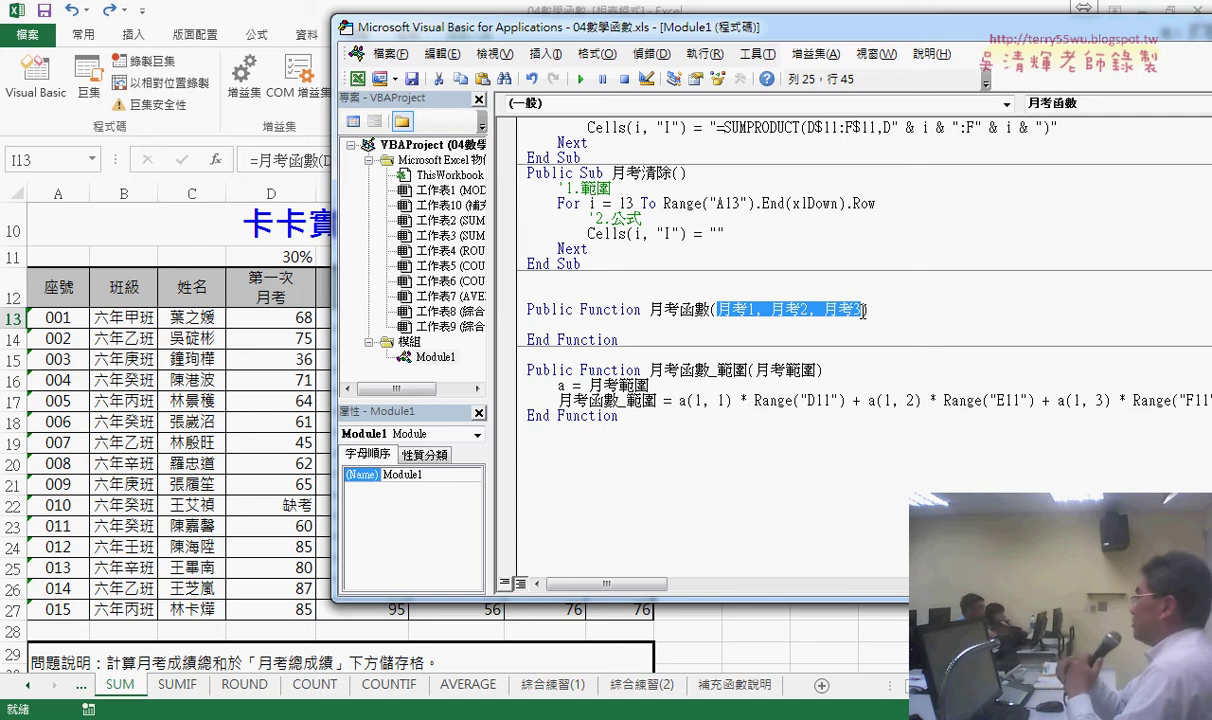
pyautogui.click(712, 311)
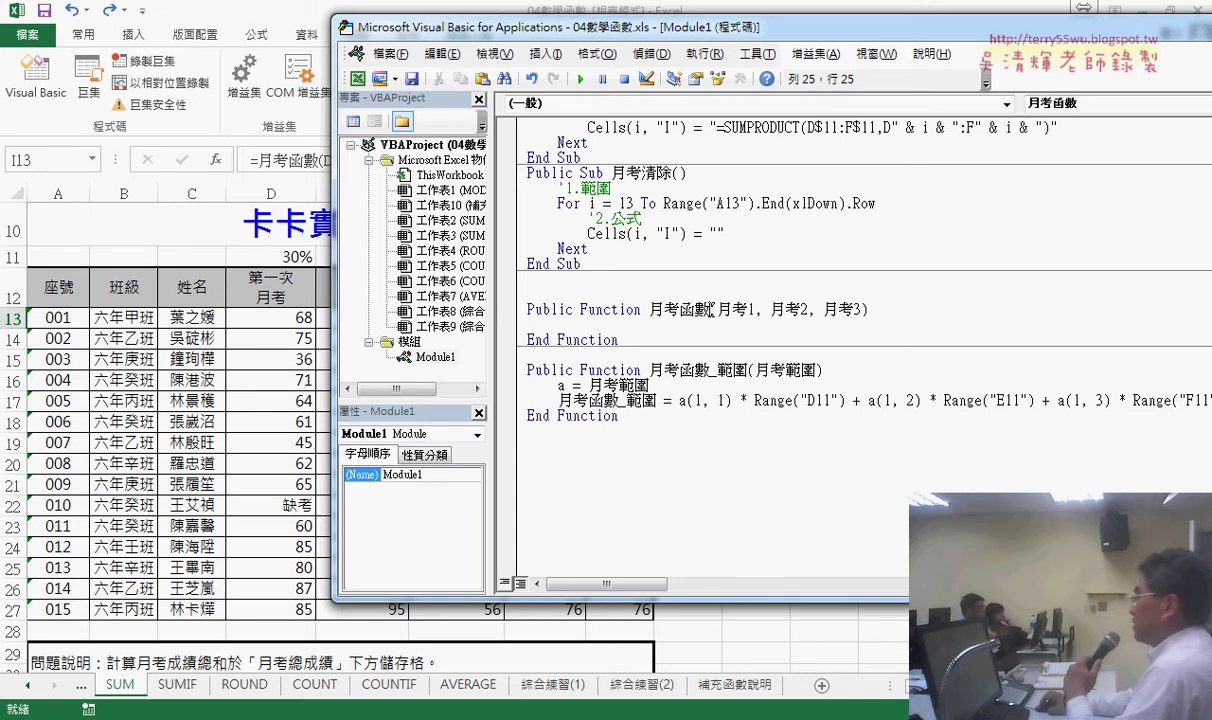
pyautogui.moveTo(712, 311); pyautogui.dragTo(650, 312)
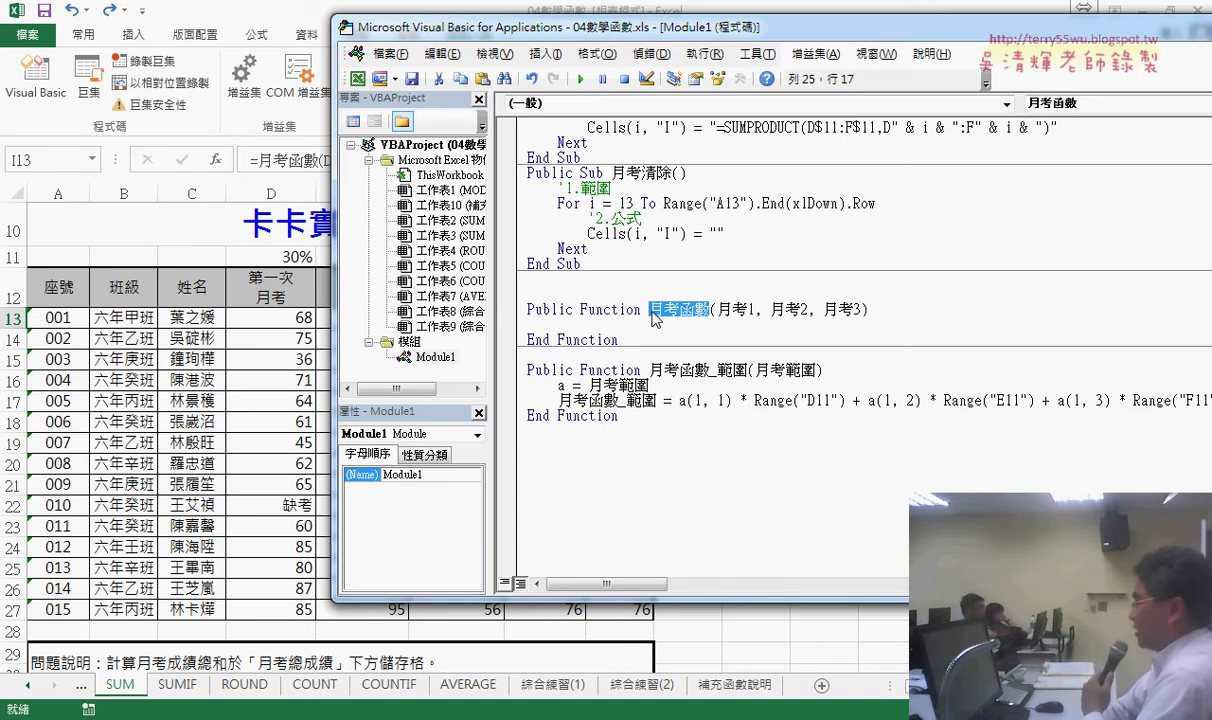
pyautogui.hotkey('ctrl', 'z')
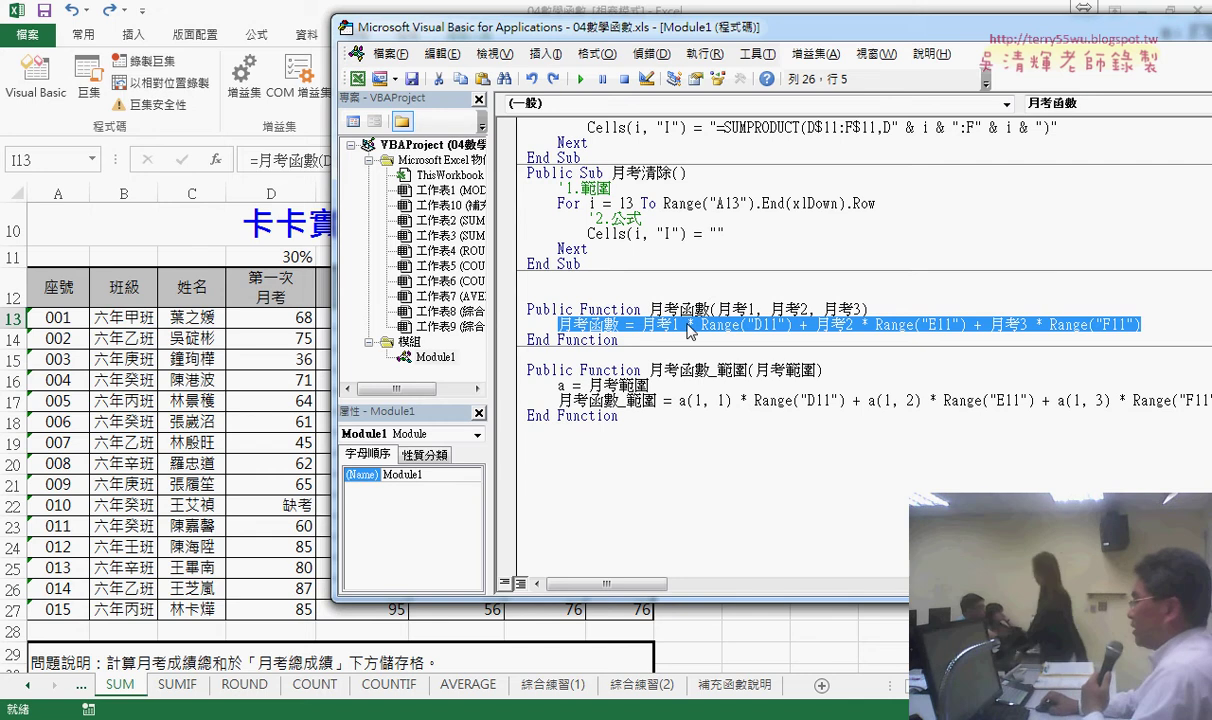
pyautogui.moveTo(756, 311); pyautogui.dragTo(733, 311)
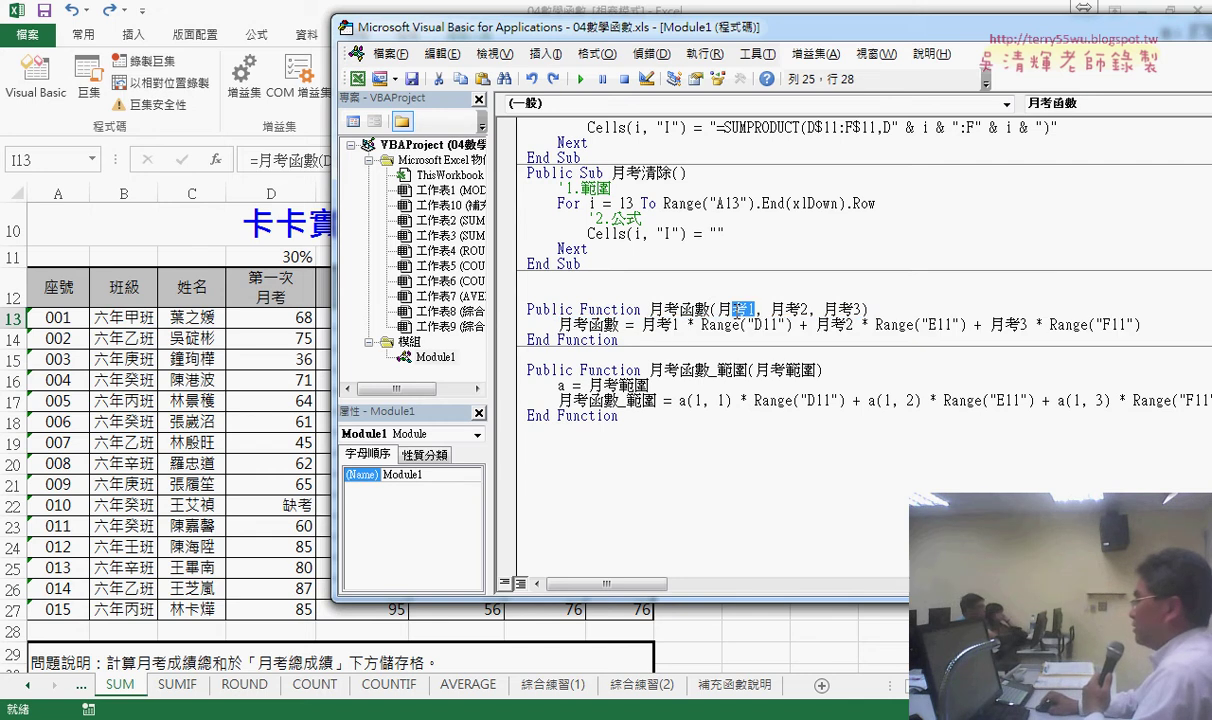
pyautogui.moveTo(641, 325); pyautogui.dragTo(790, 325)
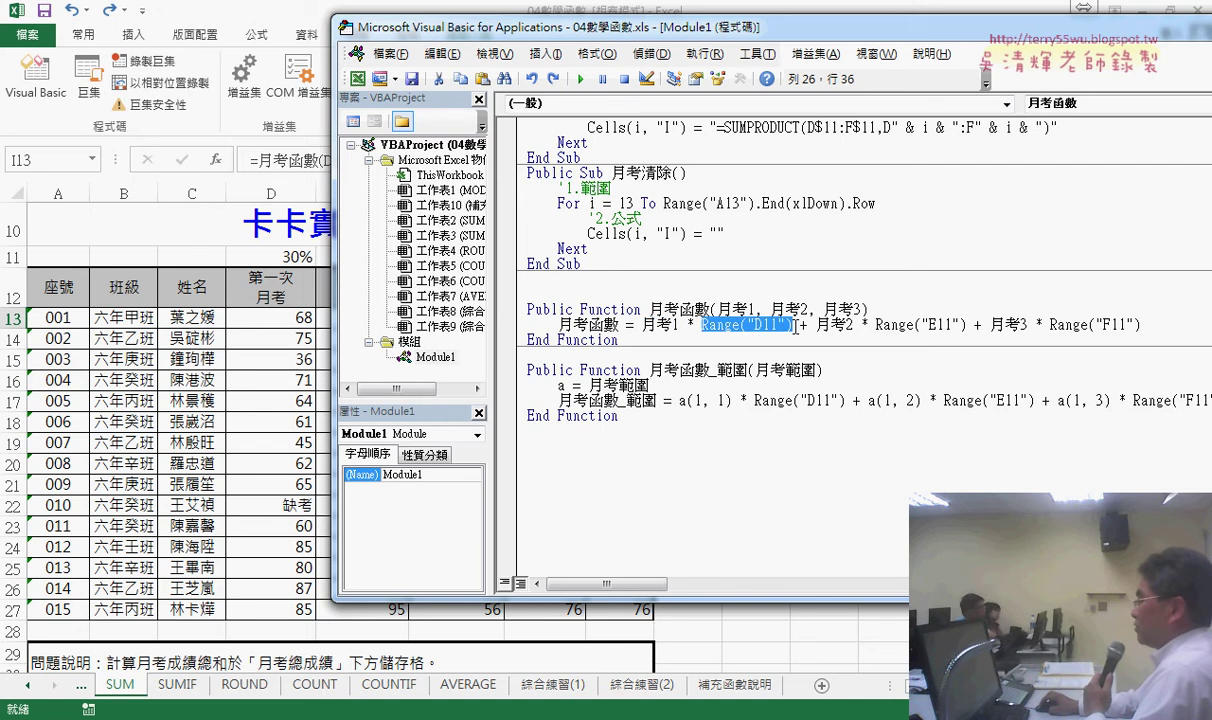
pyautogui.moveTo(576, 40); pyautogui.dragTo(647, 49)
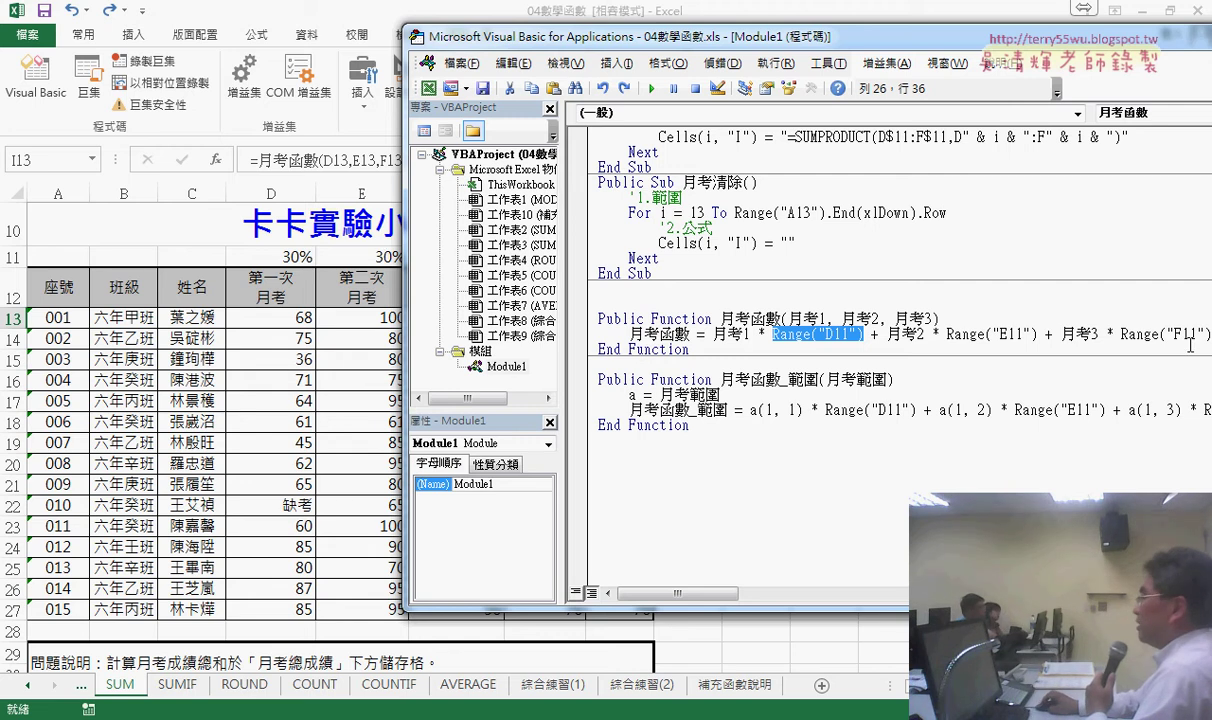
# Step: Wrap 月考函數's weighted exam sum in Round(..., 0) so it returns whole numbers
pyautogui.moveTo(955, 44); pyautogui.dragTo(709, 47)
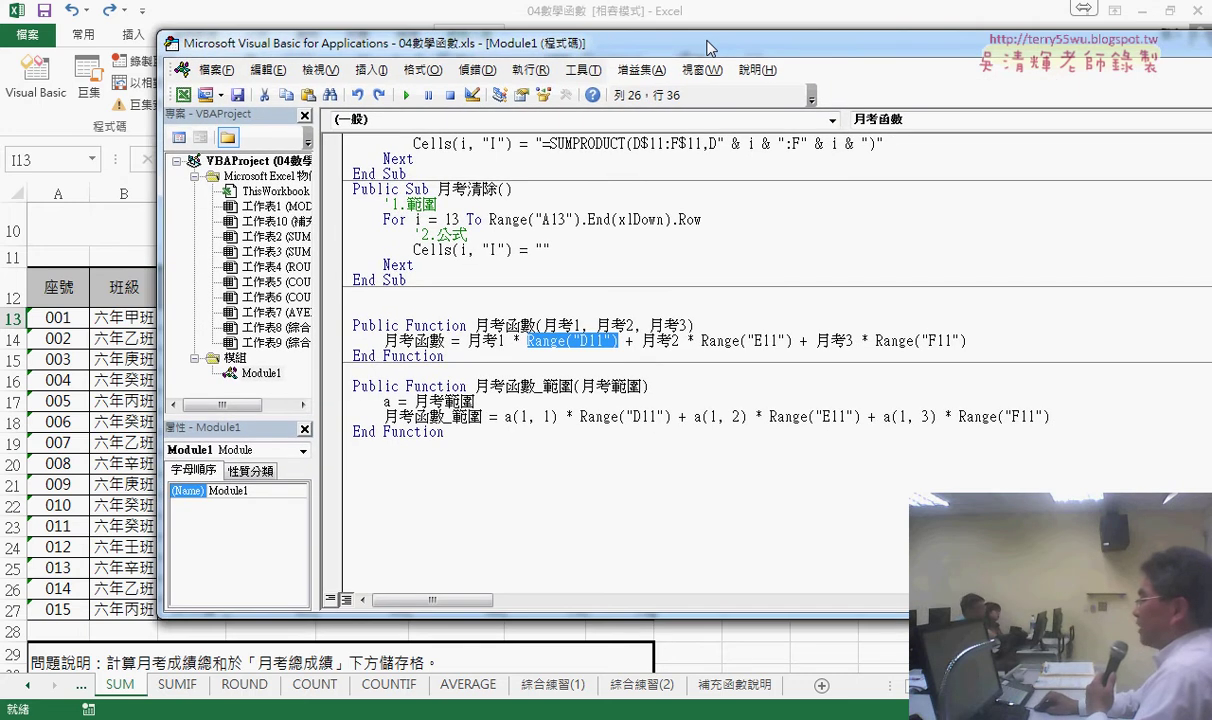
pyautogui.click(466, 341)
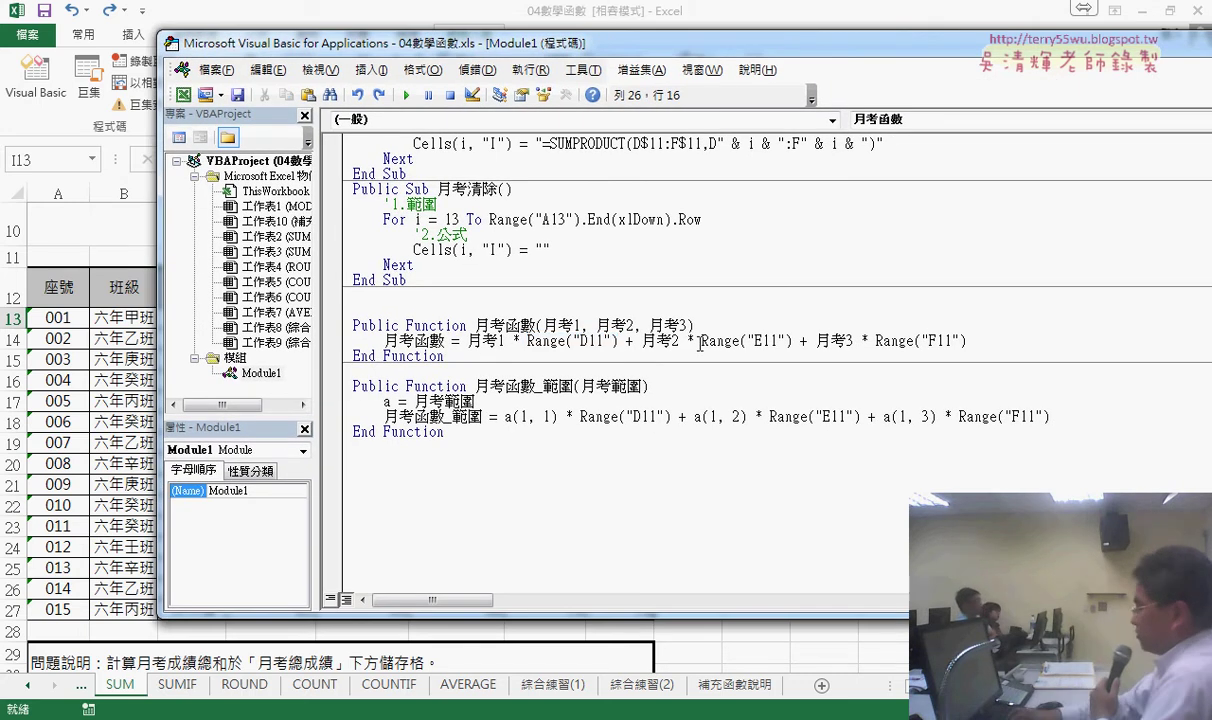
pyautogui.write('r')
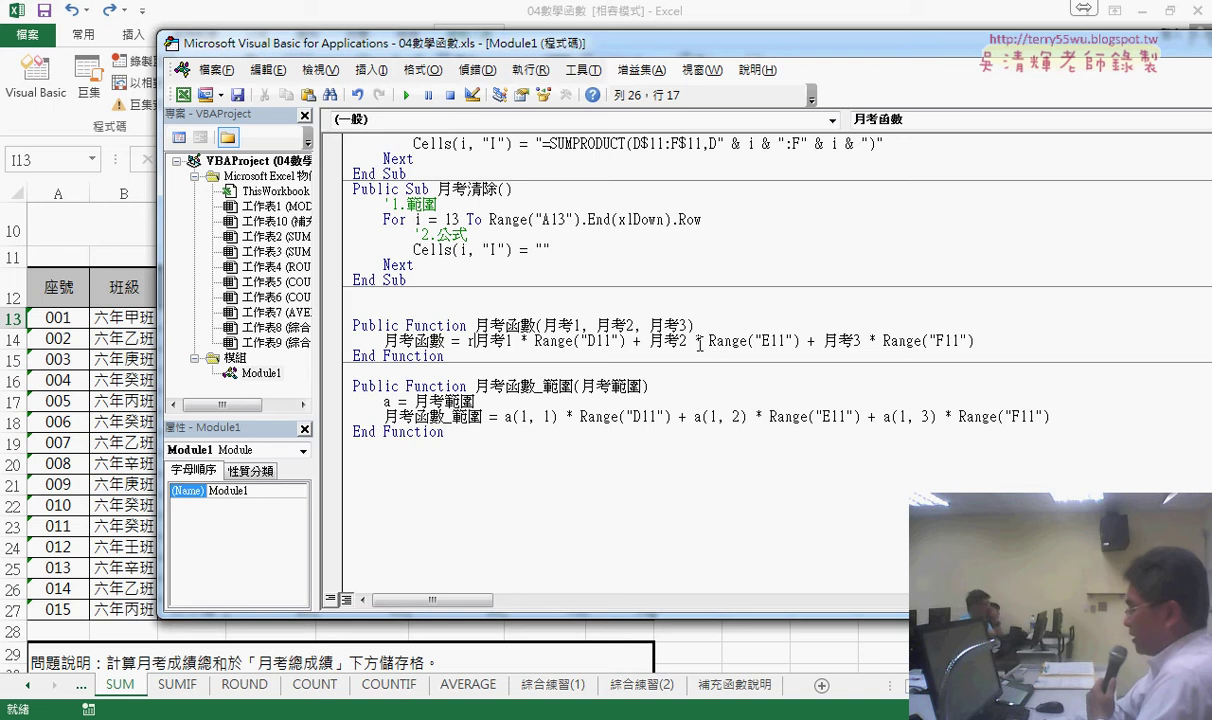
pyautogui.write('oun')
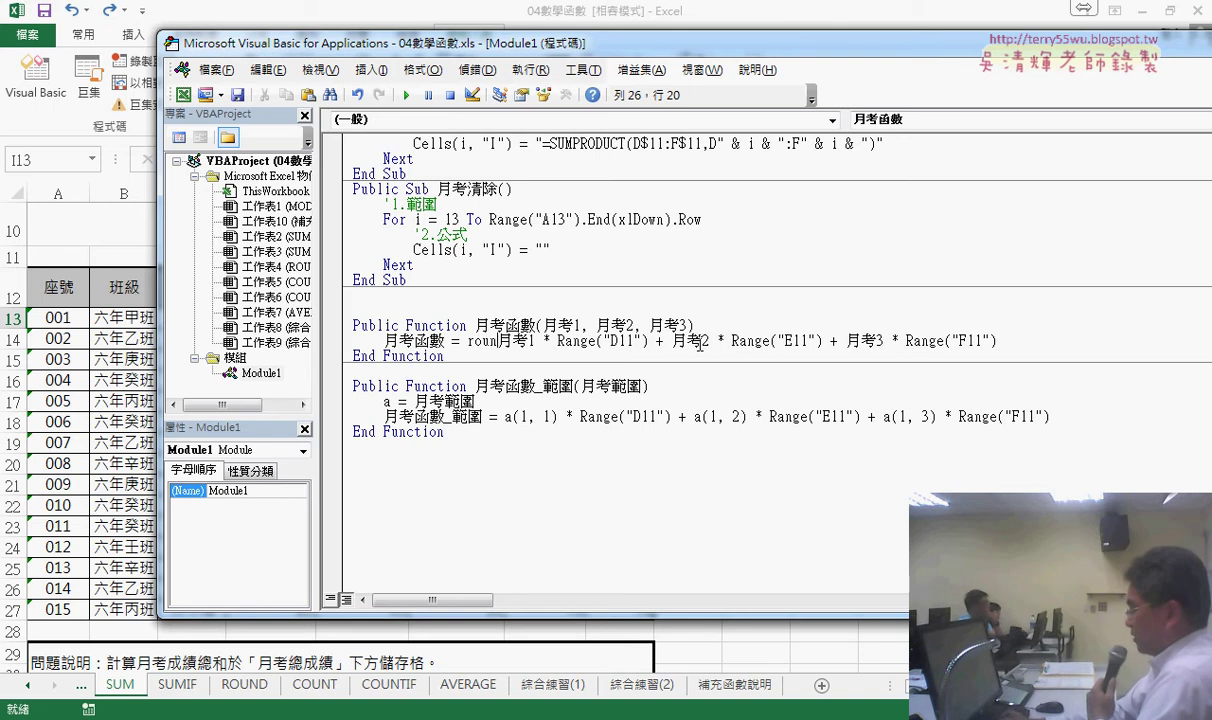
pyautogui.write('d(')
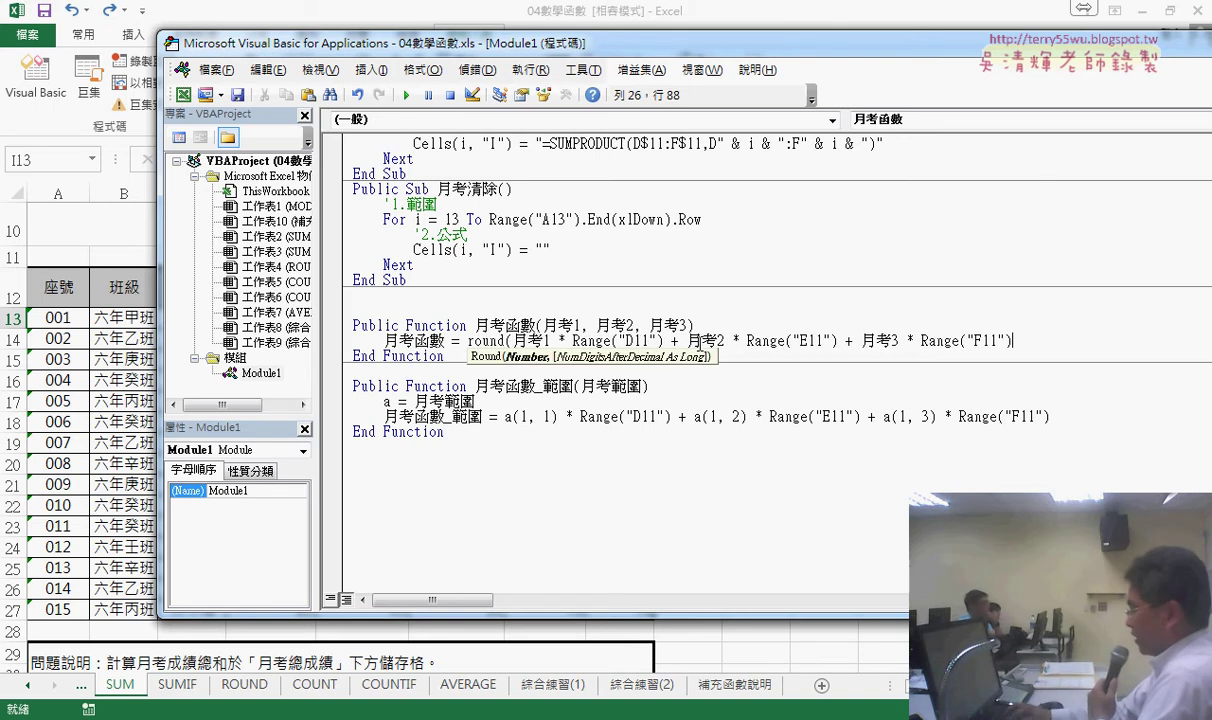
pyautogui.press('End')
pyautogui.write(',0)')
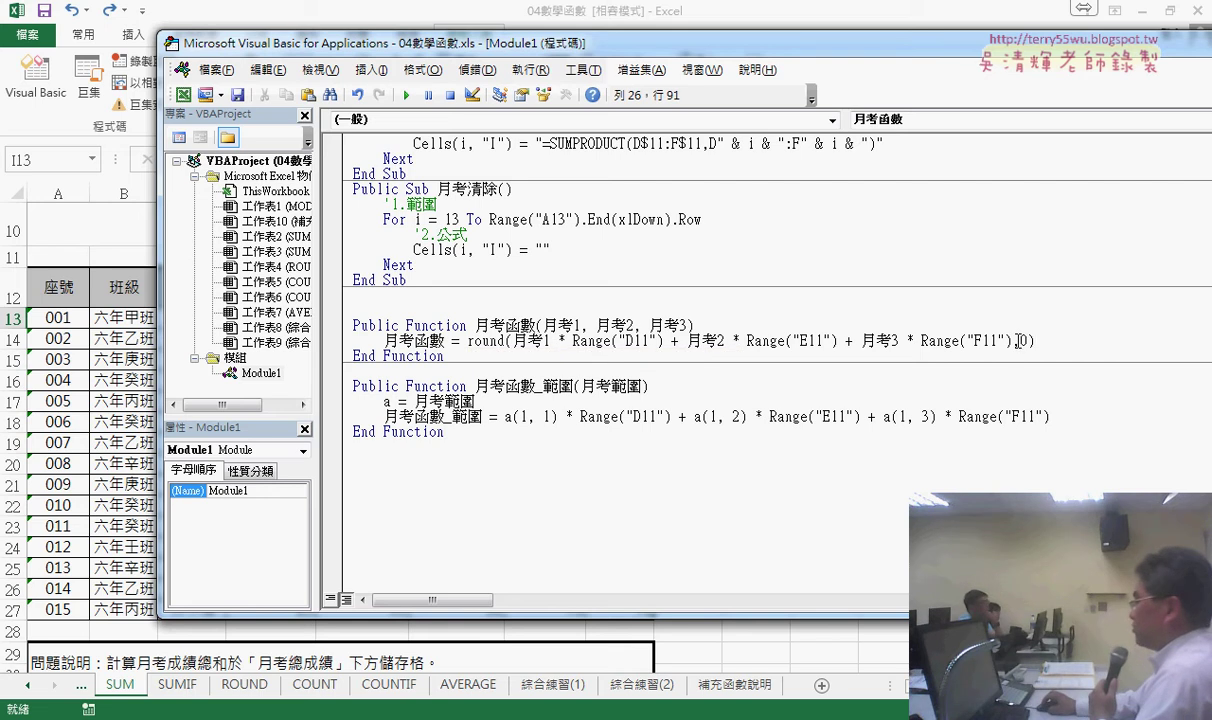
pyautogui.moveTo(1017, 341); pyautogui.dragTo(1035, 341)
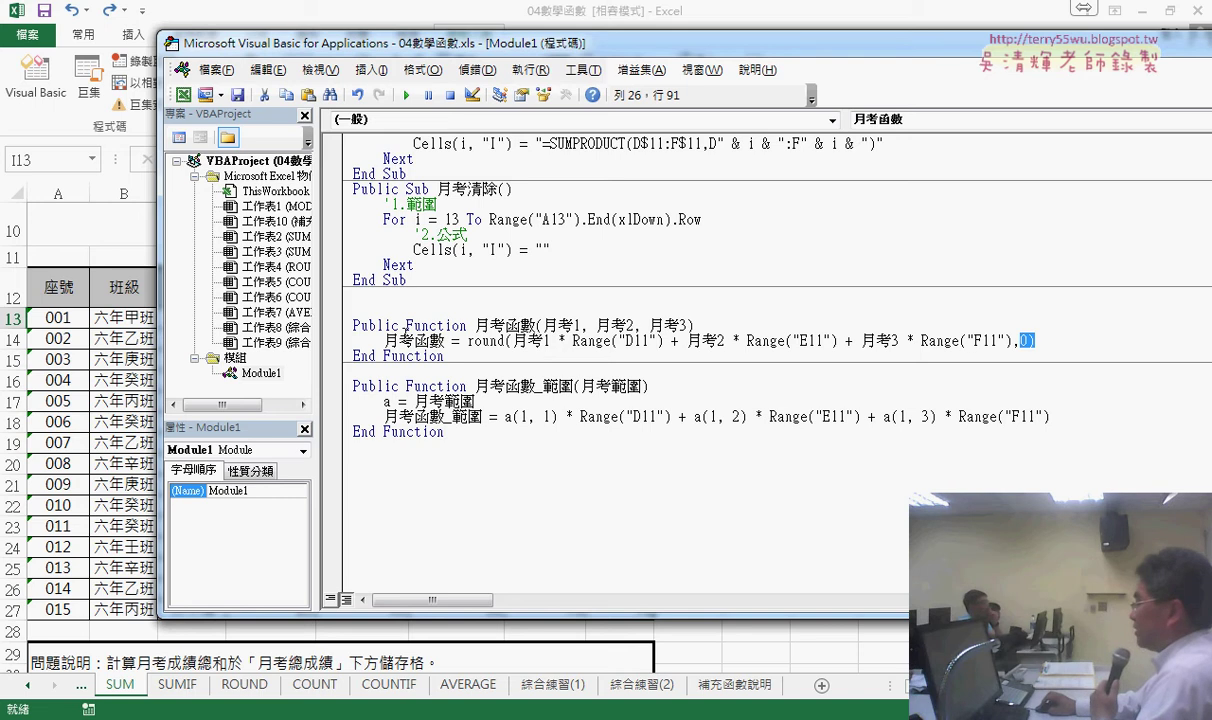
pyautogui.click(437, 330)
pyautogui.click(476, 341)
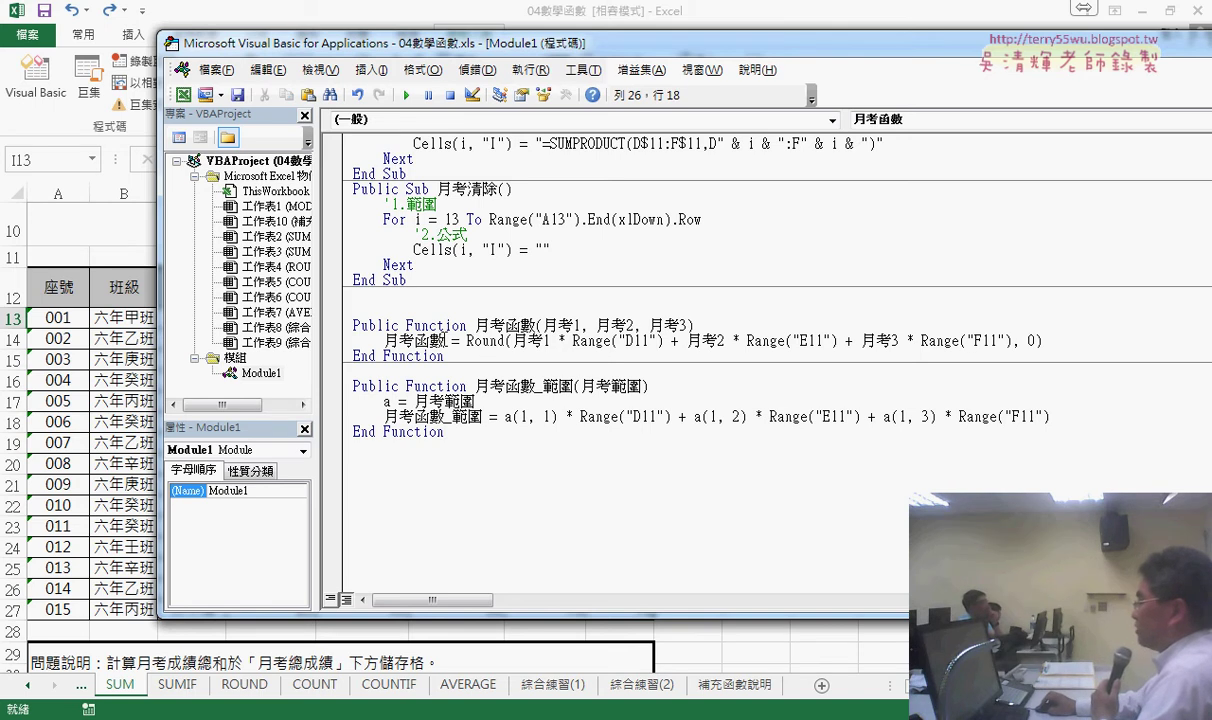
pyautogui.doubleClick(391, 341)
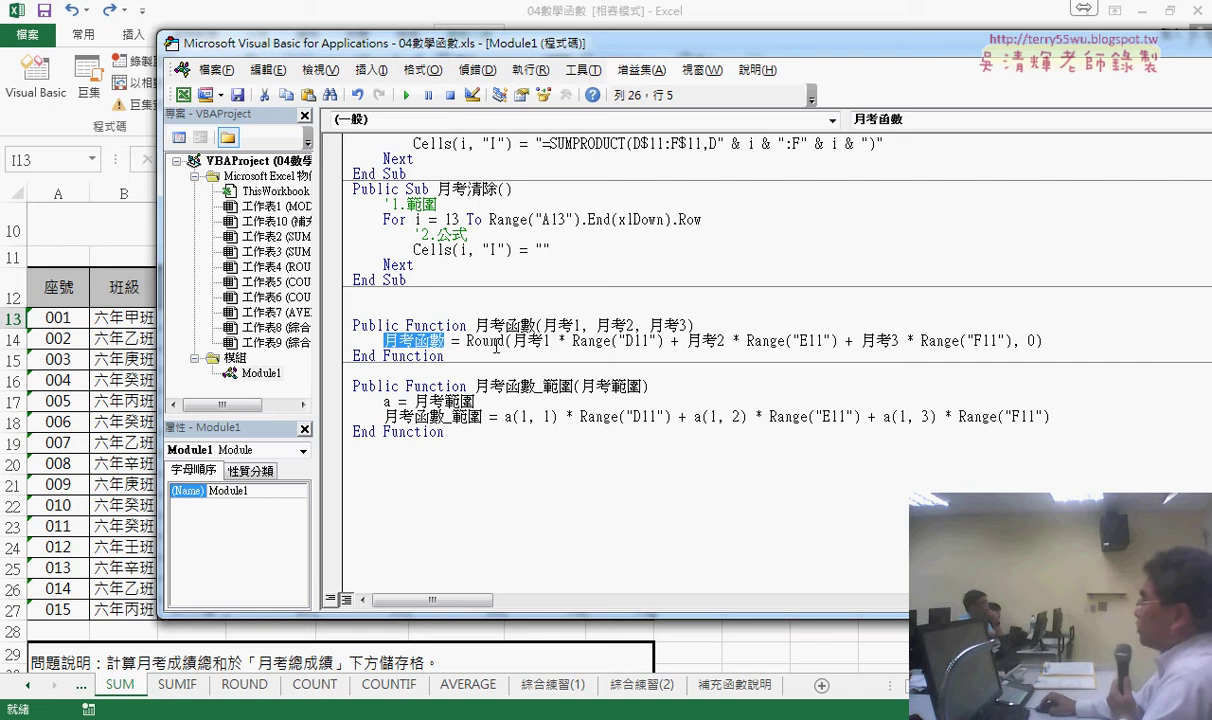
pyautogui.click(93, 440)
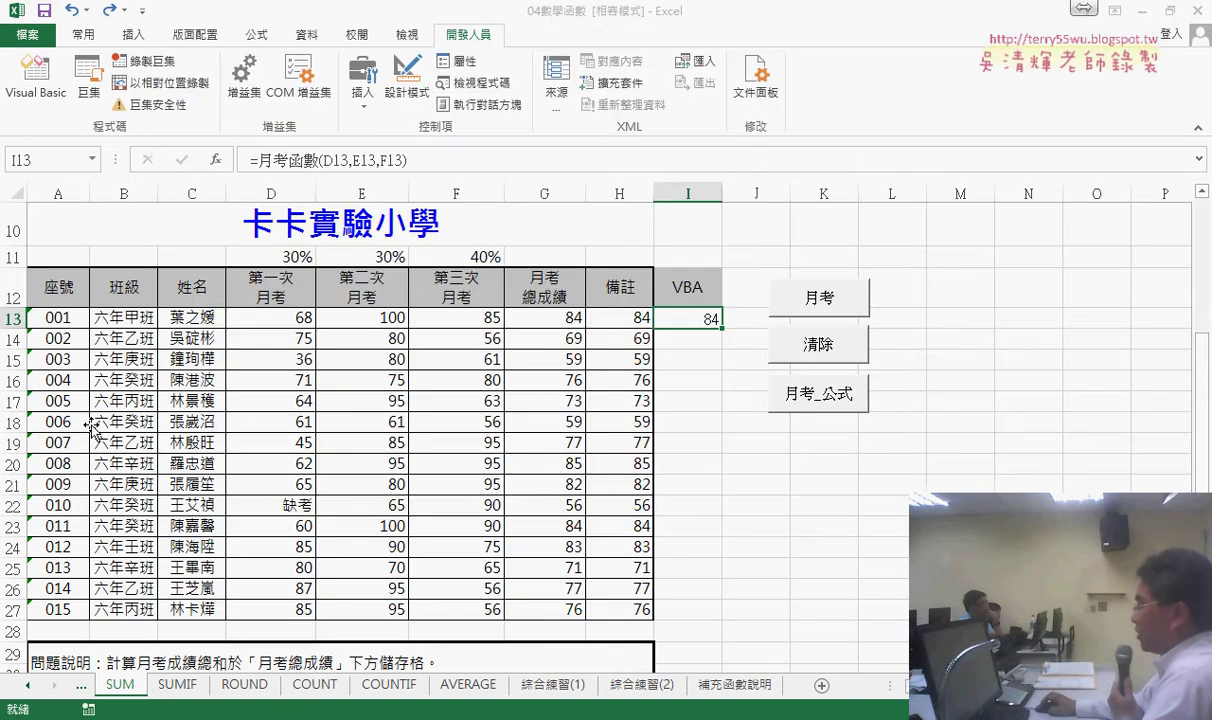
pyautogui.click(700, 320)
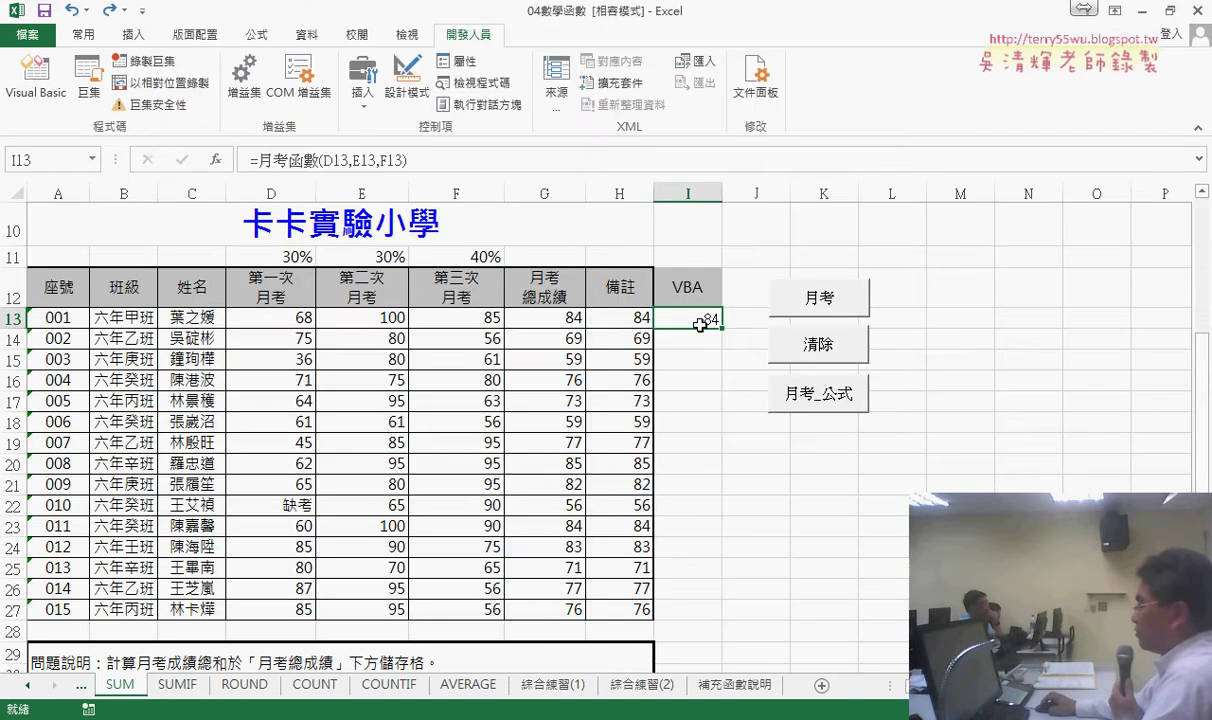
pyautogui.click(285, 157)
pyautogui.press('Escape')
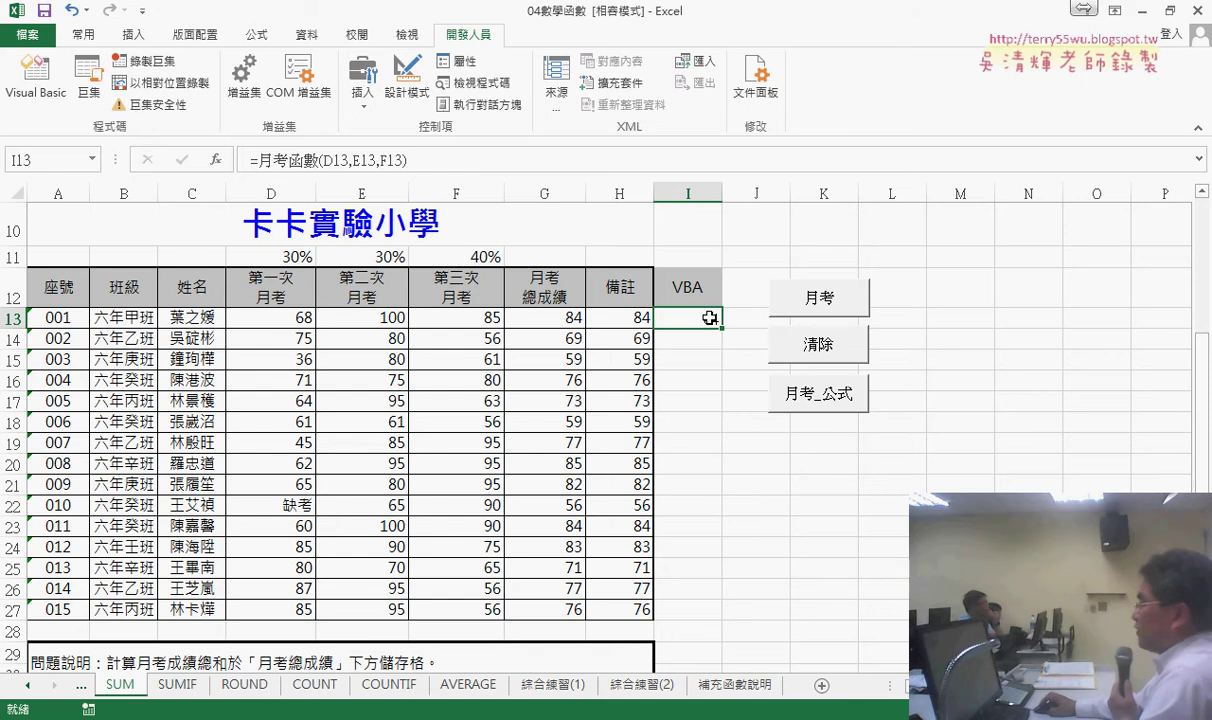
pyautogui.moveTo(306, 324); pyautogui.dragTo(476, 325)
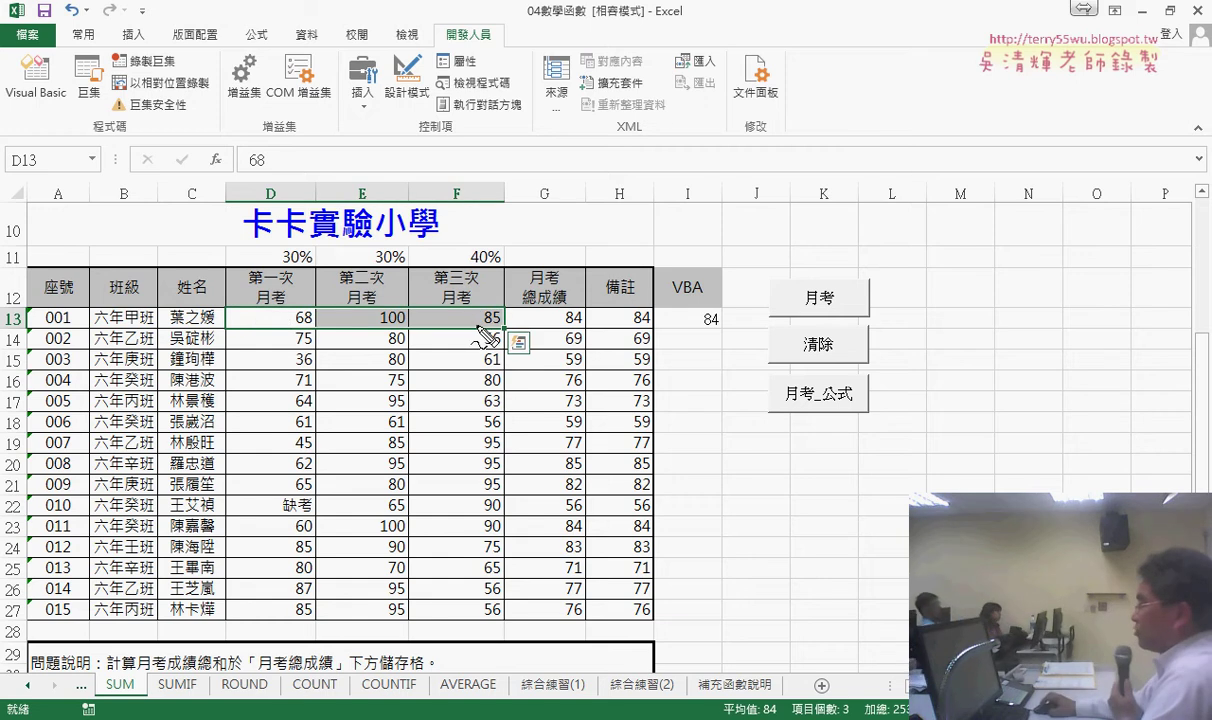
pyautogui.moveTo(224, 326)
pyautogui.mouseDown()
pyautogui.moveTo(463, 306)
pyautogui.moveTo(228, 340)
pyautogui.mouseUp()
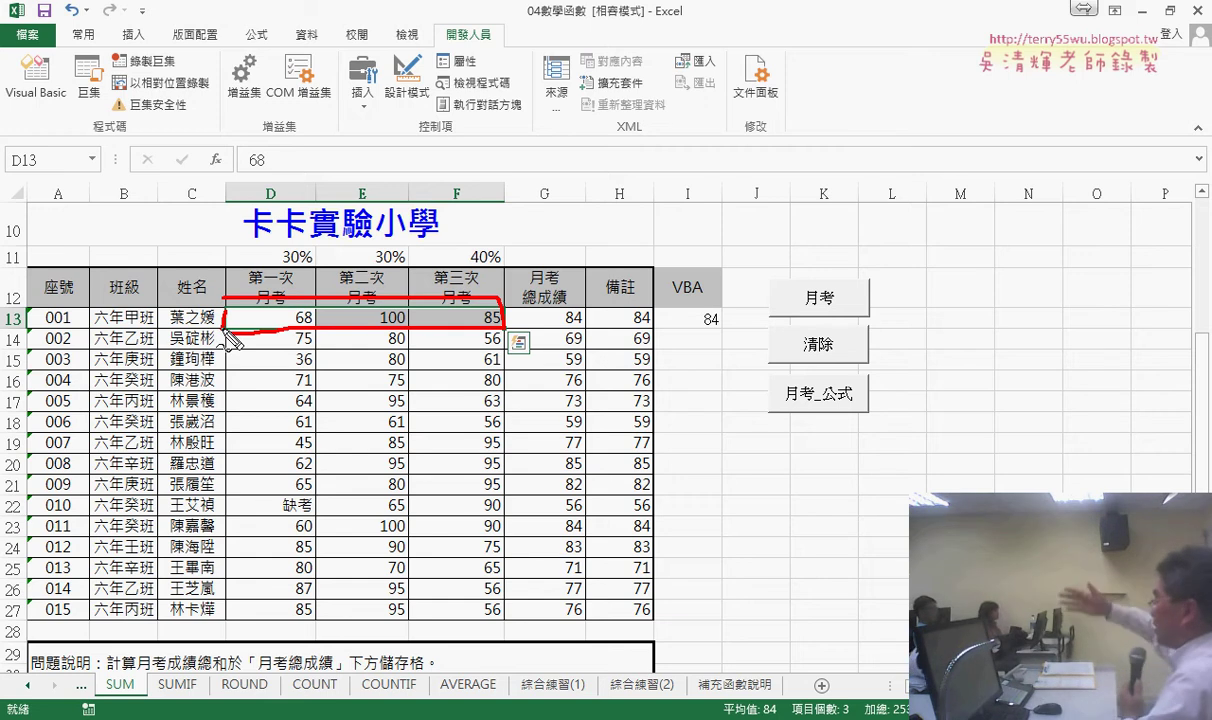
pyautogui.moveTo(309, 271); pyautogui.dragTo(310, 366)
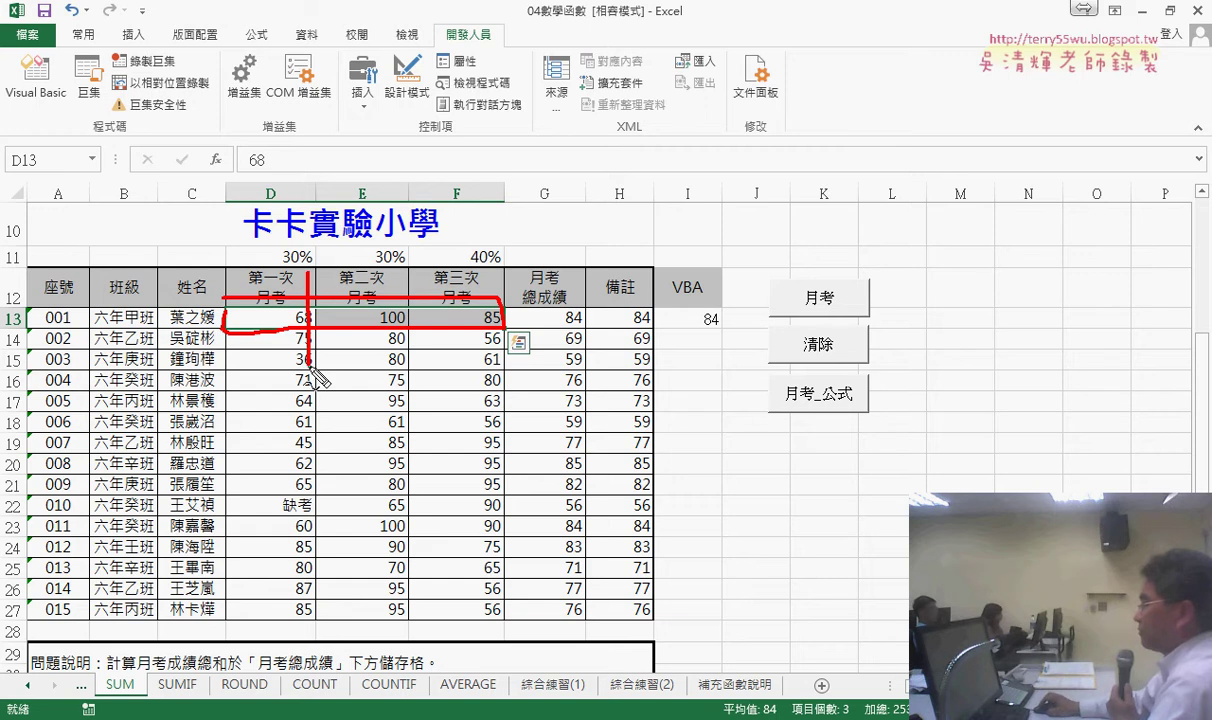
pyautogui.moveTo(403, 258); pyautogui.dragTo(406, 366)
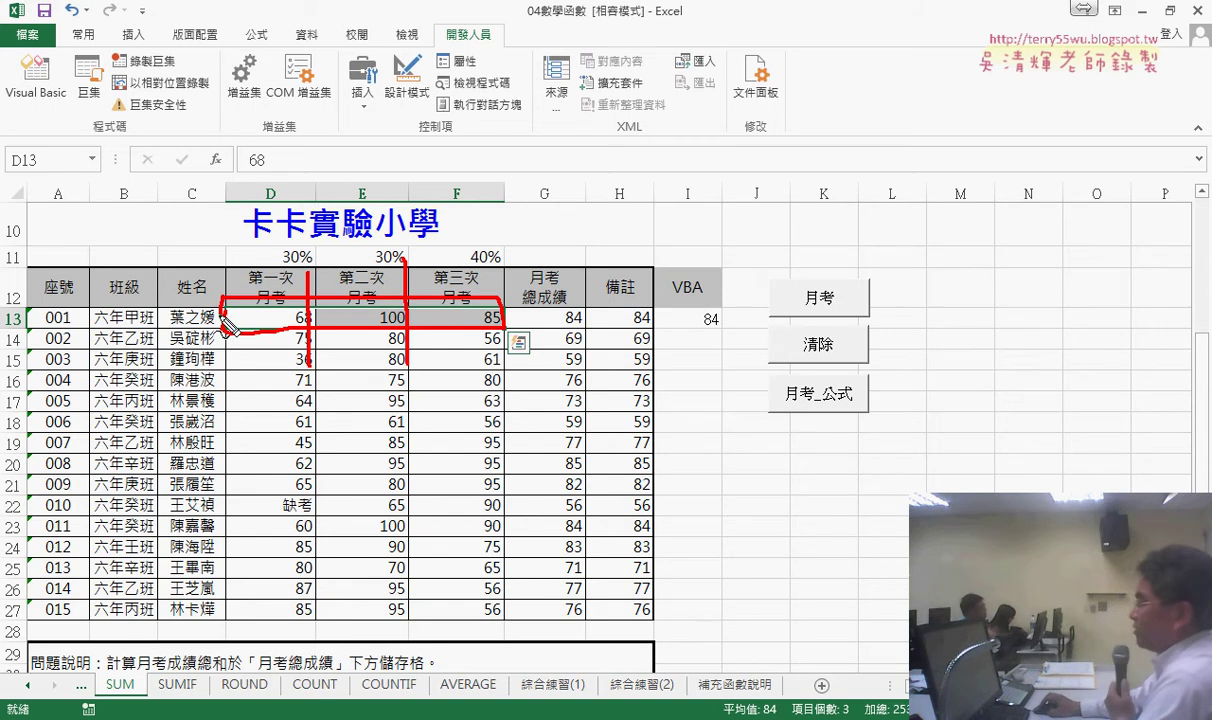
pyautogui.moveTo(62, 262); pyautogui.dragTo(75, 268)
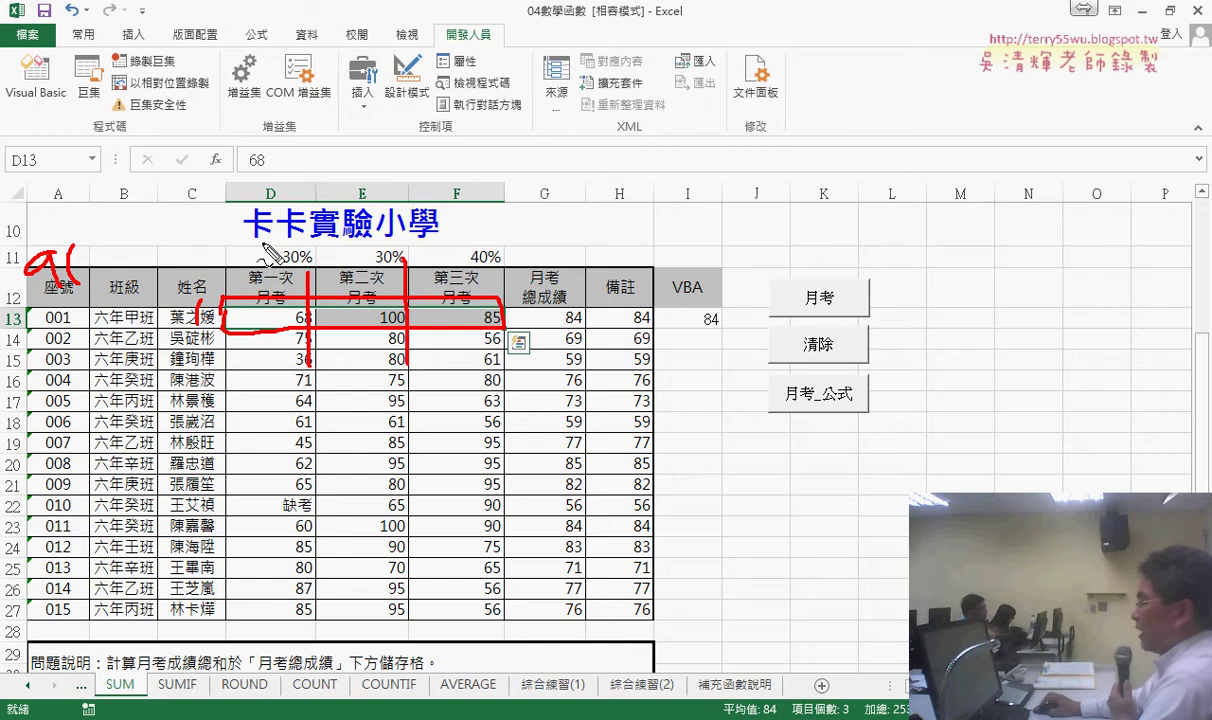
pyautogui.moveTo(263, 240); pyautogui.dragTo(263, 265)
pyautogui.moveTo(360, 248); pyautogui.dragTo(388, 272)
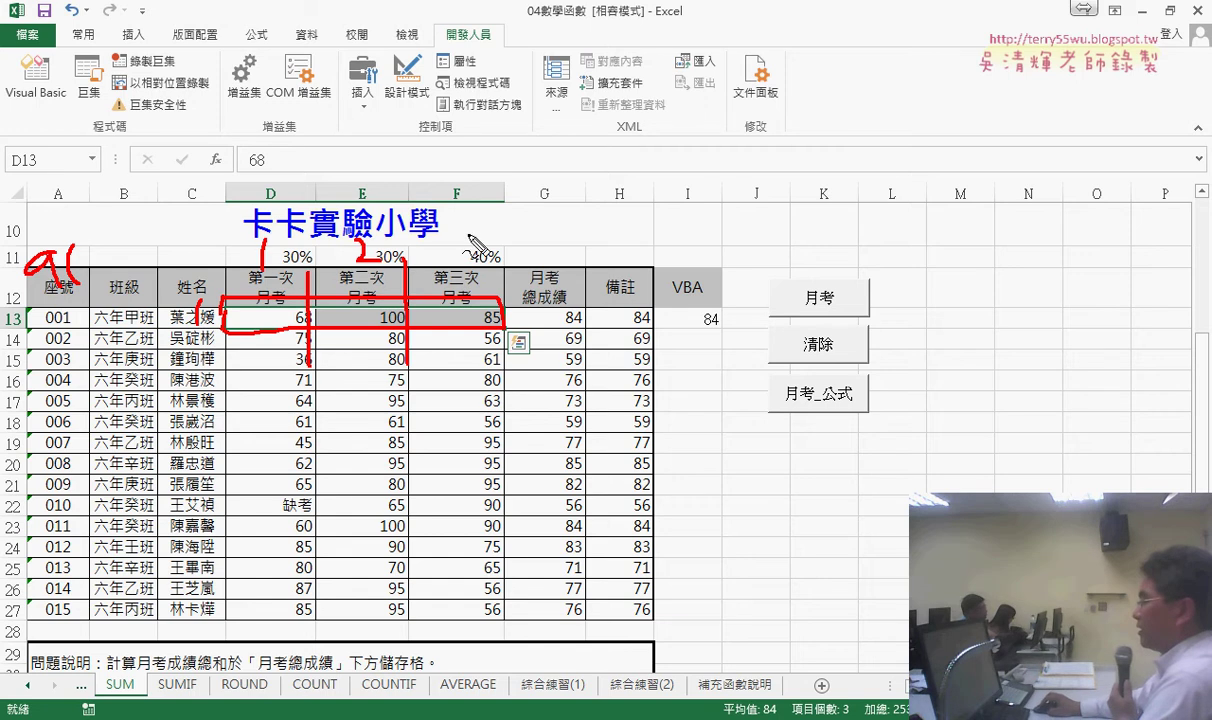
pyautogui.moveTo(447, 238)
pyautogui.mouseDown()
pyautogui.moveTo(482, 256)
pyautogui.moveTo(462, 270)
pyautogui.mouseUp()
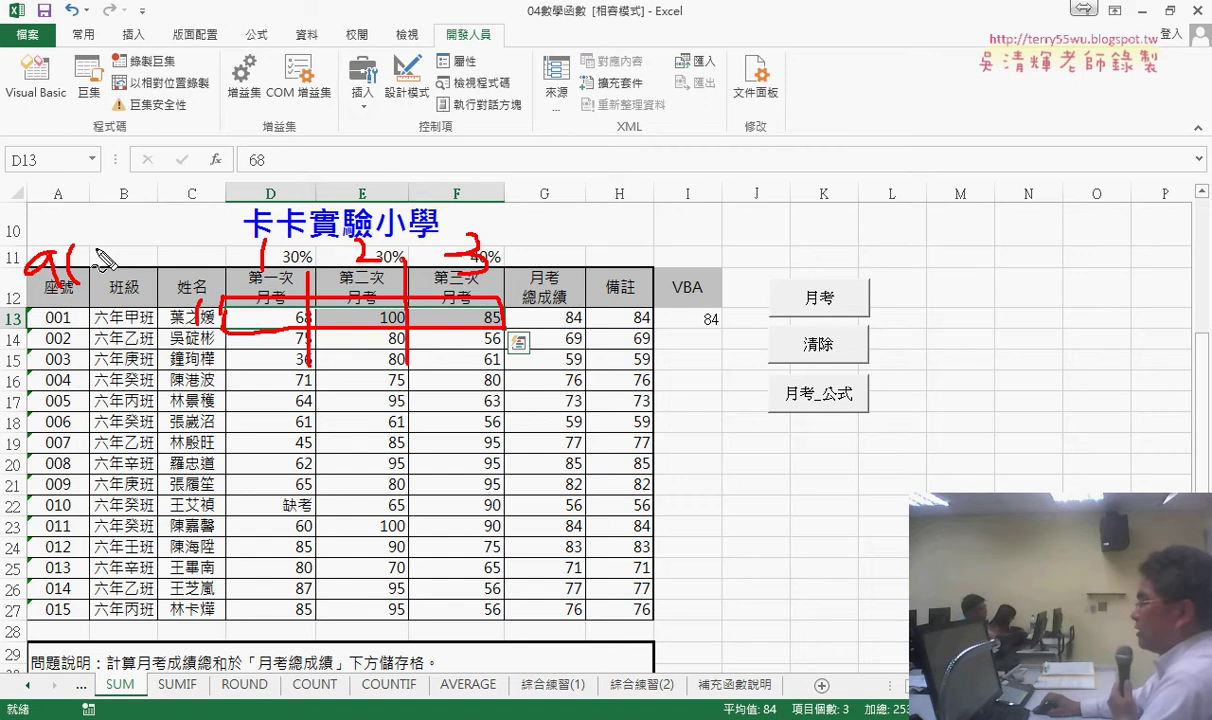
pyautogui.moveTo(97, 245)
pyautogui.mouseDown()
pyautogui.moveTo(93, 272)
pyautogui.moveTo(125, 275)
pyautogui.mouseUp()
pyautogui.moveTo(148, 236); pyautogui.dragTo(152, 276)
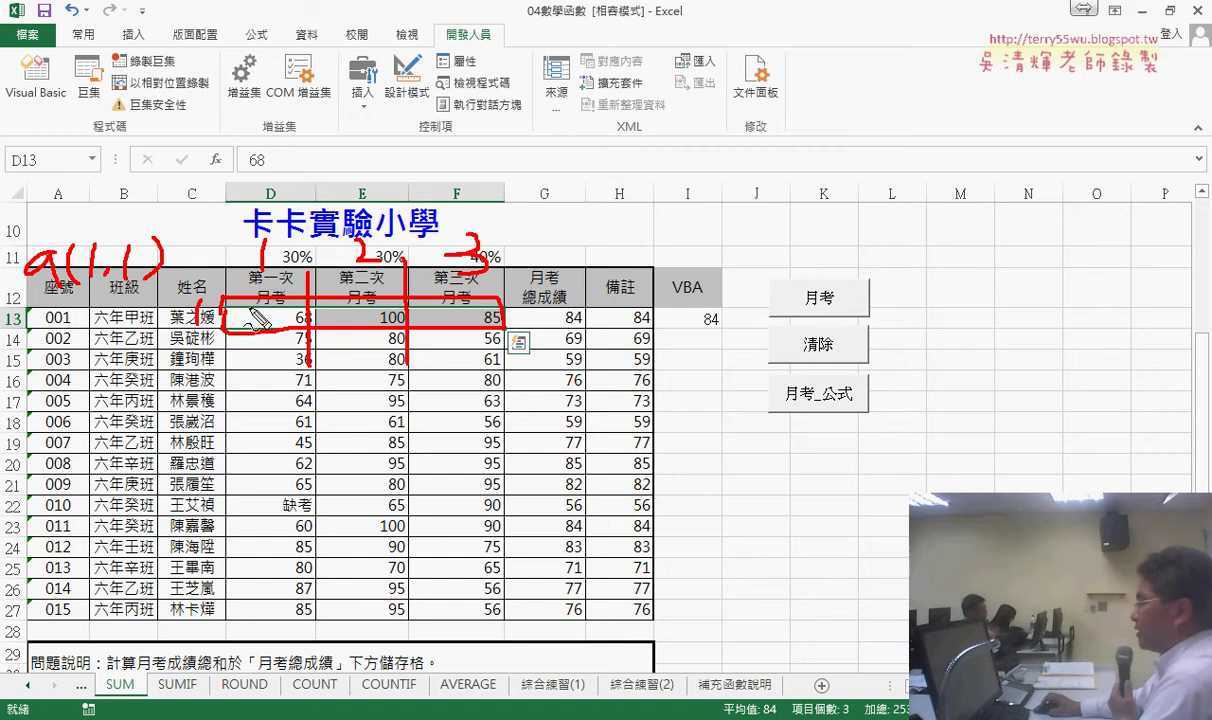
pyautogui.moveTo(258, 318); pyautogui.dragTo(262, 327)
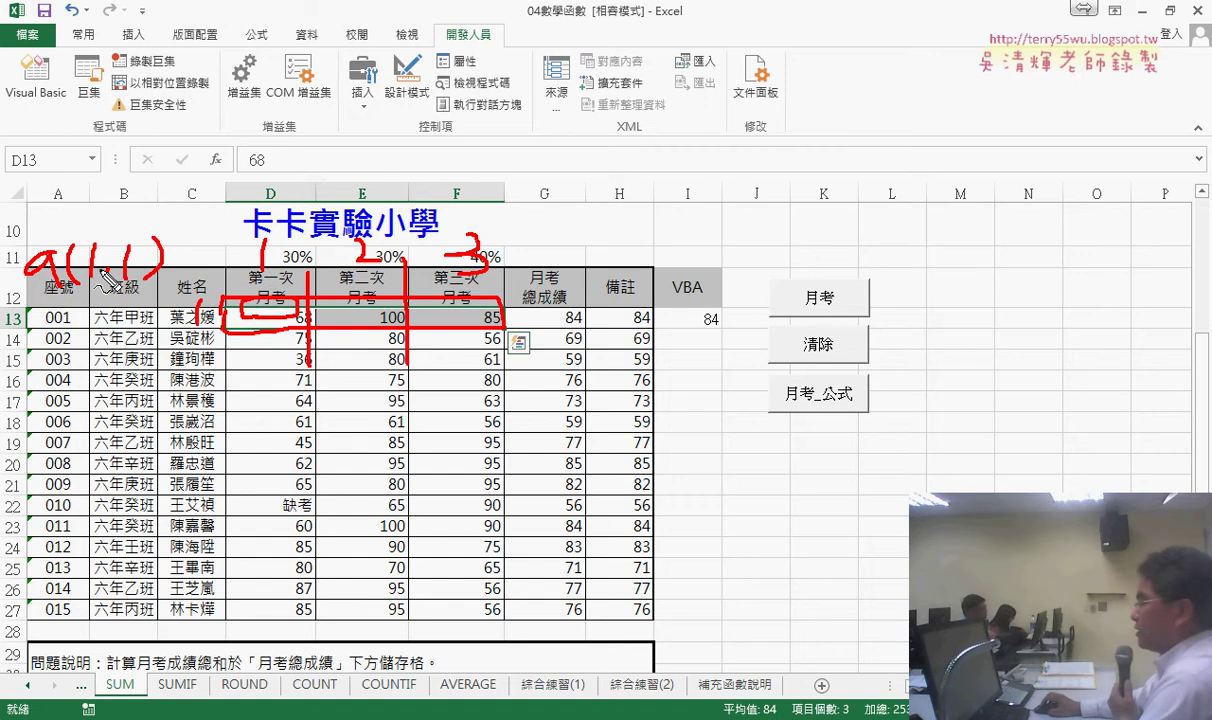
pyautogui.moveTo(390, 308); pyautogui.dragTo(373, 326)
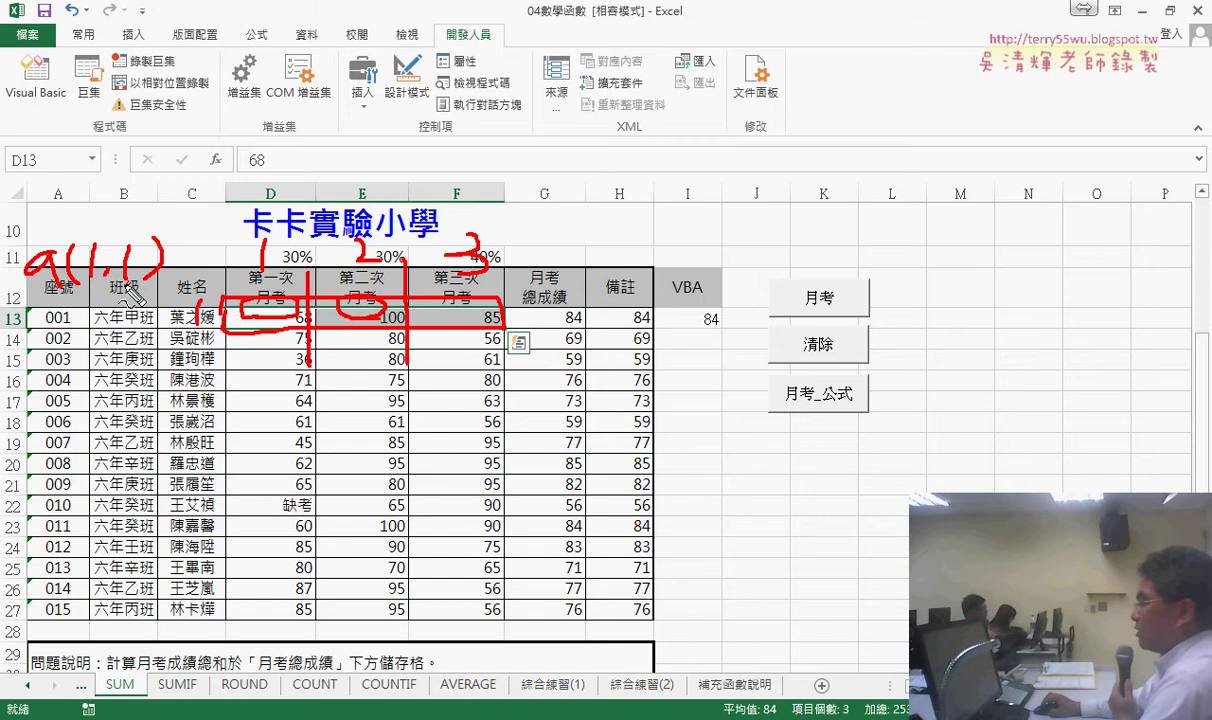
pyautogui.moveTo(72, 307)
pyautogui.mouseDown()
pyautogui.moveTo(30, 328)
pyautogui.moveTo(110, 335)
pyautogui.mouseUp()
pyautogui.moveTo(122, 325)
pyautogui.mouseDown()
pyautogui.moveTo(118, 337)
pyautogui.moveTo(148, 326)
pyautogui.moveTo(172, 342)
pyautogui.mouseUp()
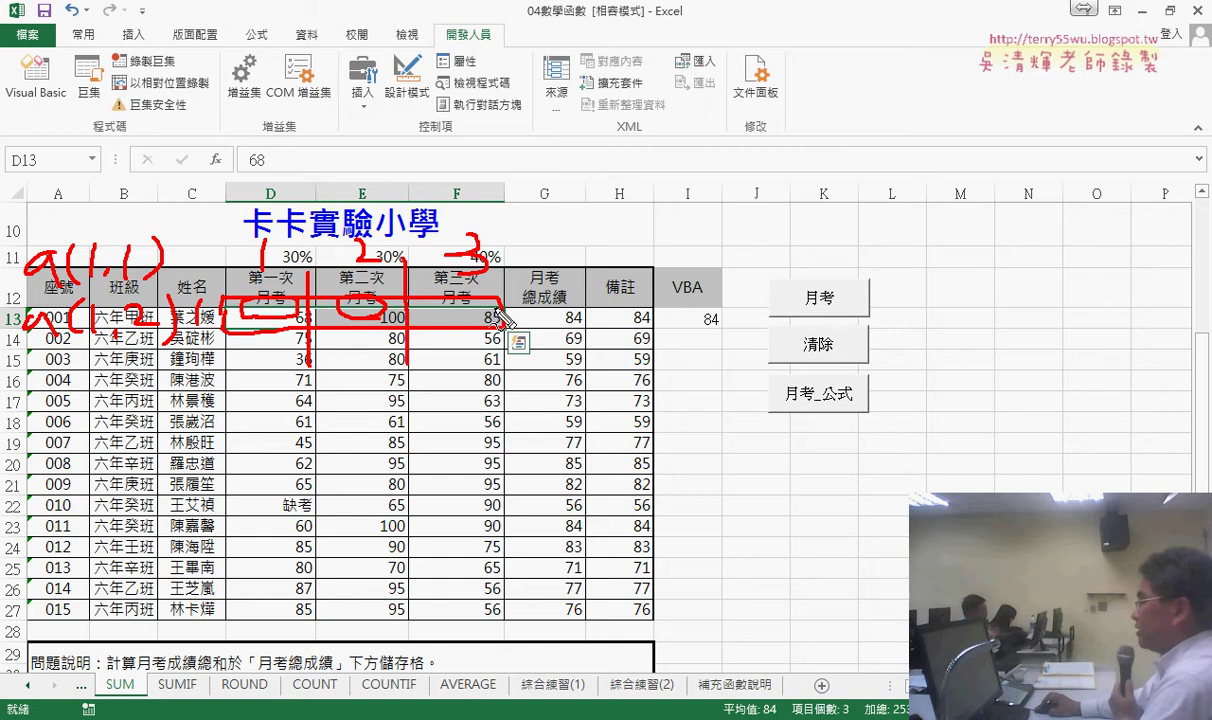
pyautogui.moveTo(495, 316); pyautogui.dragTo(470, 334)
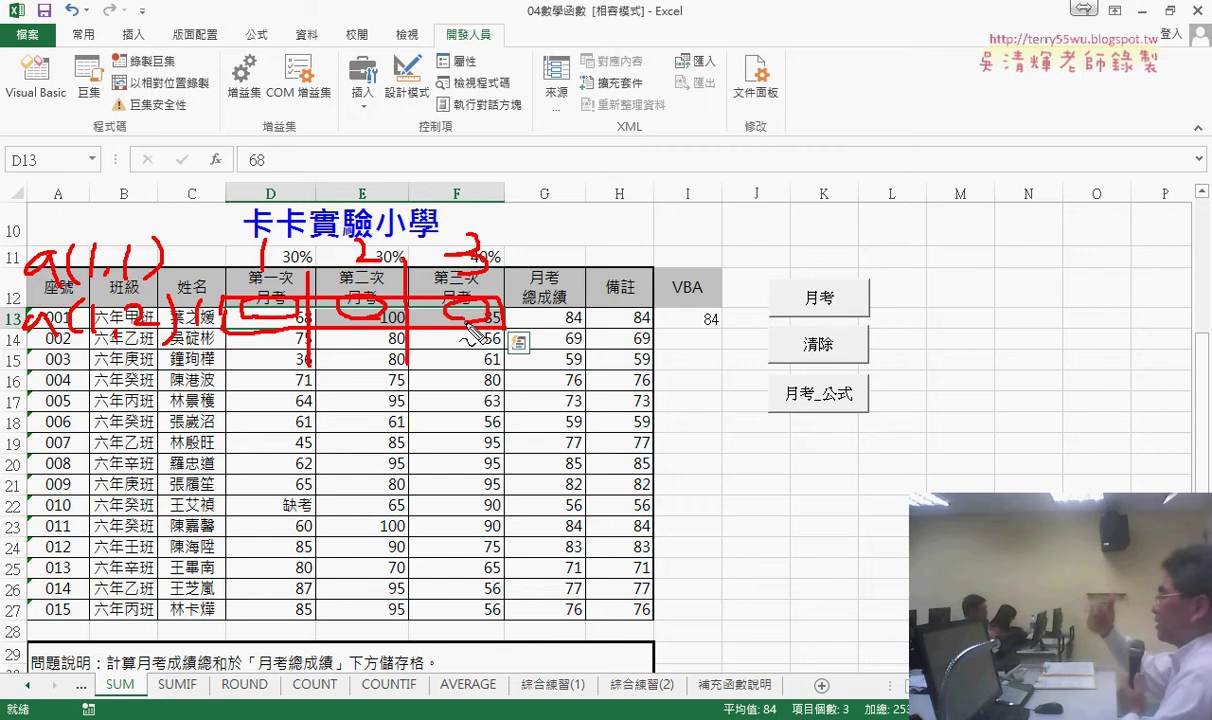
# Step: Open I13's macro code in the VBA editor and delete the 月考函數_範圍 function
pyautogui.press('Escape')
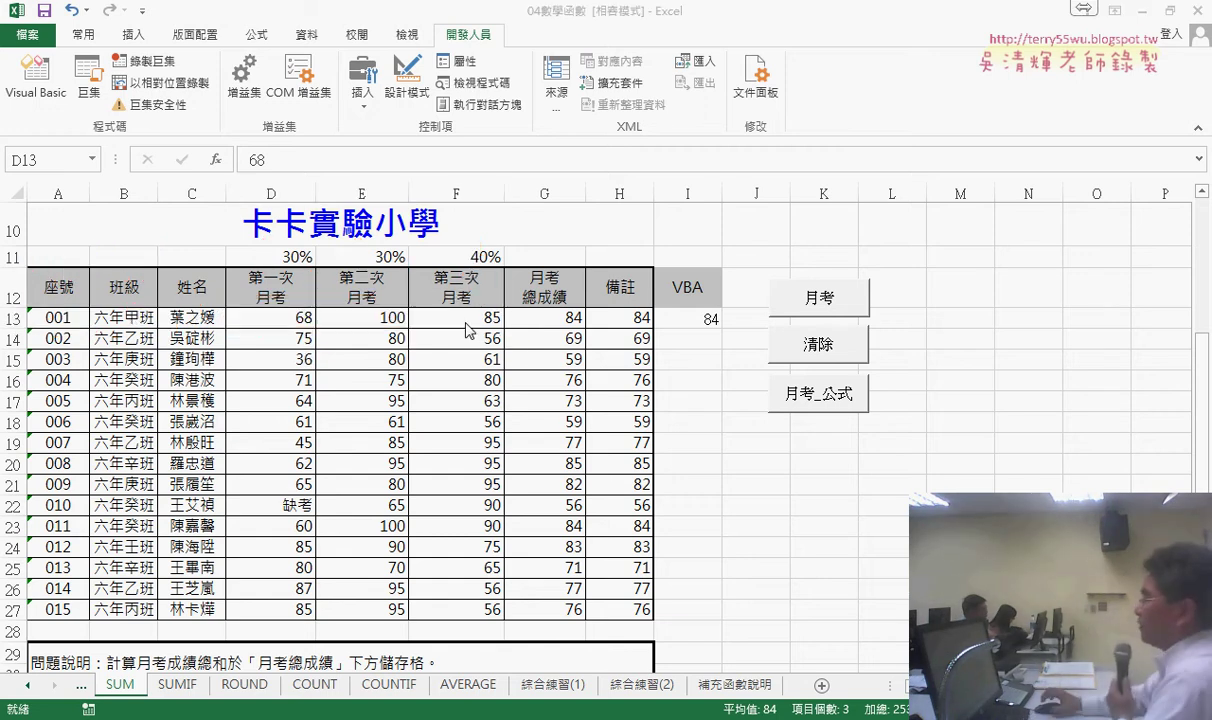
pyautogui.click(716, 320)
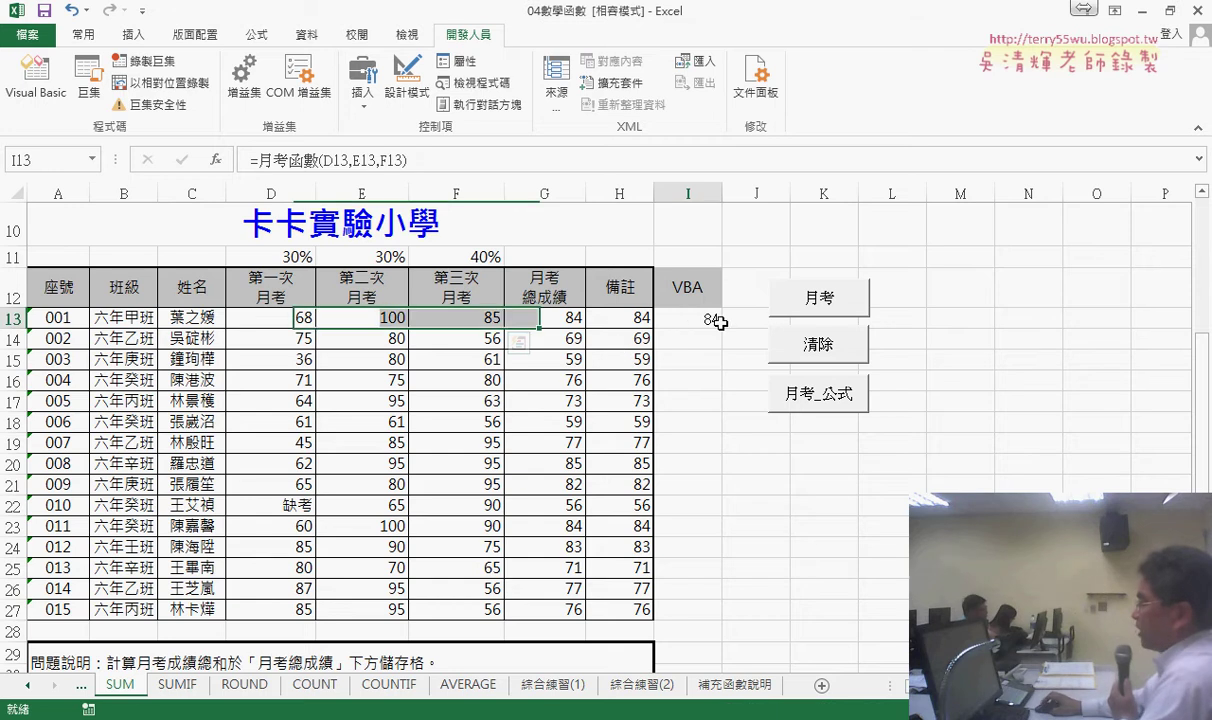
pyautogui.click(66, 100)
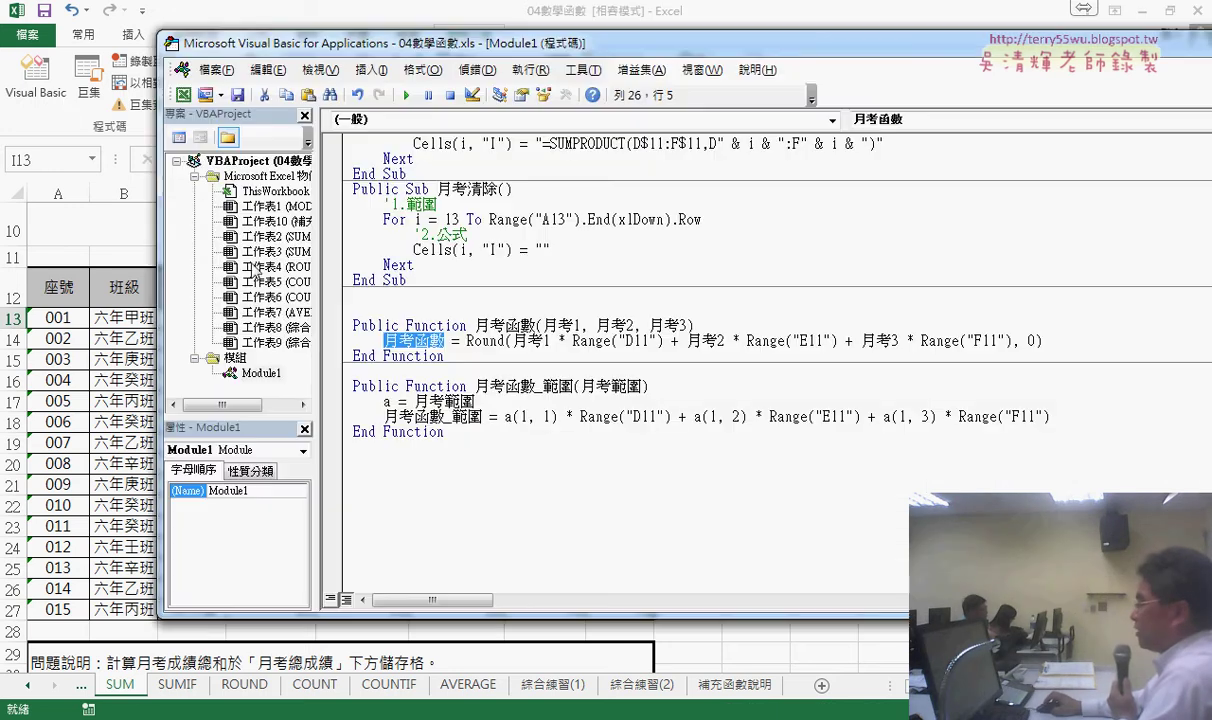
pyautogui.moveTo(444, 356); pyautogui.dragTo(340, 310)
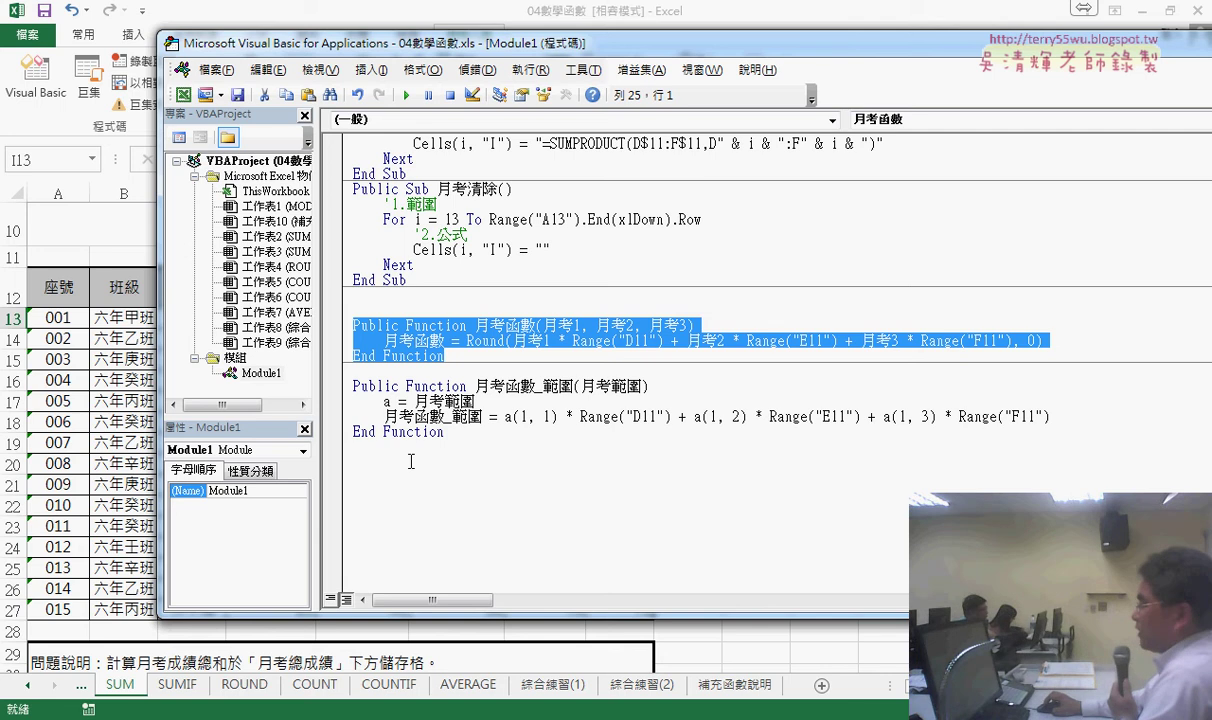
pyautogui.moveTo(410, 461); pyautogui.dragTo(352, 386)
pyautogui.press('Delete')
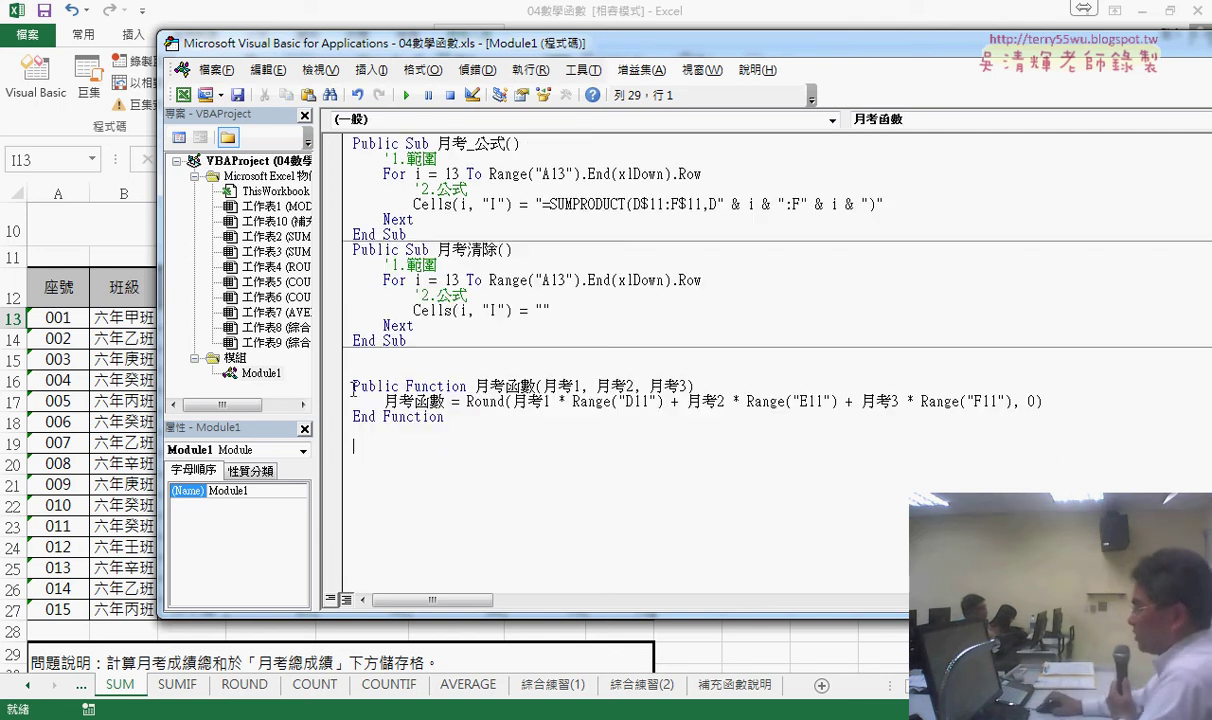
# Step: Ctrl-drag a copy of the 月考函數 function below the original
pyautogui.moveTo(444, 417); pyautogui.dragTo(344, 386)
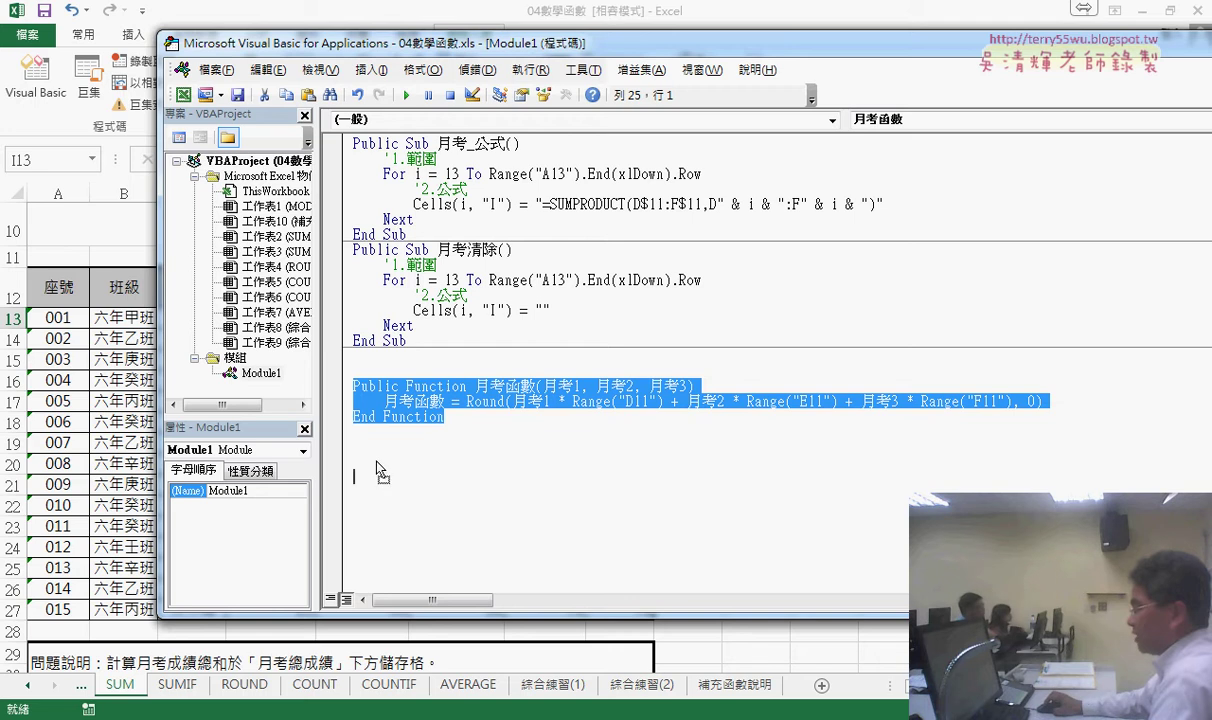
pyautogui.moveTo(377, 462); pyautogui.dragTo(387, 452)
pyautogui.click(573, 446)
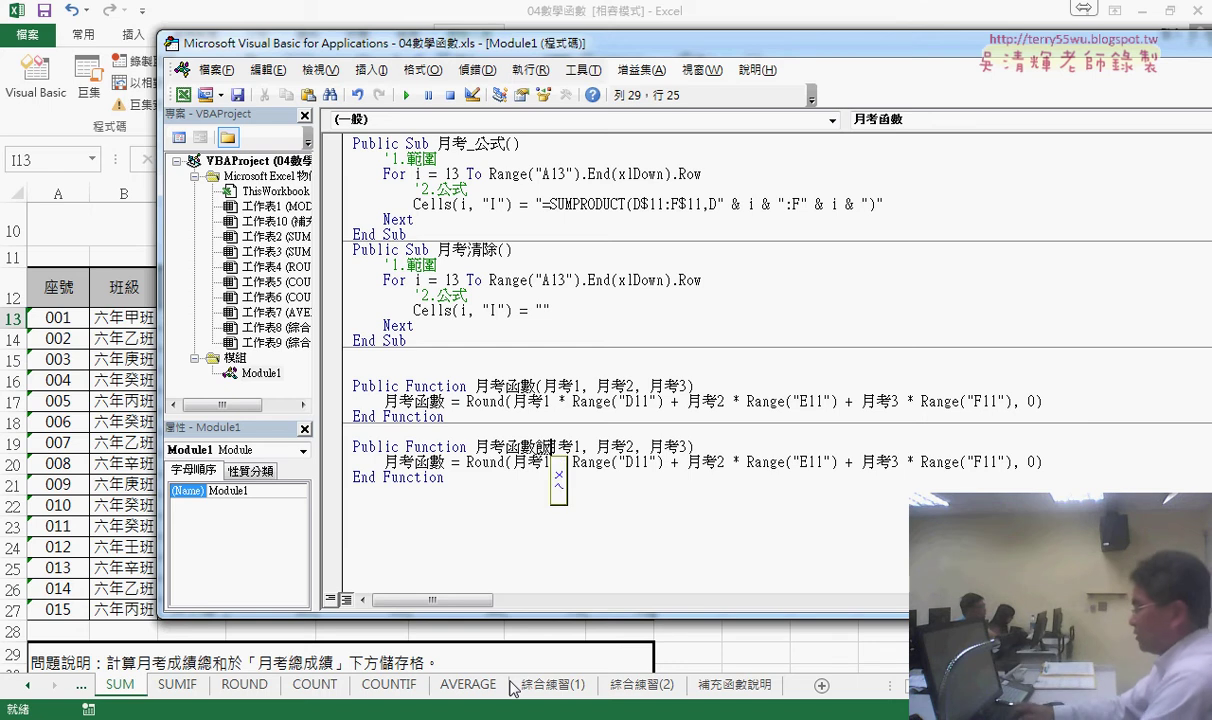
# Step: Rename the copied function to 月考函數範圍 with a parameter named 月考範圍
pyautogui.write('範圍')
pyautogui.hotkey('shift', 'Left')
pyautogui.hotkey('shift', 'Left')
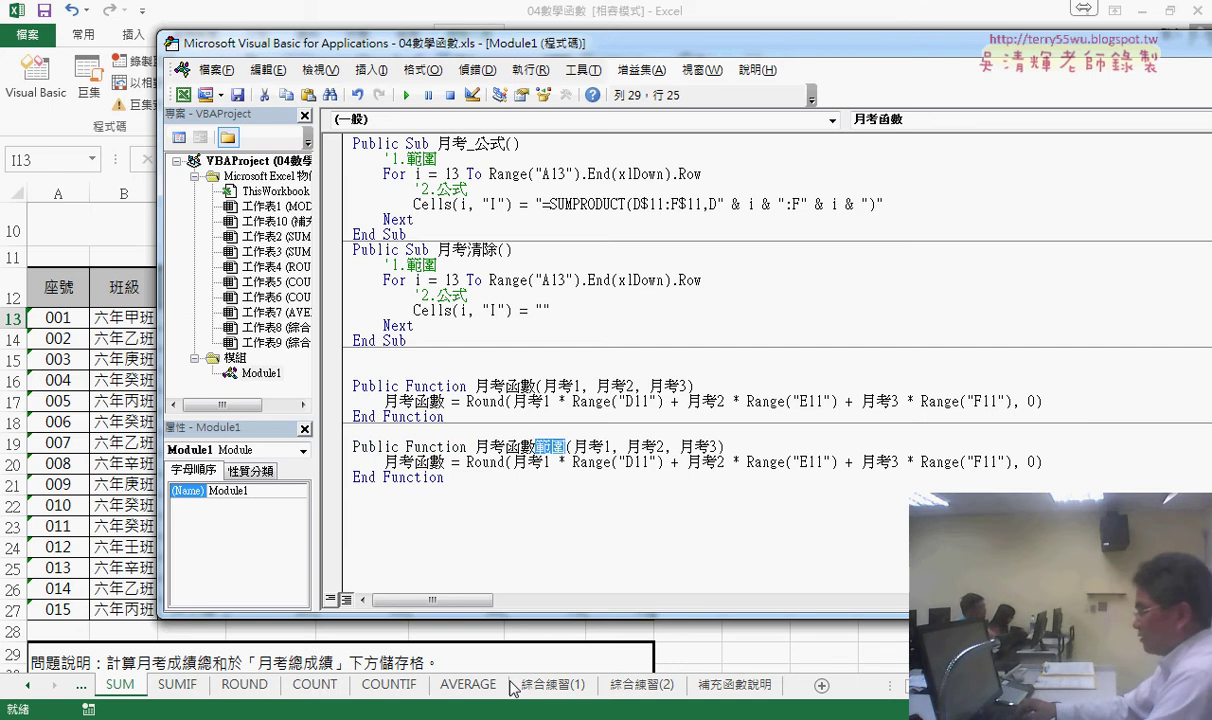
pyautogui.press('Right')
pyautogui.press('Right')
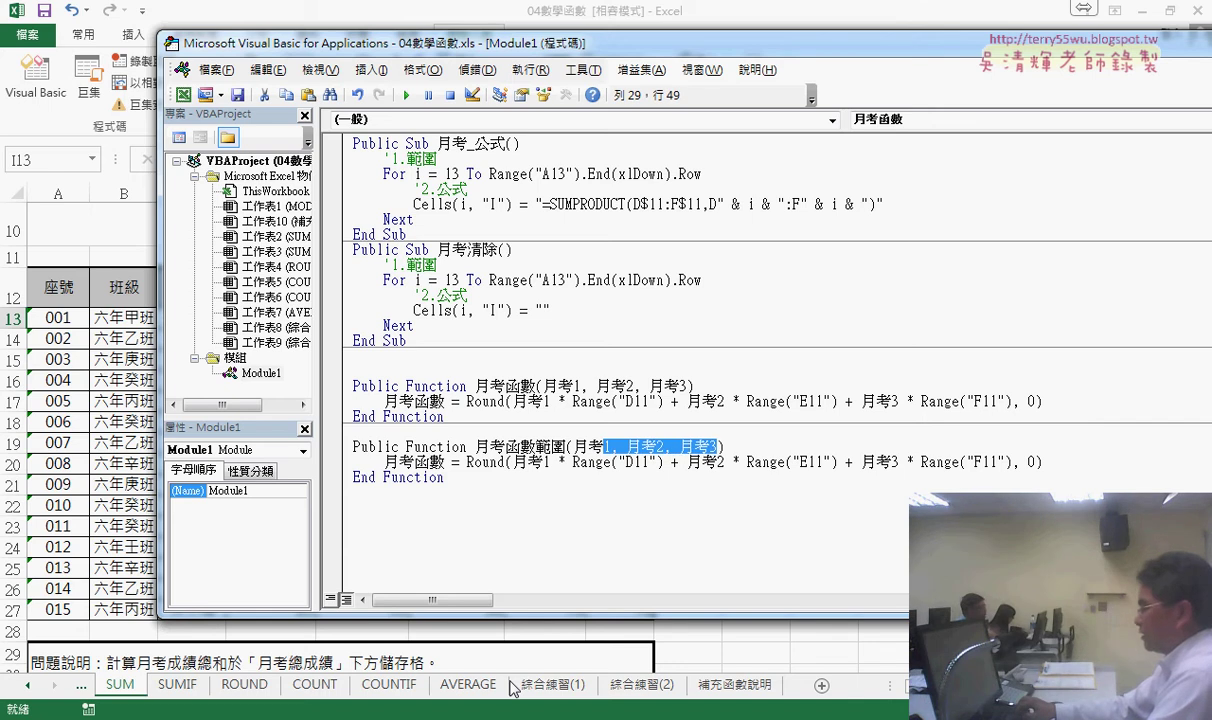
pyautogui.write('範圍')
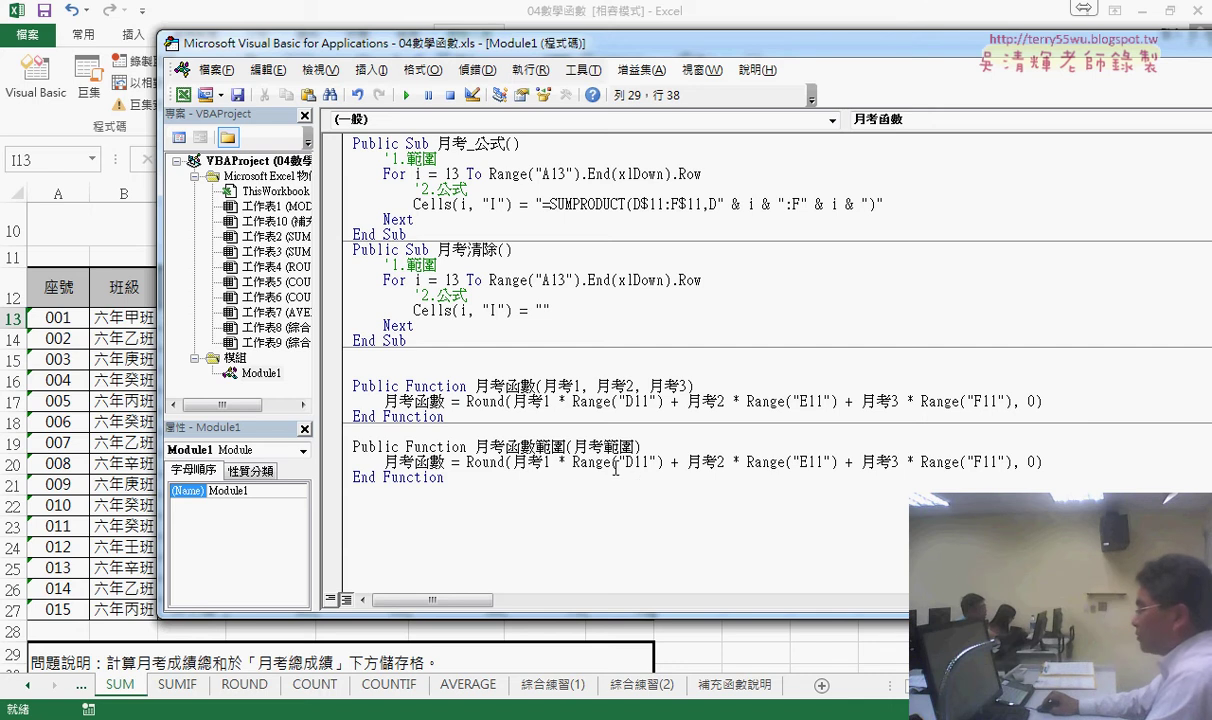
# Step: Add the line a = 月考範圍 right below the 月考函數範圍 header
pyautogui.click(684, 448)
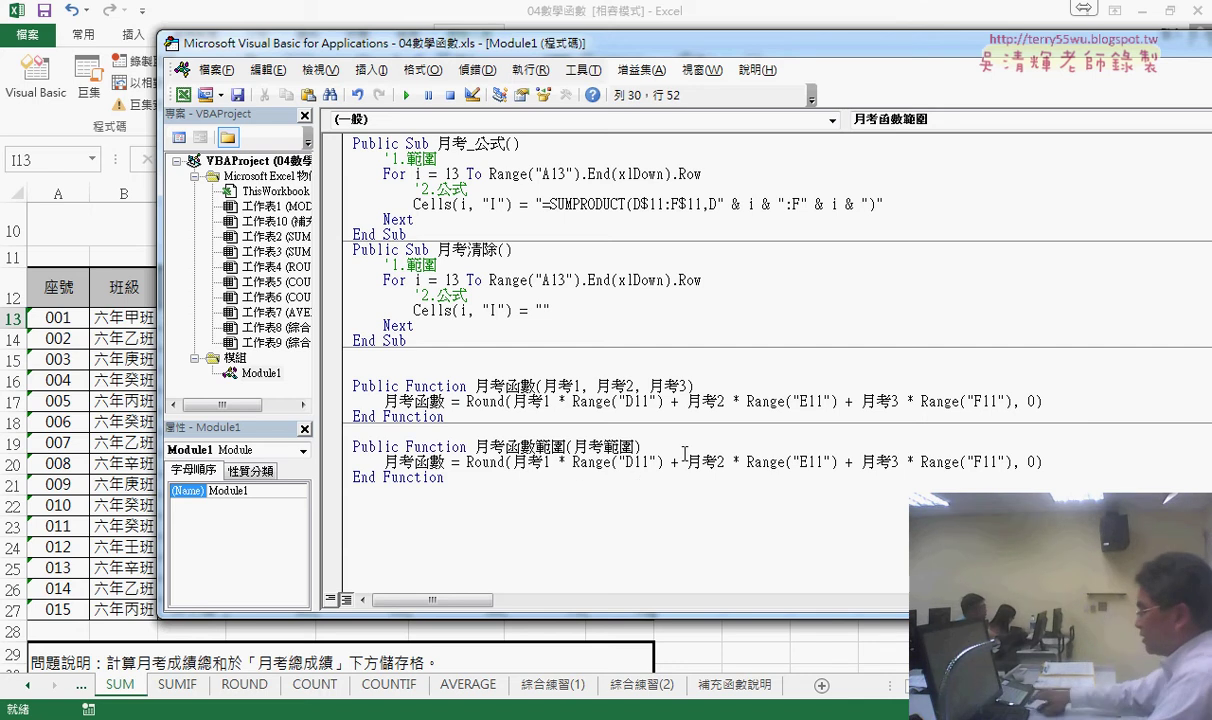
pyautogui.press('Return')
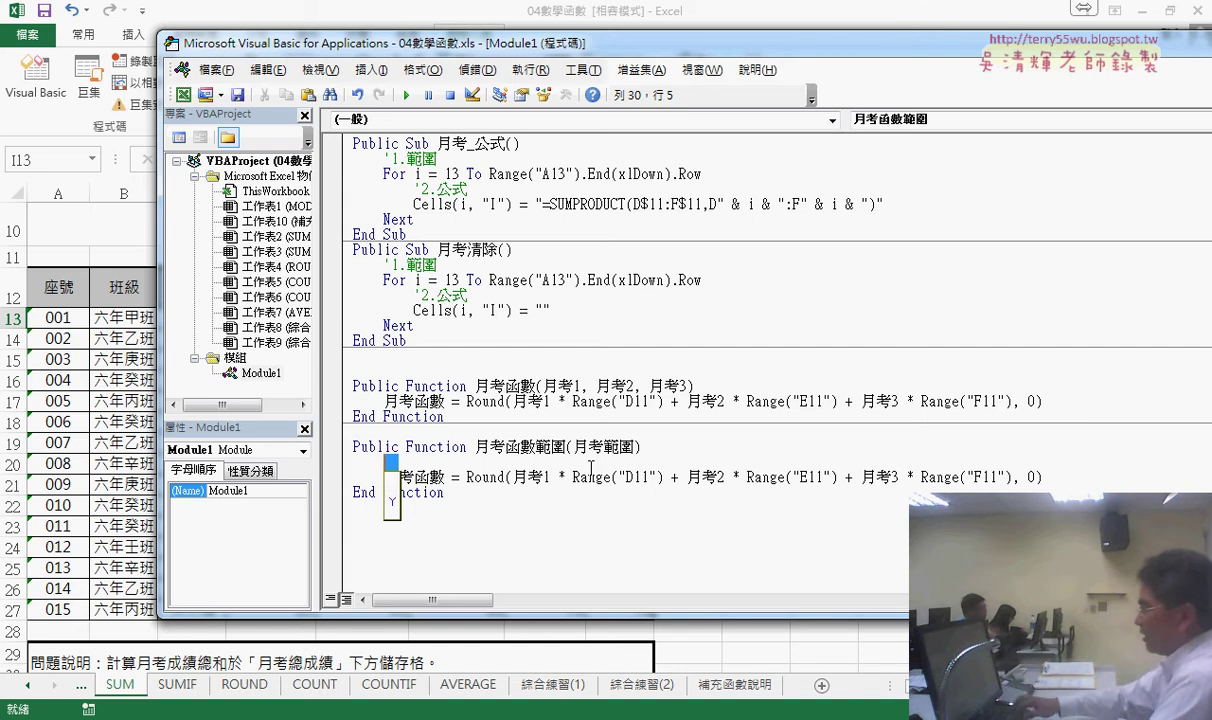
pyautogui.write('a')
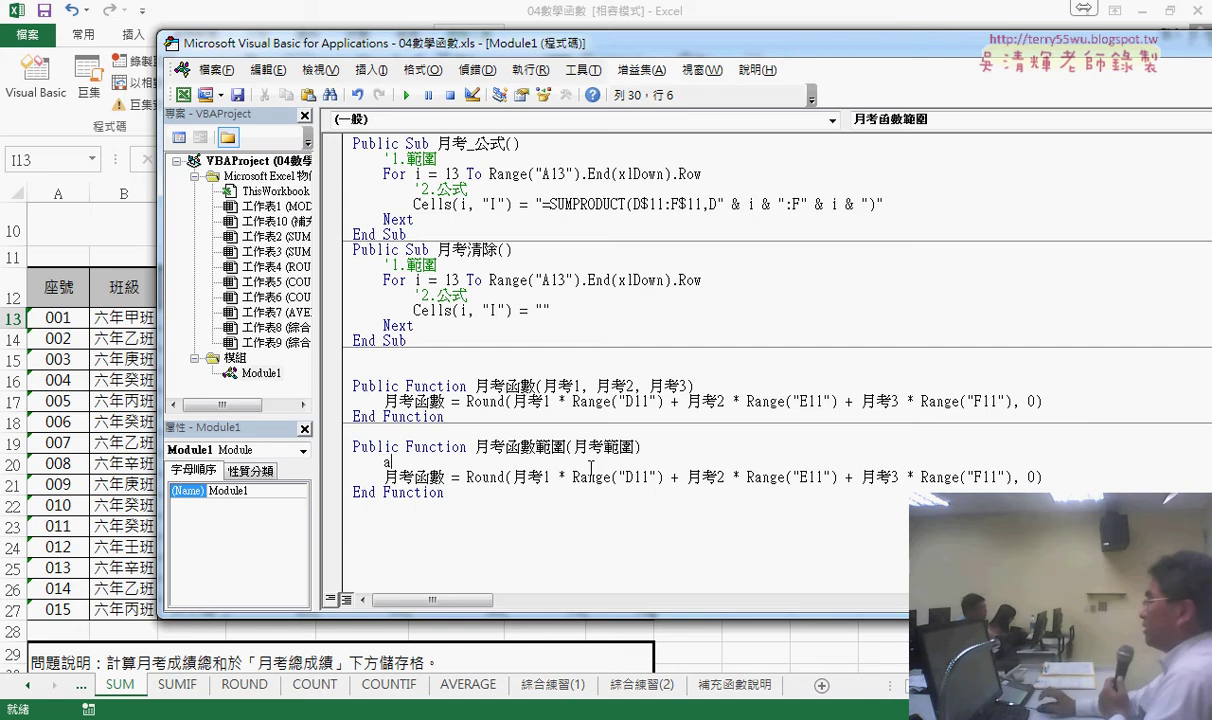
pyautogui.write('rr')
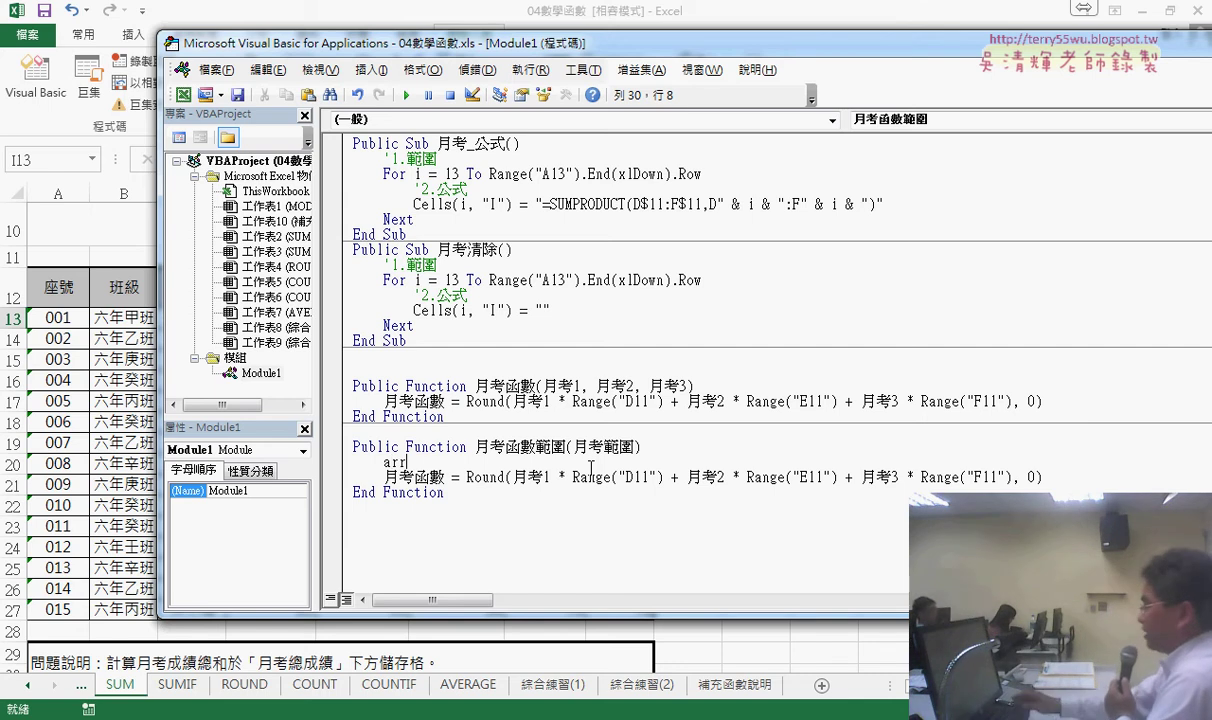
pyautogui.press('BackSpace')
pyautogui.press('BackSpace')
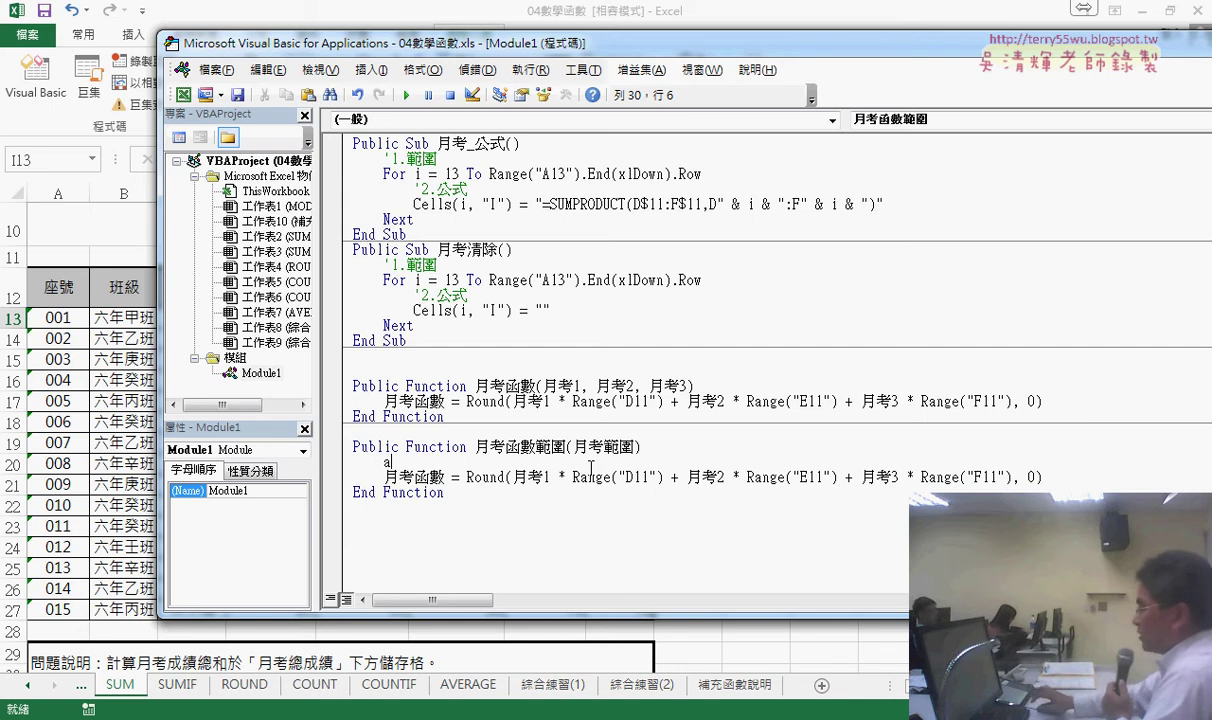
pyautogui.write('=')
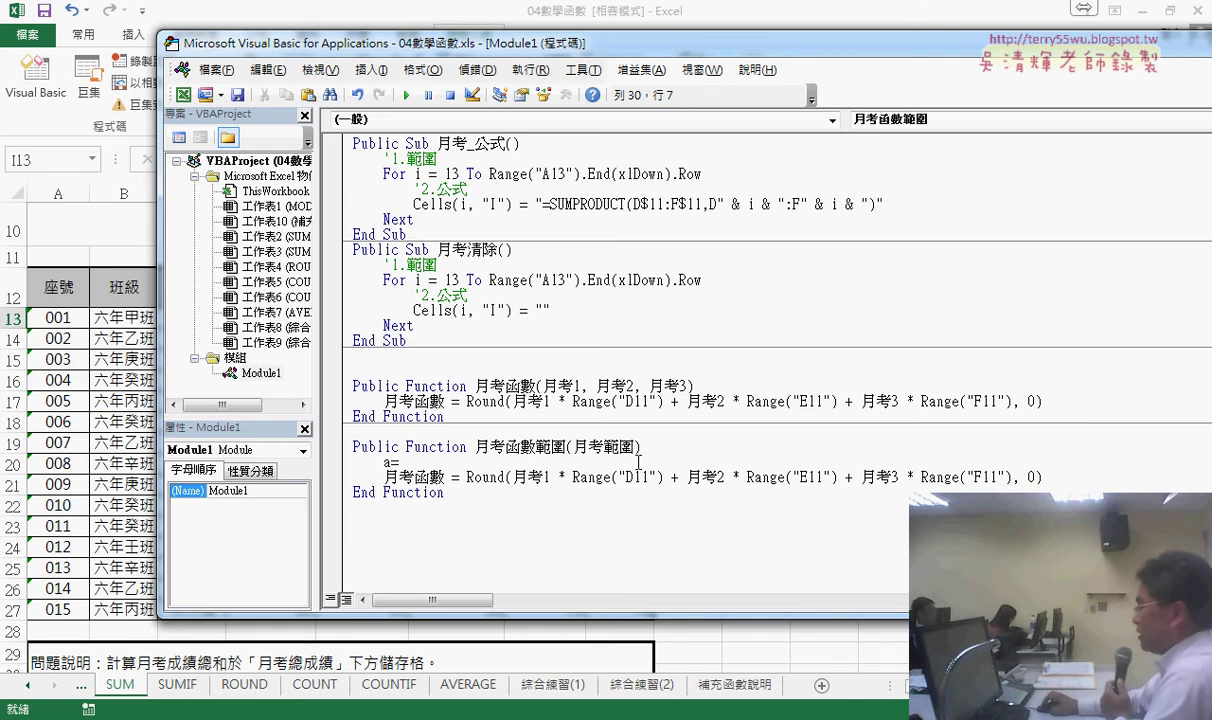
pyautogui.click(590, 438)
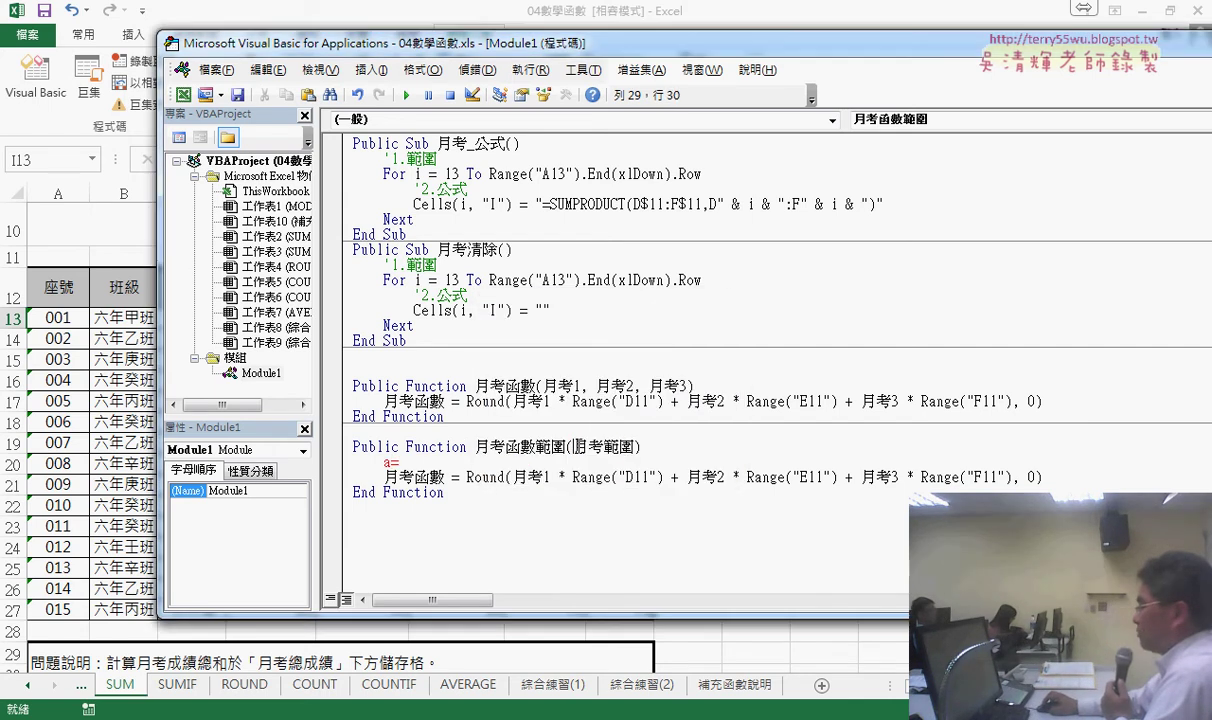
pyautogui.moveTo(575, 446); pyautogui.dragTo(635, 447)
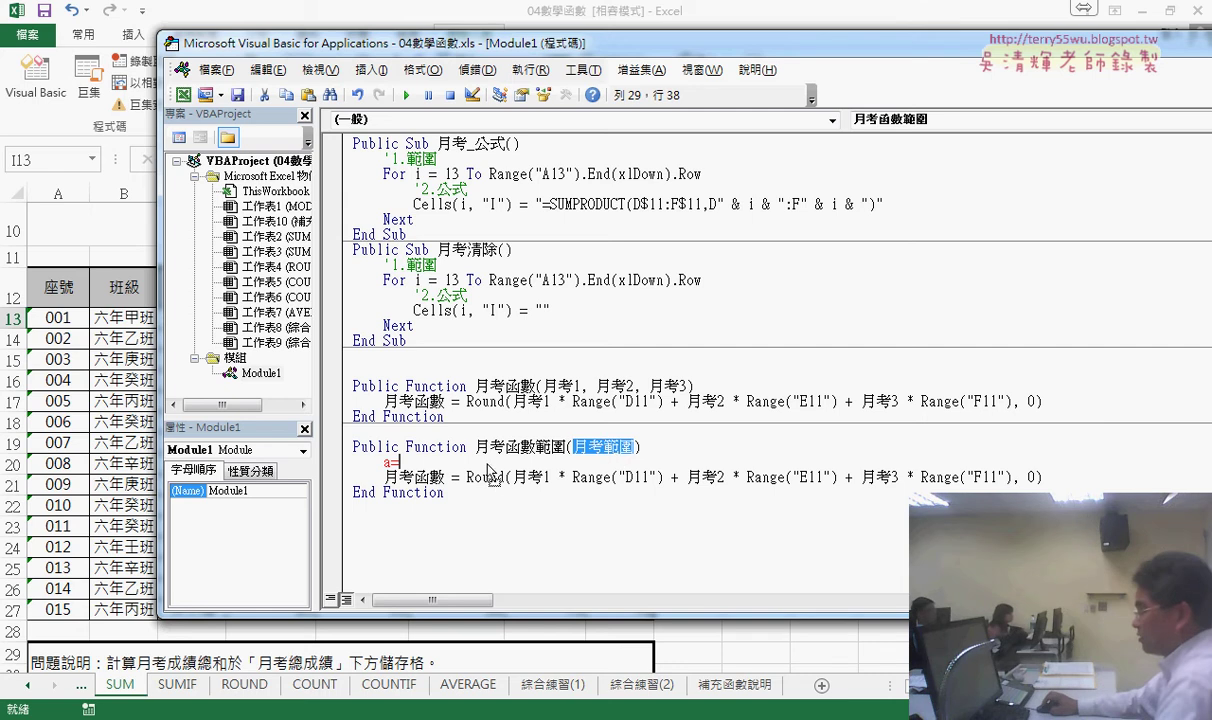
pyautogui.hotkey('ctrl', 'c')
pyautogui.click(400, 462)
pyautogui.hotkey('ctrl', 'v')
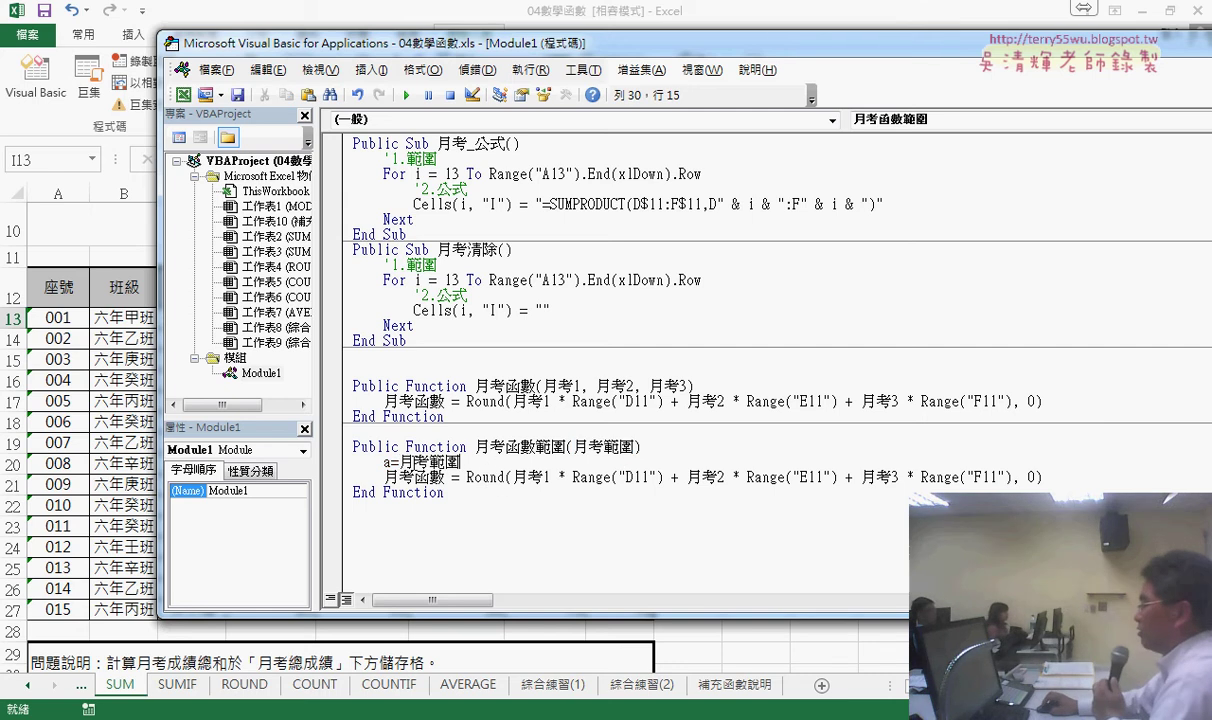
pyautogui.doubleClick(436, 462)
pyautogui.doubleClick(388, 462)
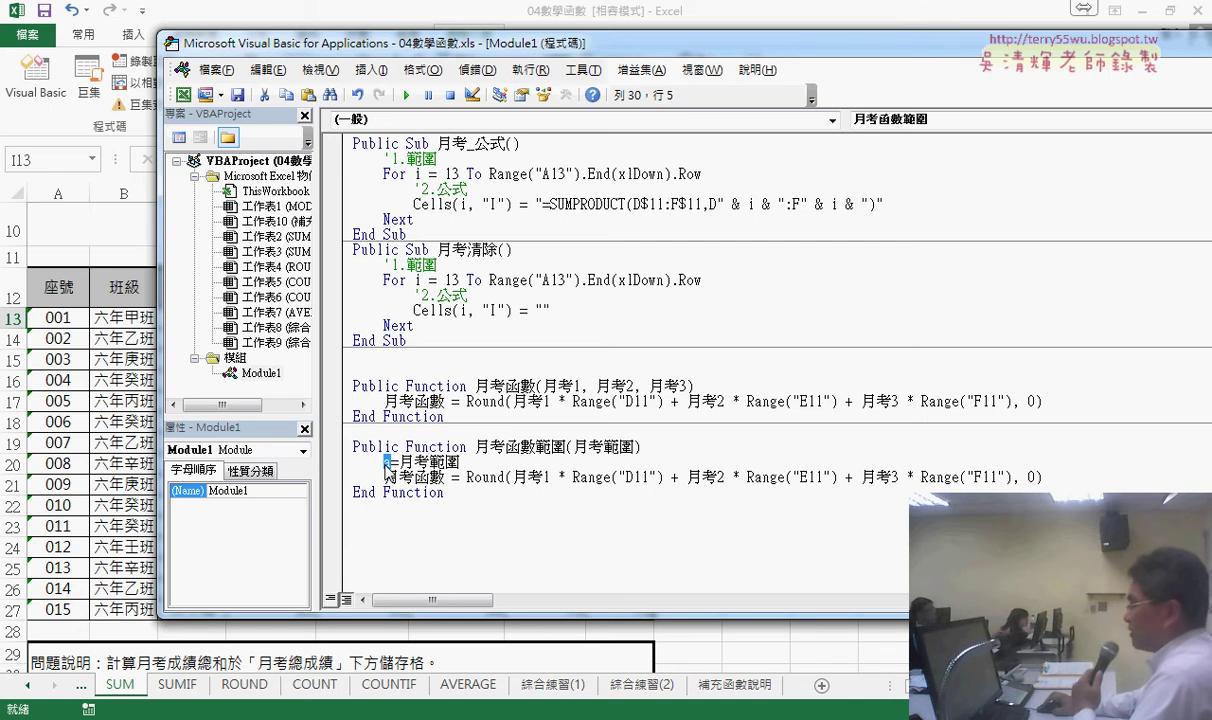
# Step: Swap the Round line's 月考1, 月考2, 月考3 for a(1,1), a(1,2) and a(1,3)
pyautogui.doubleClick(527, 477)
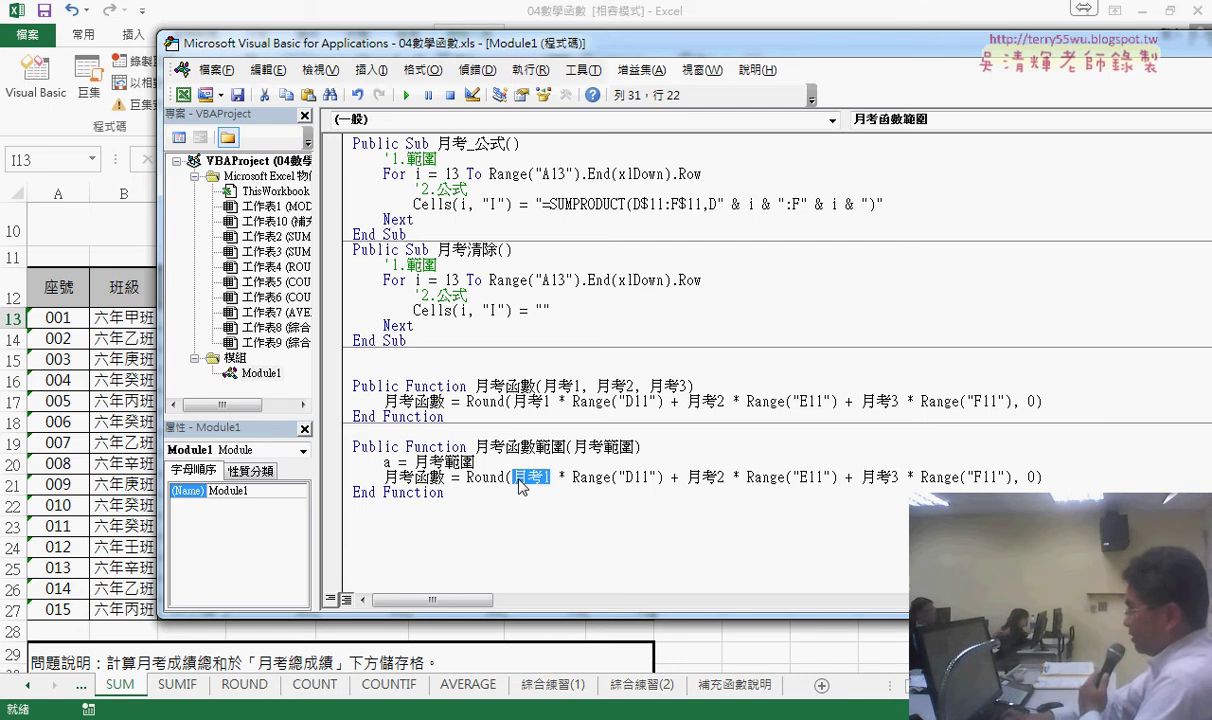
pyautogui.write('a')
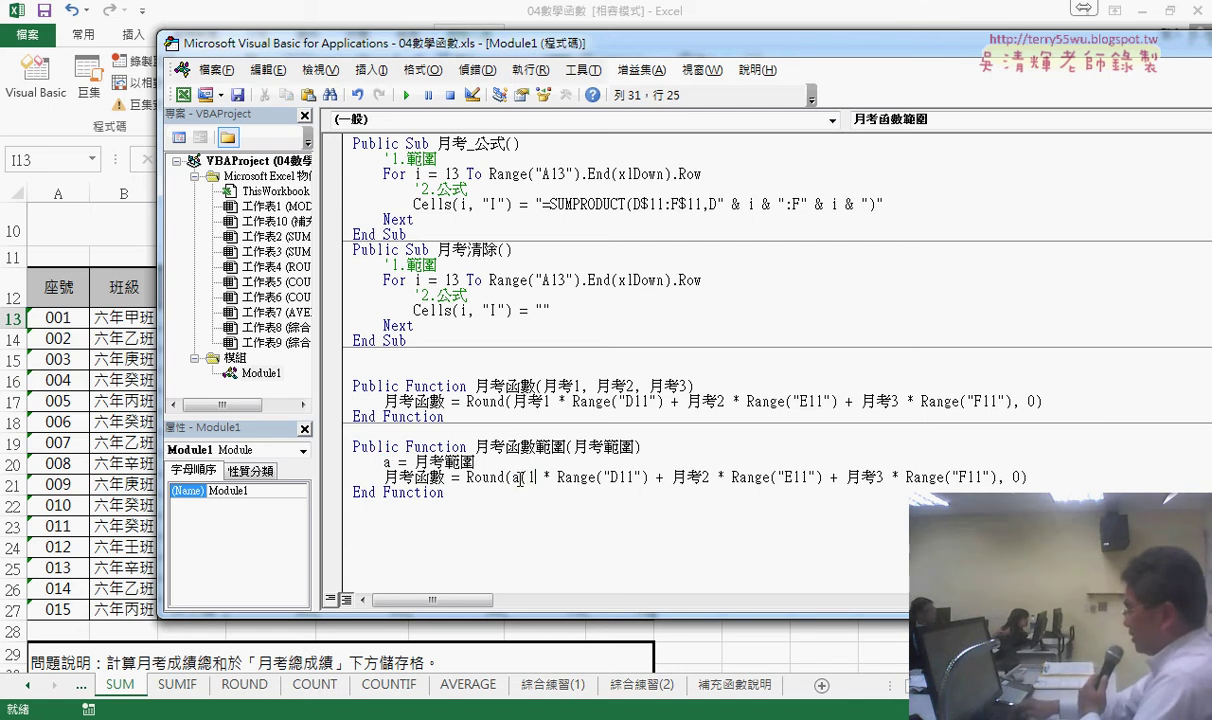
pyautogui.write('(1,1)')
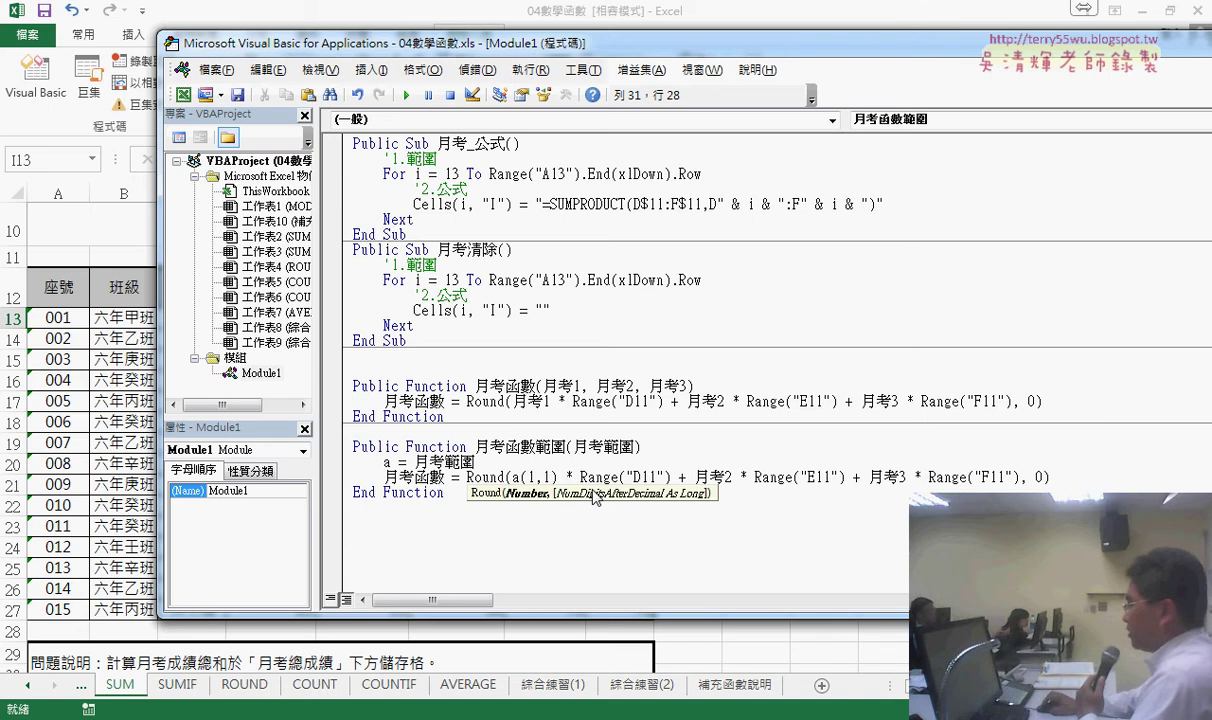
pyautogui.moveTo(696, 474); pyautogui.dragTo(724, 474)
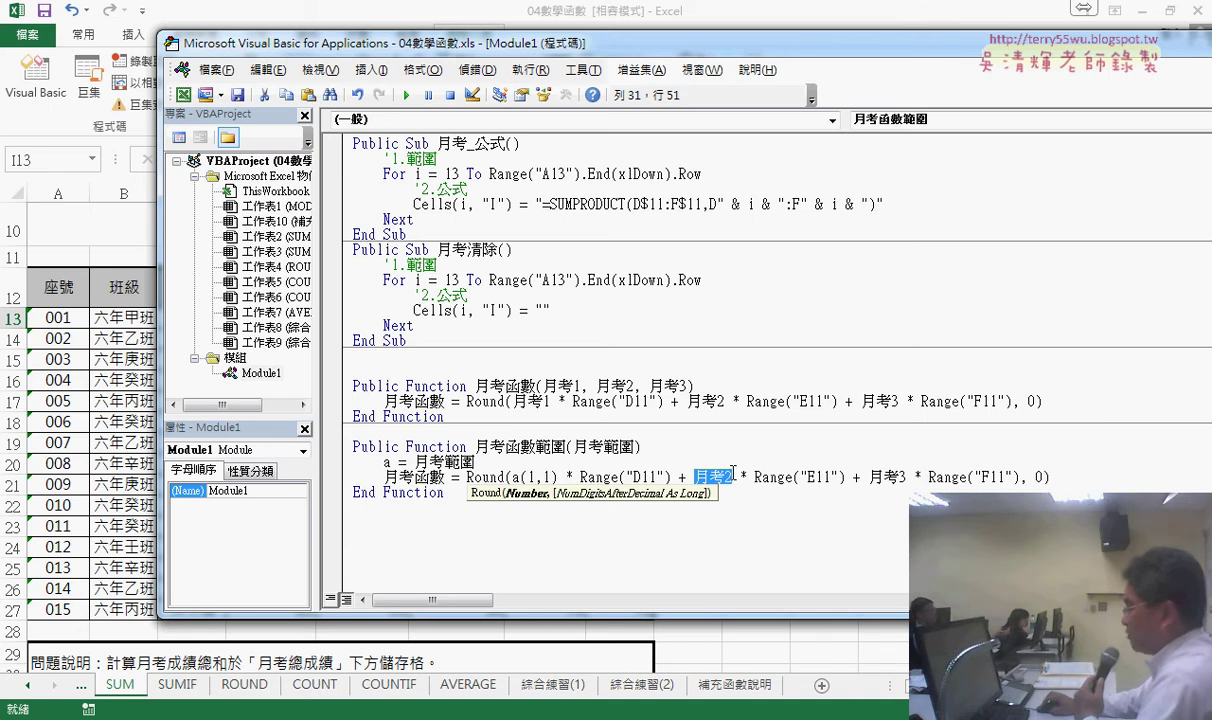
pyautogui.moveTo(558, 477); pyautogui.dragTo(512, 477)
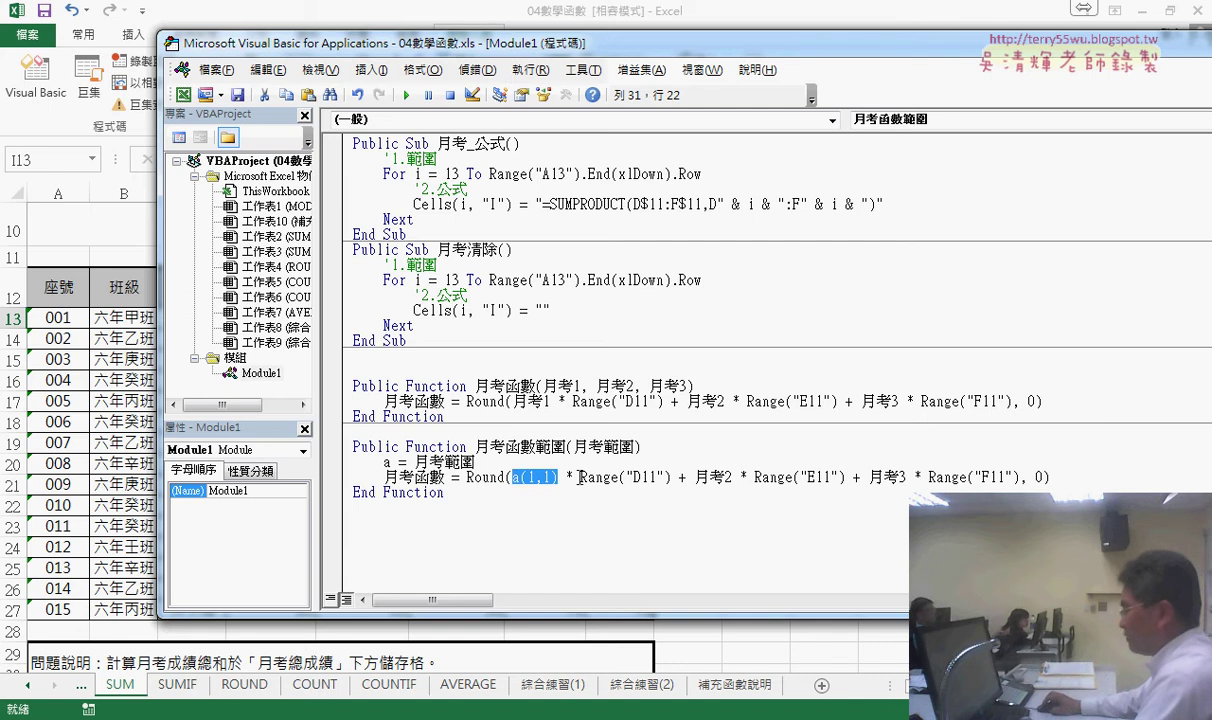
pyautogui.hotkey('ctrl', 'c')
pyautogui.moveTo(696, 477); pyautogui.dragTo(724, 477)
pyautogui.hotkey('ctrl', 'v')
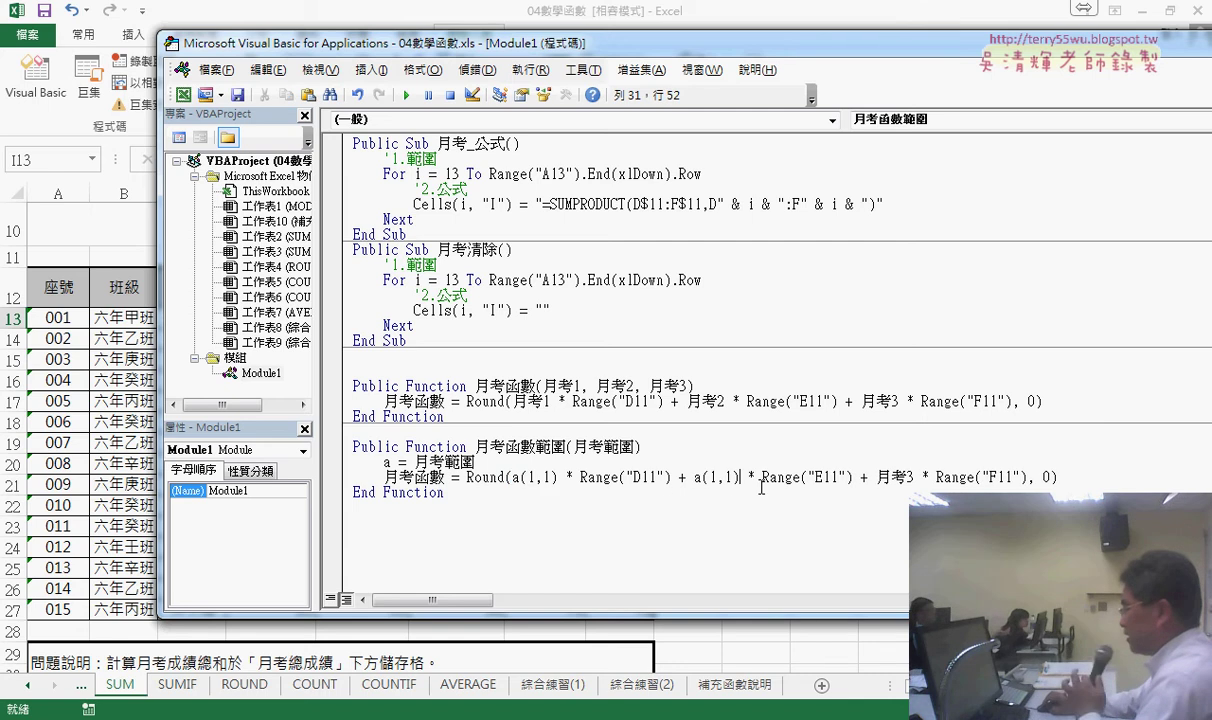
pyautogui.write('2')
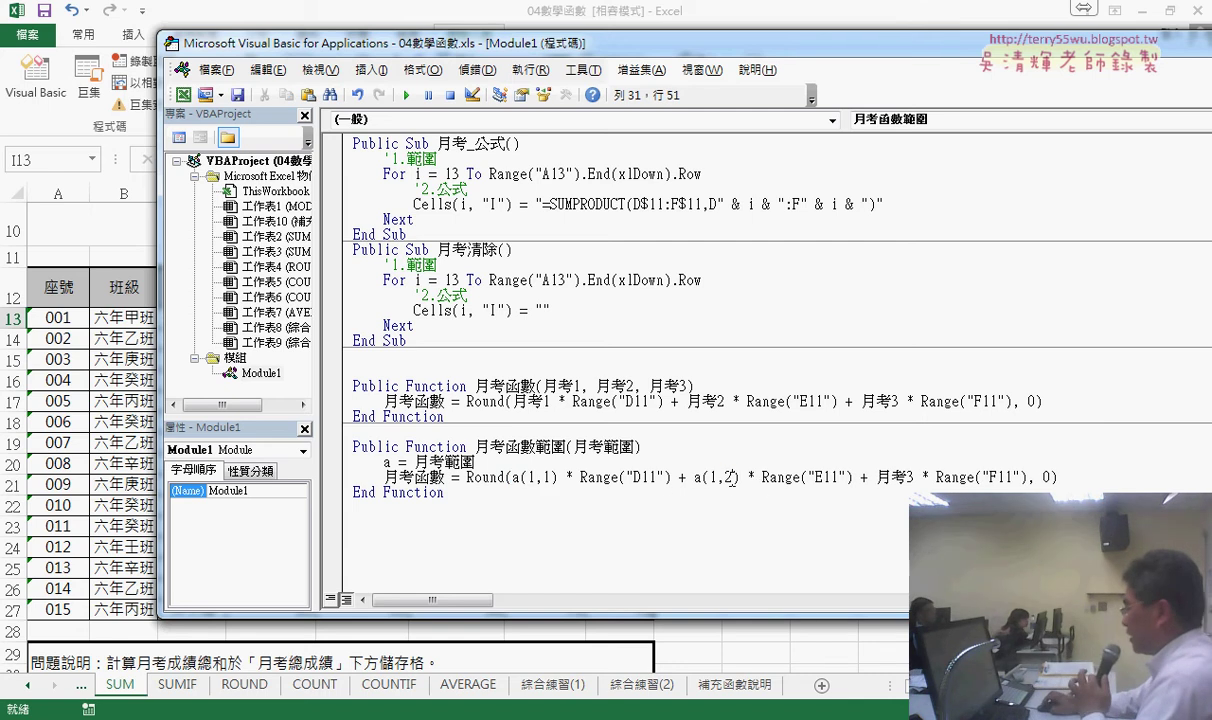
pyautogui.moveTo(877, 477); pyautogui.dragTo(912, 477)
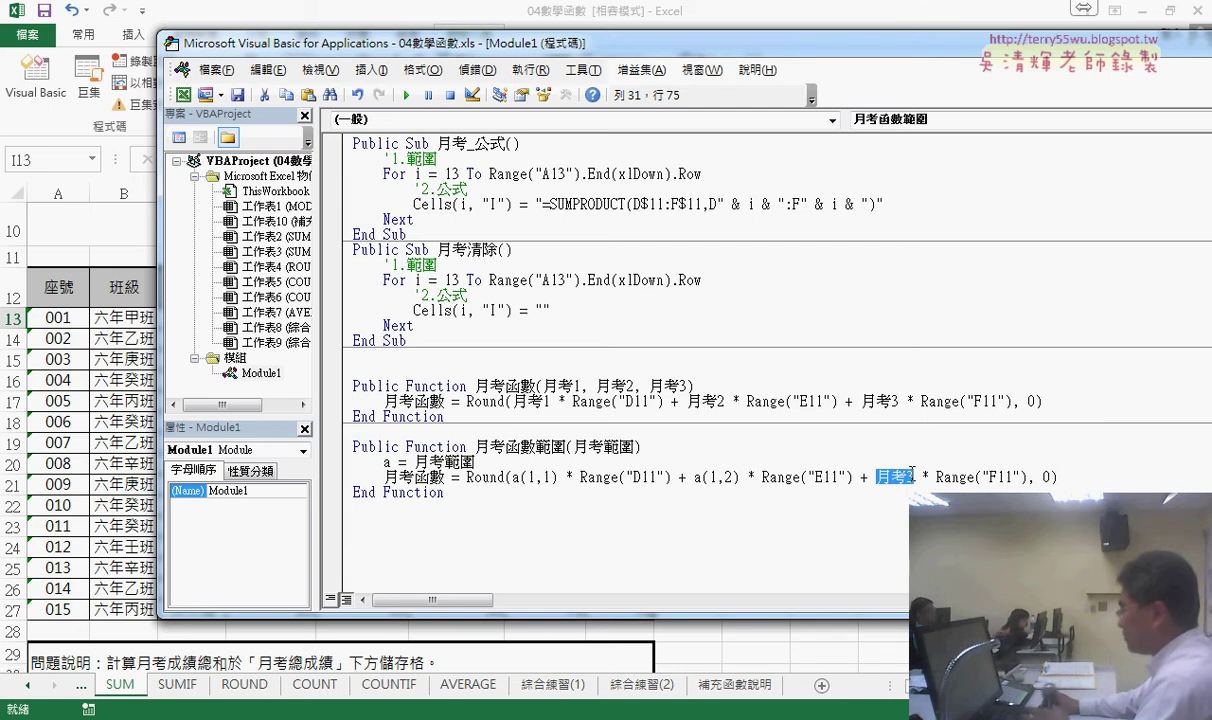
pyautogui.hotkey('ctrl', 'v')
pyautogui.click(916, 477)
pyautogui.press('BackSpace')
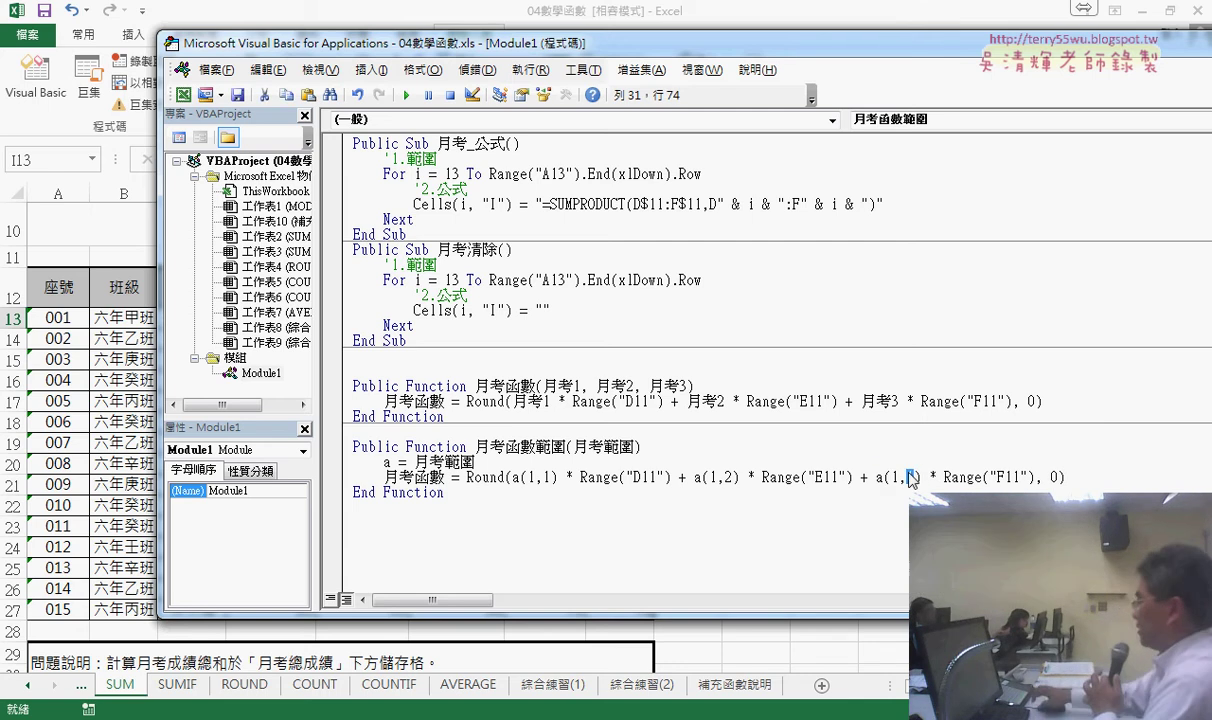
pyautogui.write('3')
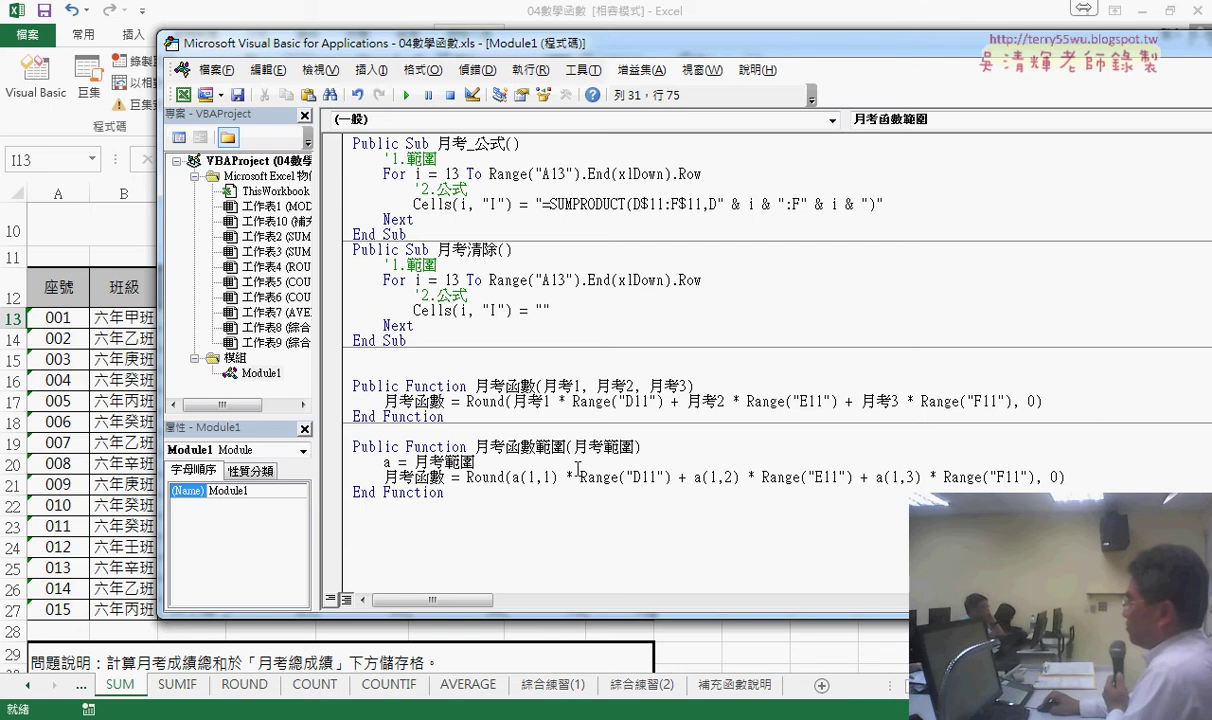
# Step: Change the Round line's assignment target from 月考函數 to 月考函數範圍
pyautogui.click(716, 489)
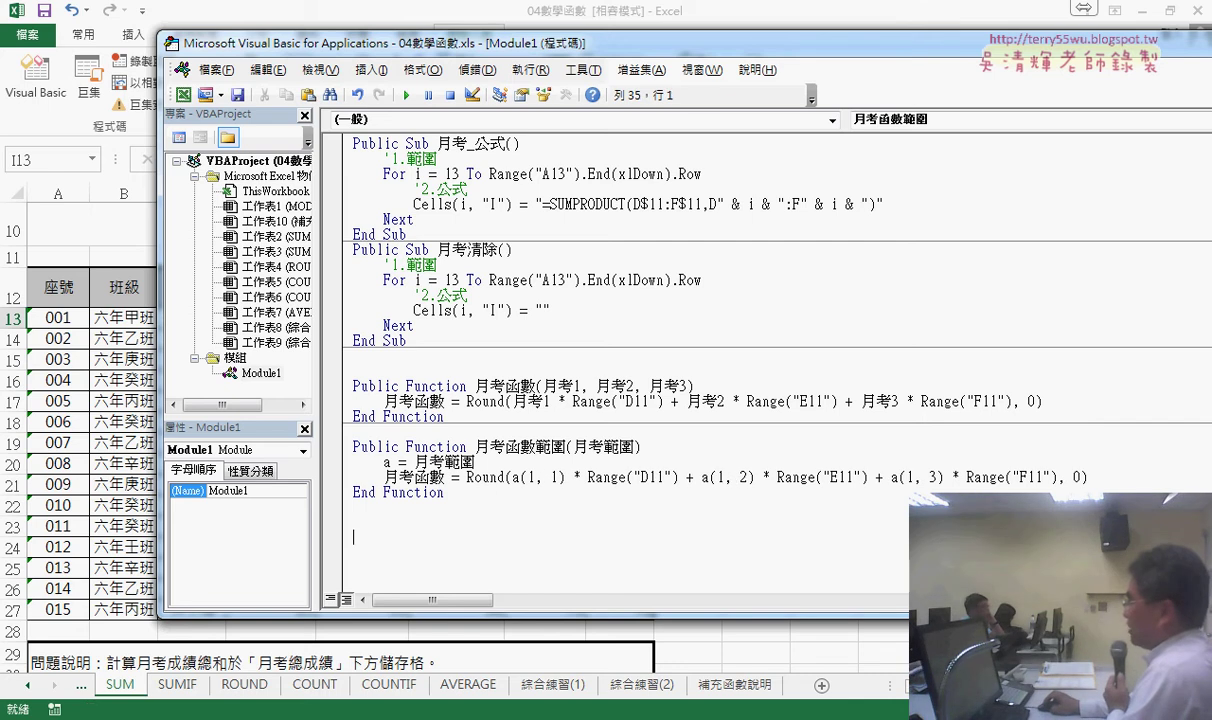
pyautogui.moveTo(1016, 485); pyautogui.dragTo(466, 485)
pyautogui.click(730, 507)
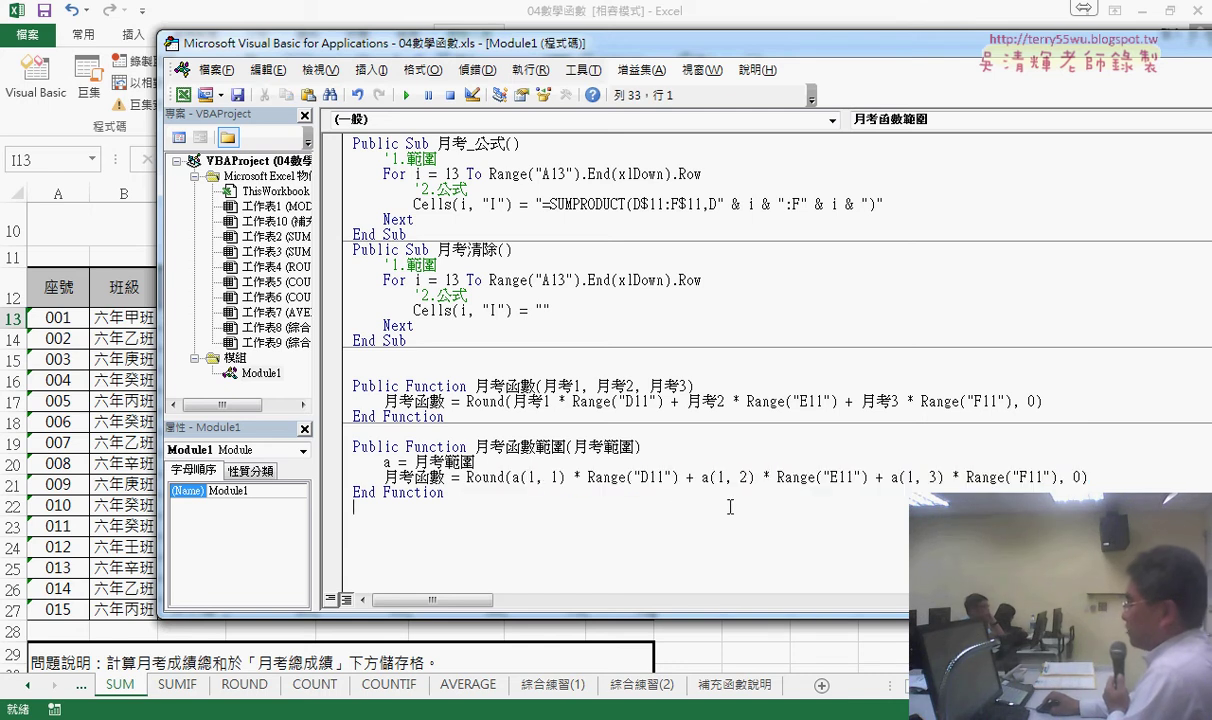
pyautogui.doubleClick(548, 449)
pyautogui.hotkey('ctrl', 'c')
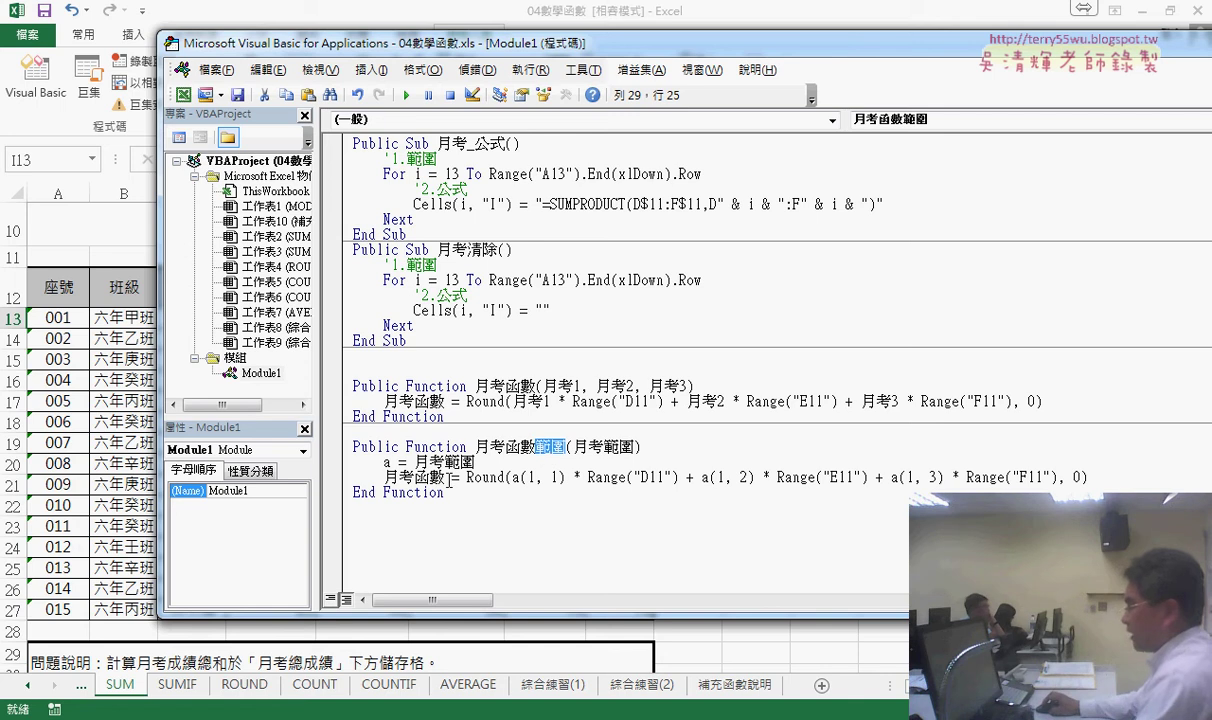
pyautogui.click(445, 477)
pyautogui.hotkey('ctrl', 'v')
pyautogui.click(385, 477)
pyautogui.moveTo(386, 477); pyautogui.dragTo(450, 477)
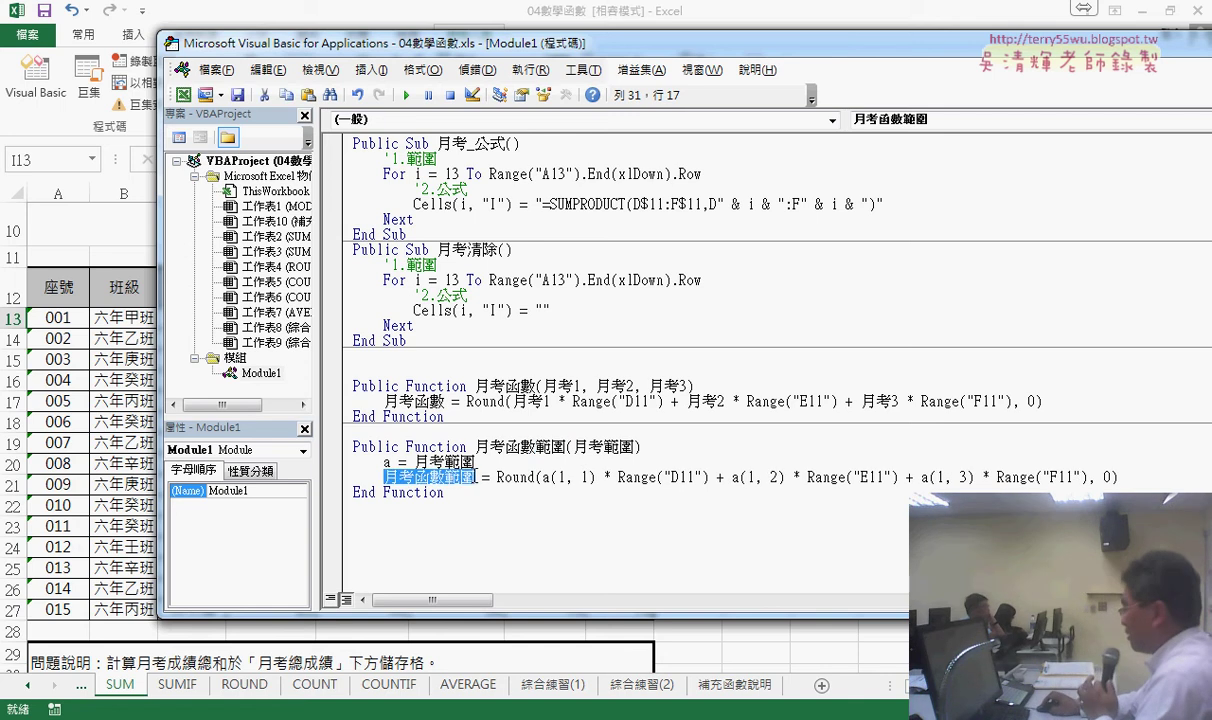
pyautogui.click(353, 551)
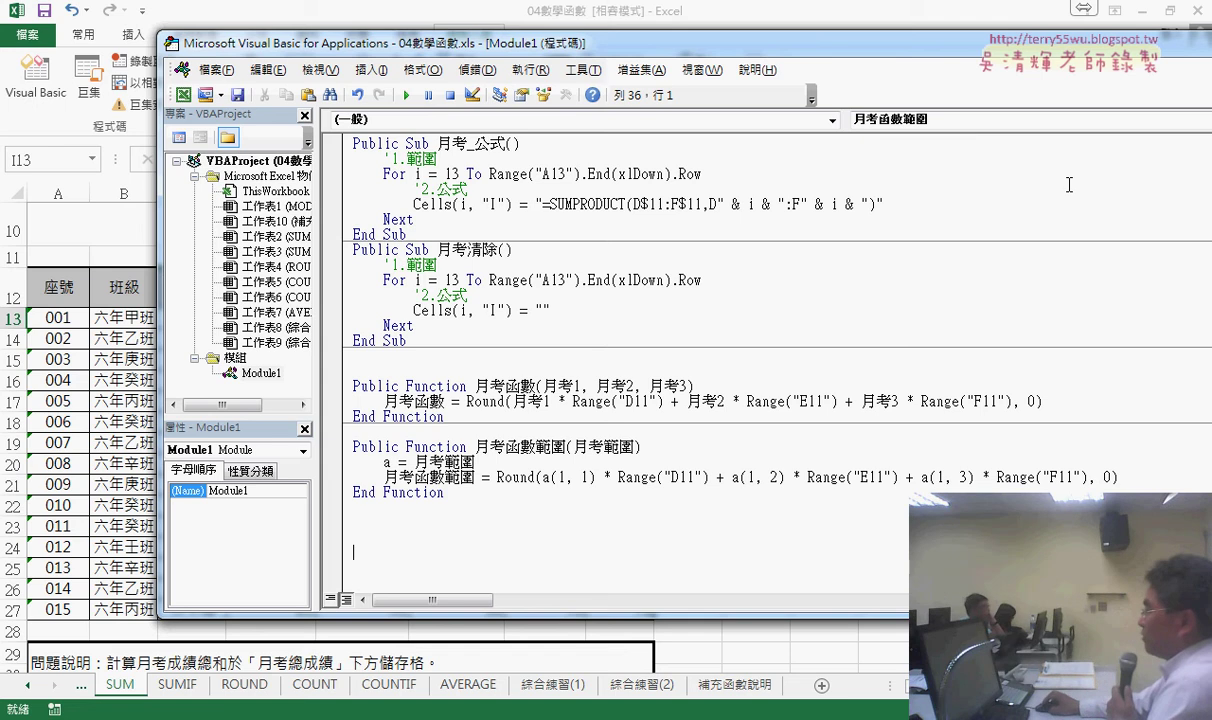
# Step: Back in Excel, clear I13 and pick 月考函數範圍 from the function list
pyautogui.hotkey('alt', 'F11')
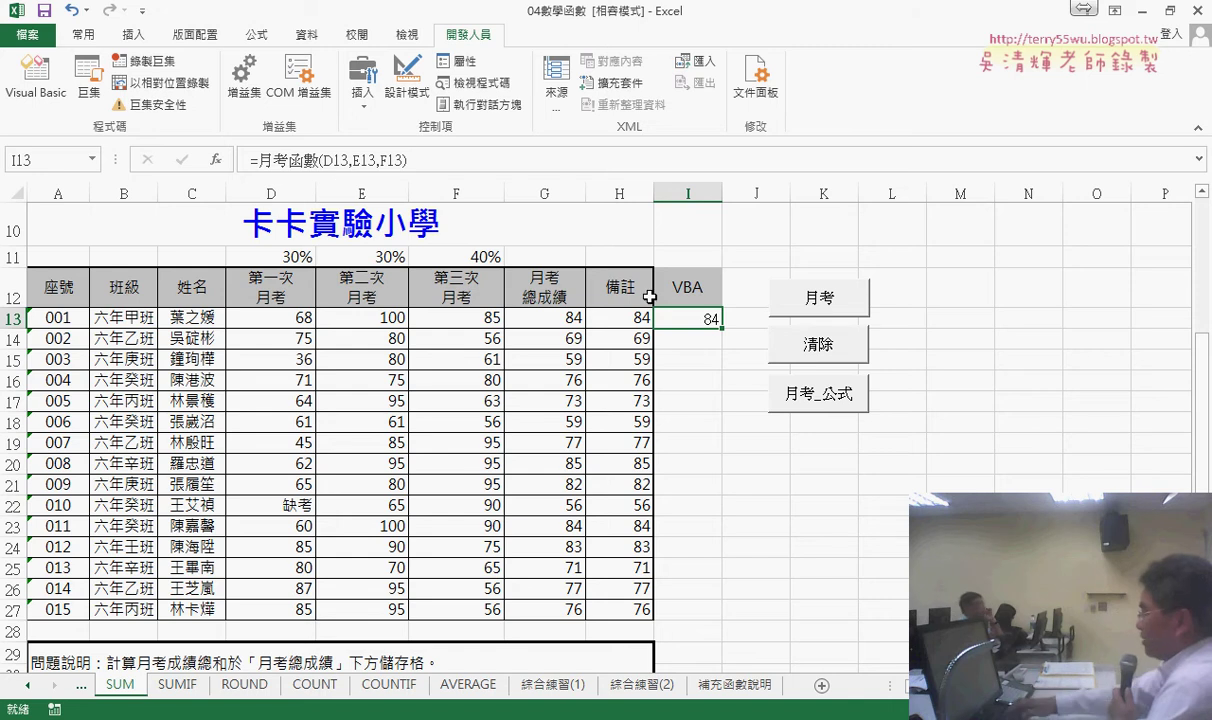
pyautogui.press('Delete')
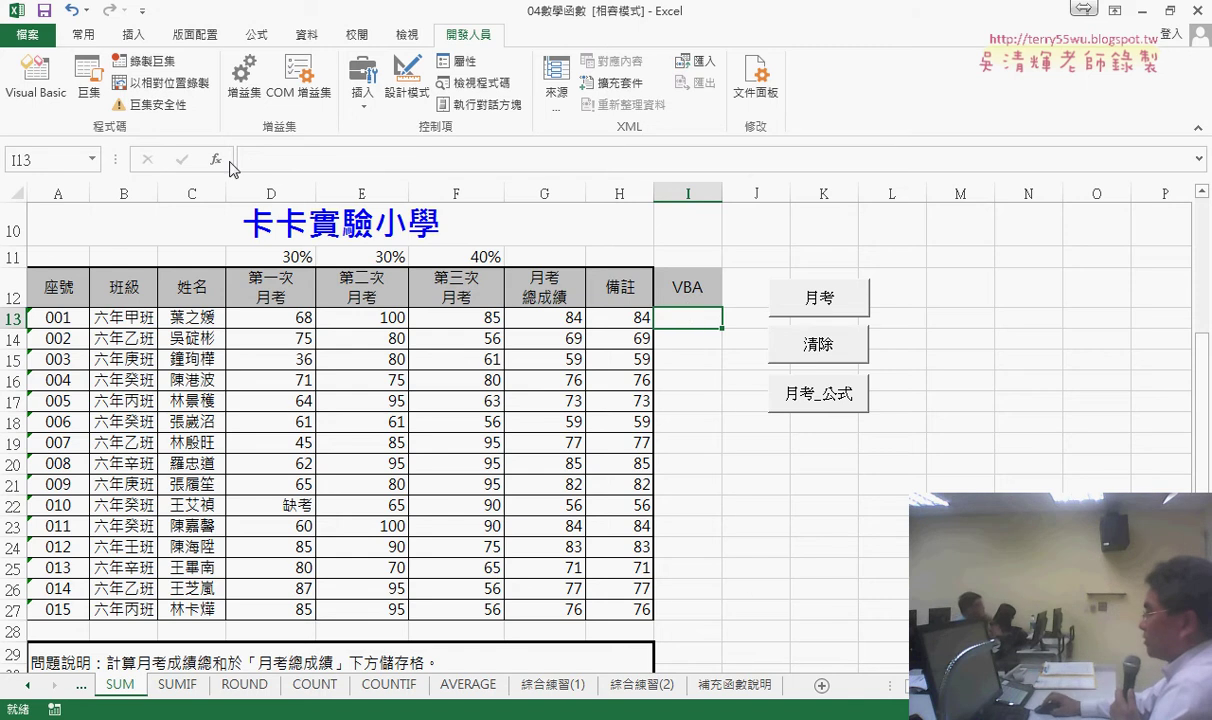
pyautogui.click(215, 160)
pyautogui.press('Down')
# Step: Enter =月考函數範圍(D13:F13) in I13 and fill it down to I27
pyautogui.press('Return')
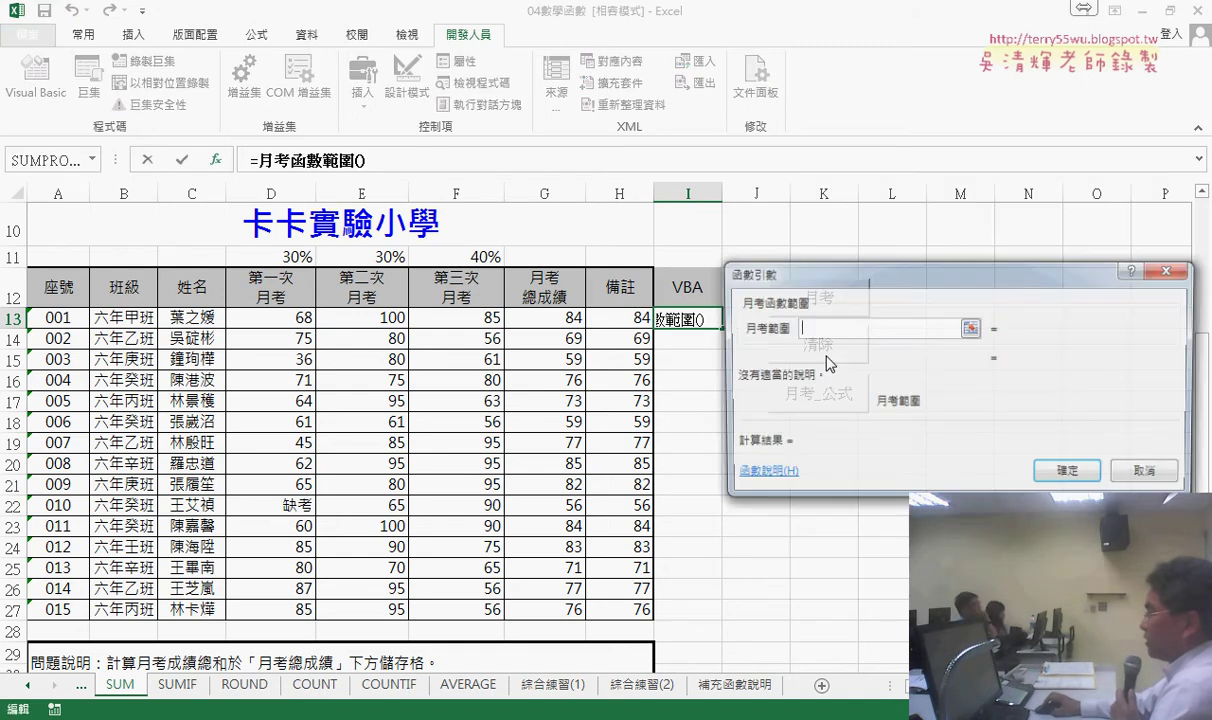
pyautogui.moveTo(272, 318); pyautogui.dragTo(470, 318)
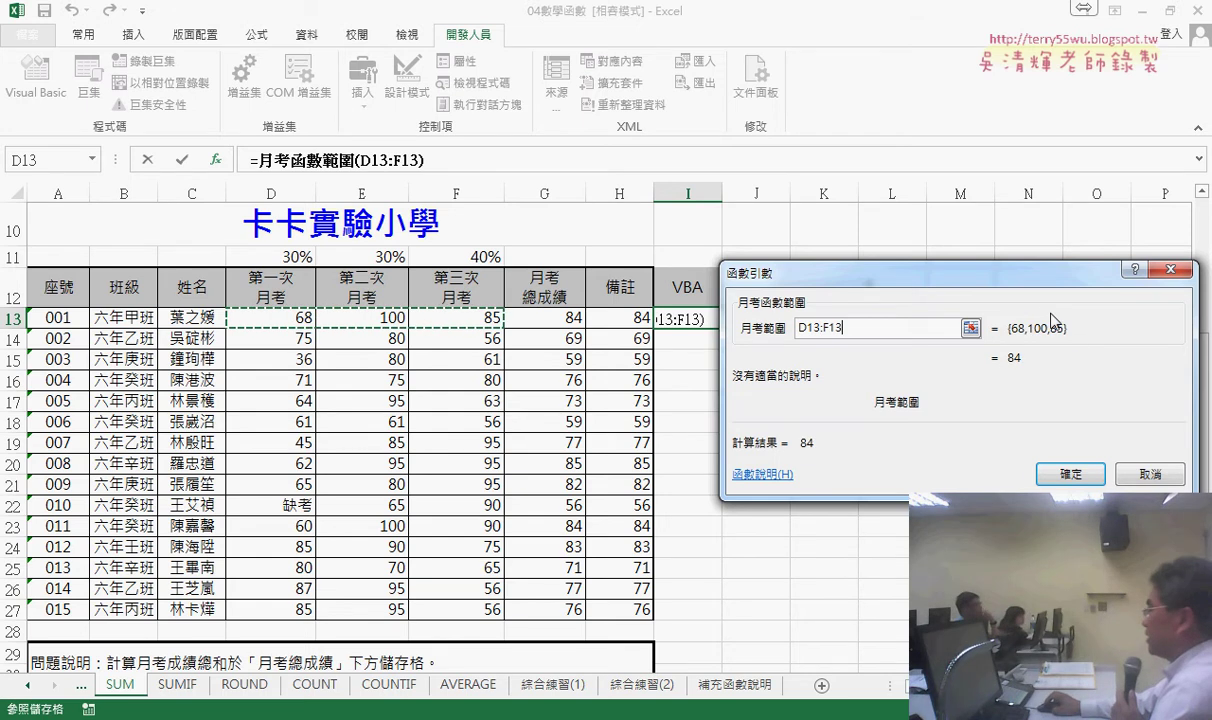
pyautogui.click(1045, 472)
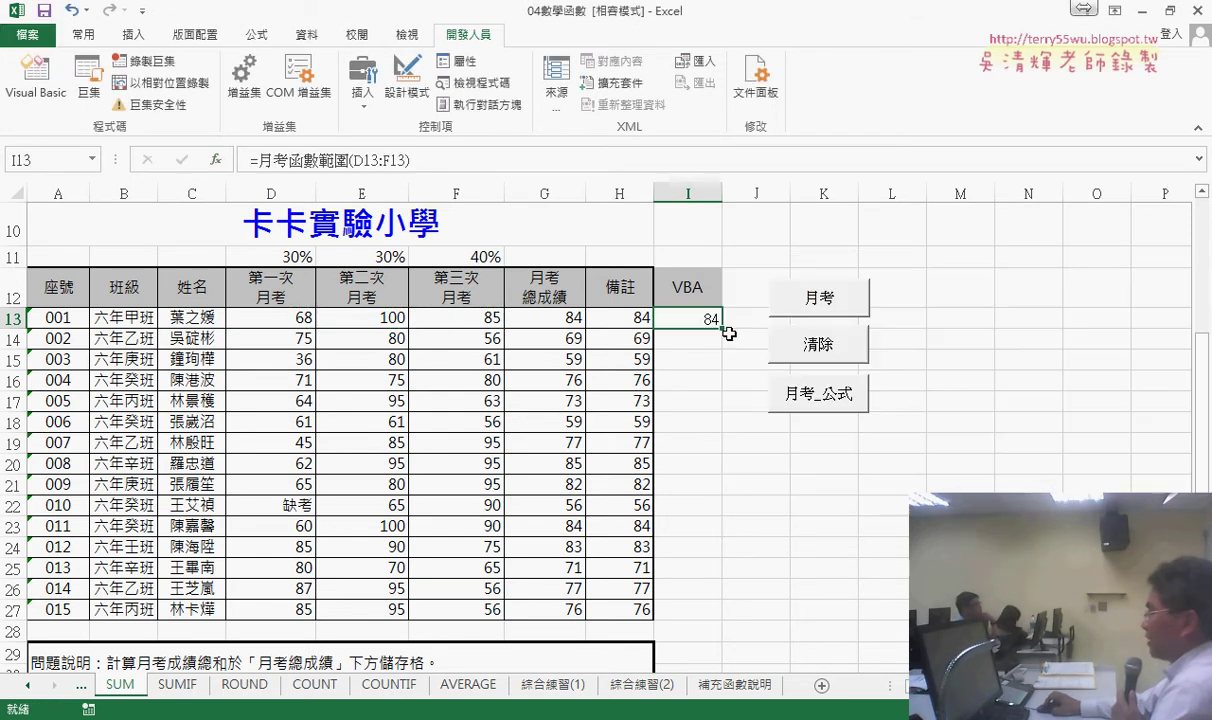
pyautogui.moveTo(729, 333); pyautogui.dragTo(725, 610)
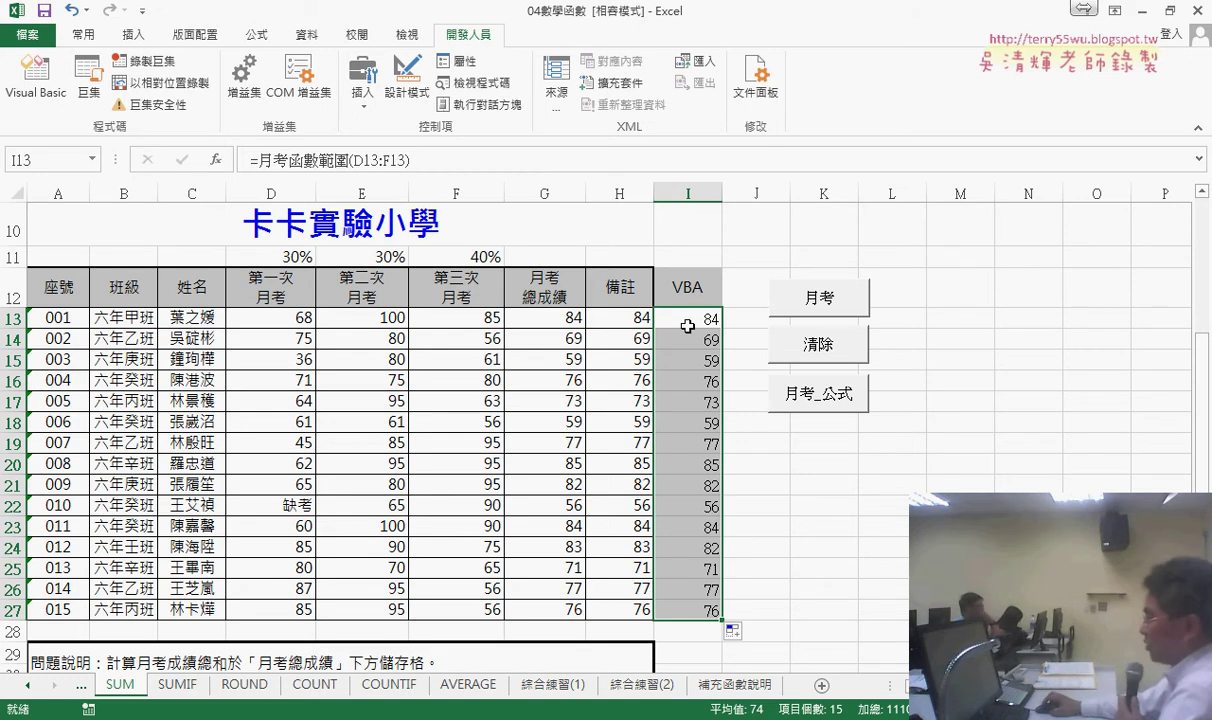
pyautogui.click(179, 686)
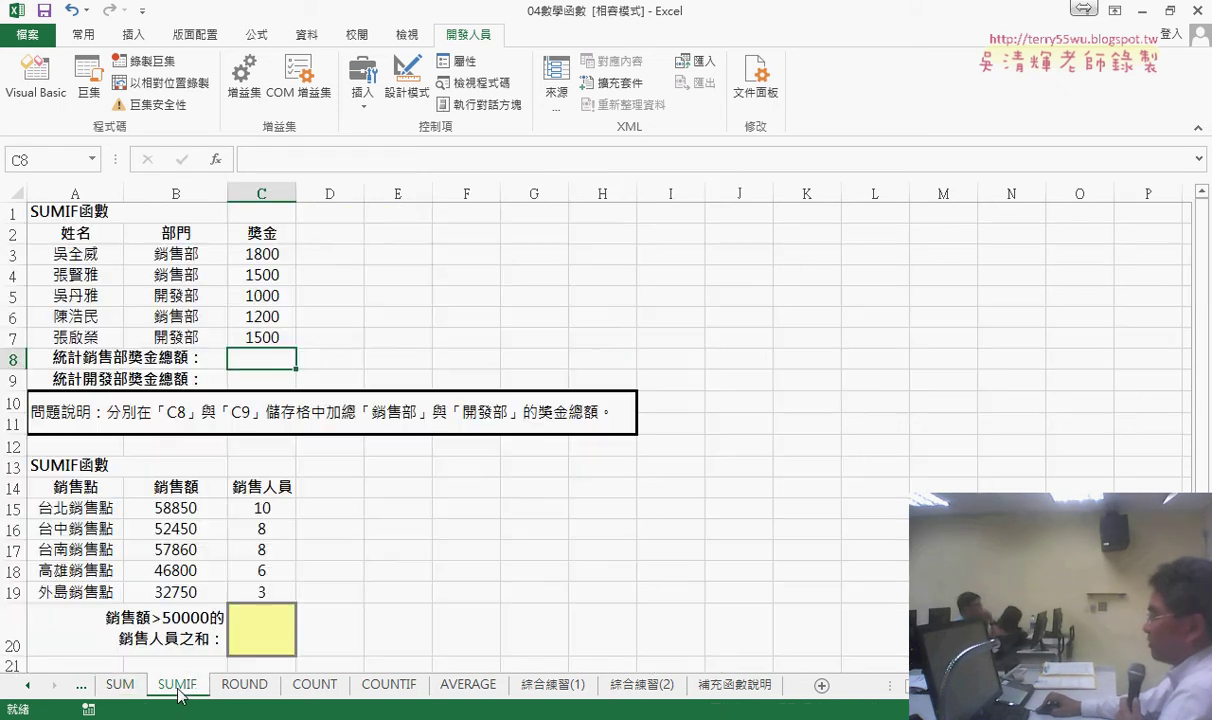
pyautogui.click(179, 358)
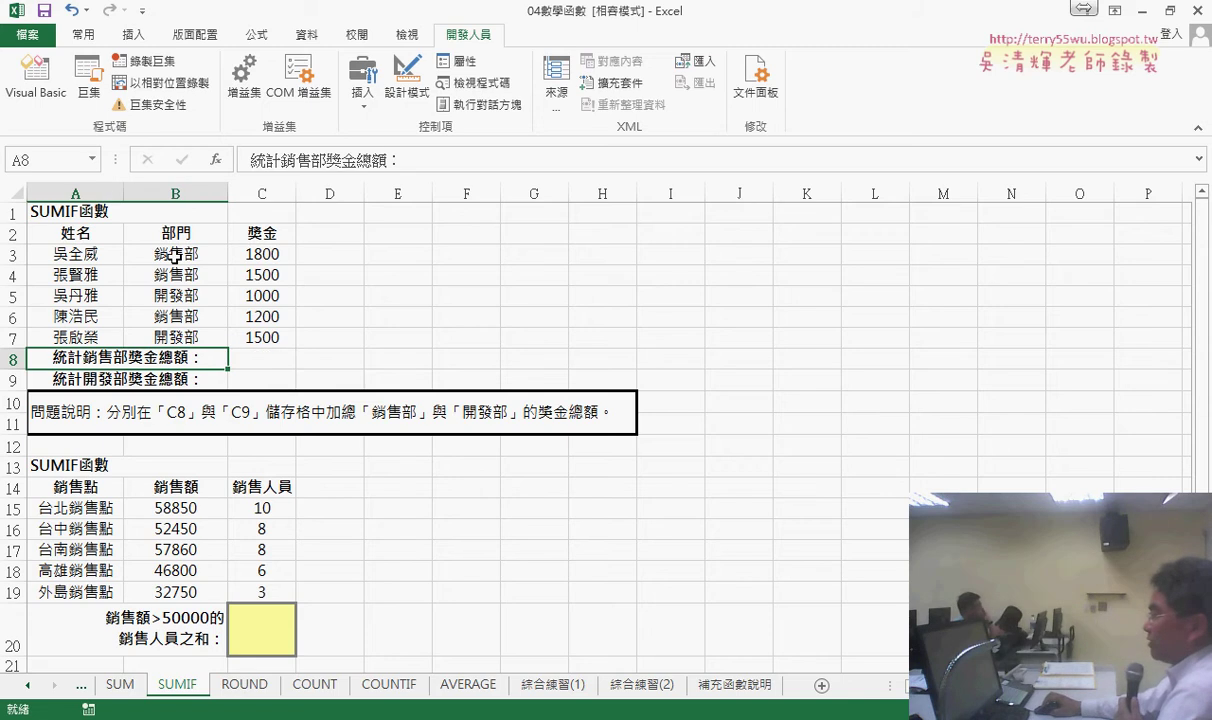
pyautogui.moveTo(105, 254); pyautogui.dragTo(268, 337)
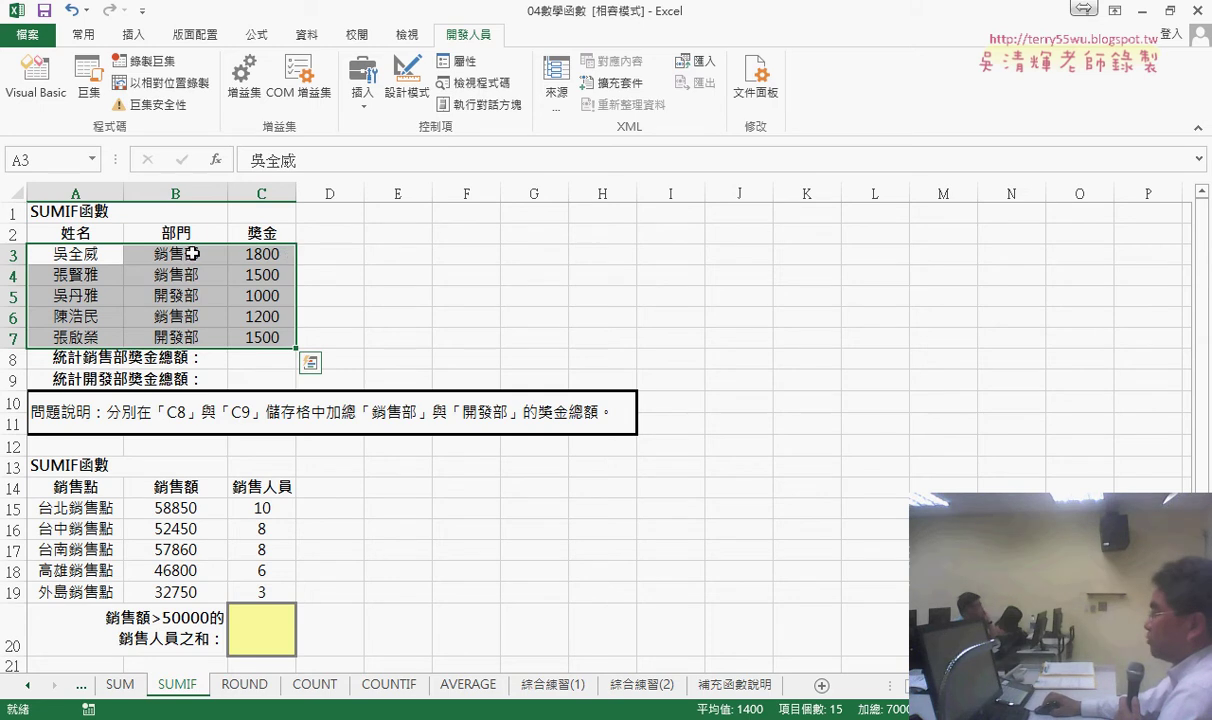
pyautogui.moveTo(192, 254); pyautogui.dragTo(262, 254)
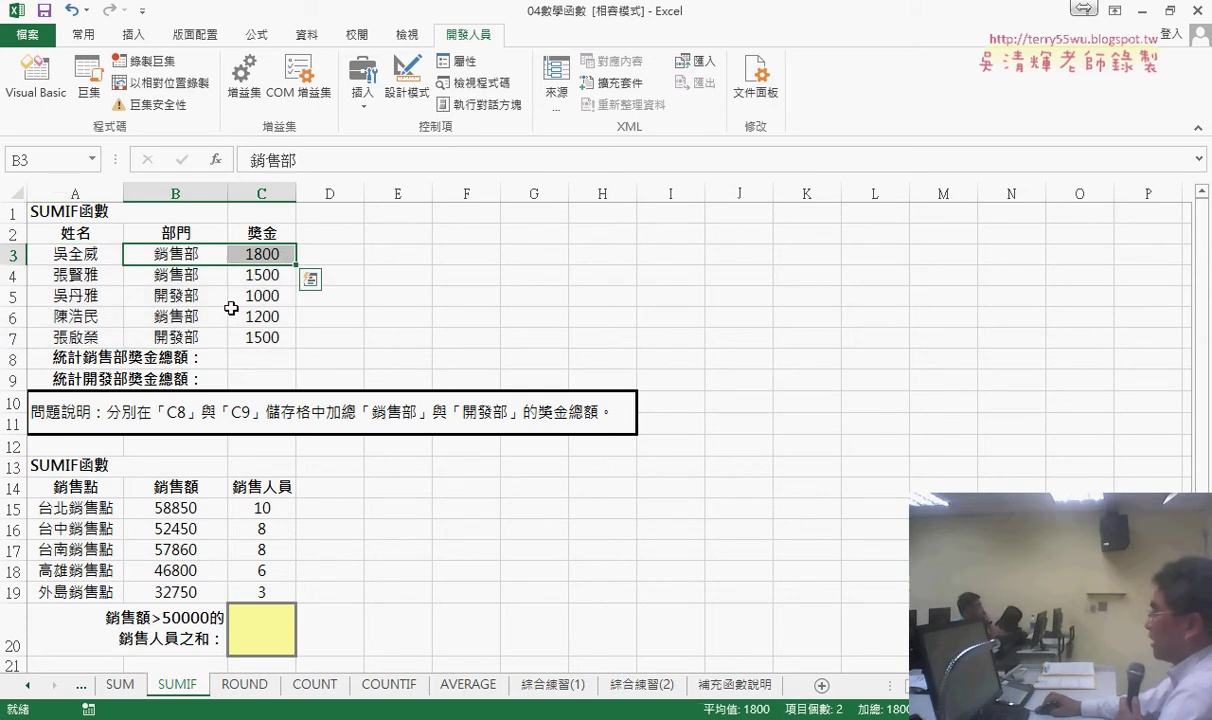
pyautogui.click(170, 296)
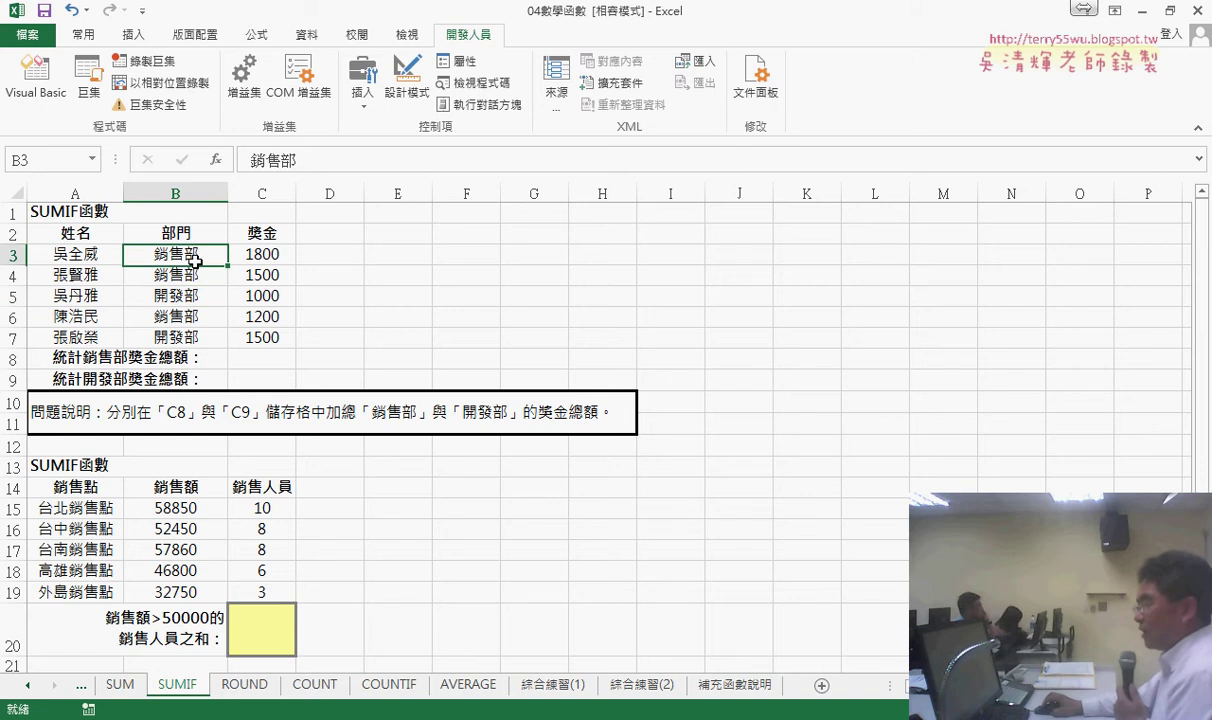
pyautogui.moveTo(195, 256)
pyautogui.mouseDown()
pyautogui.moveTo(195, 275)
pyautogui.moveTo(258, 272)
pyautogui.mouseUp()
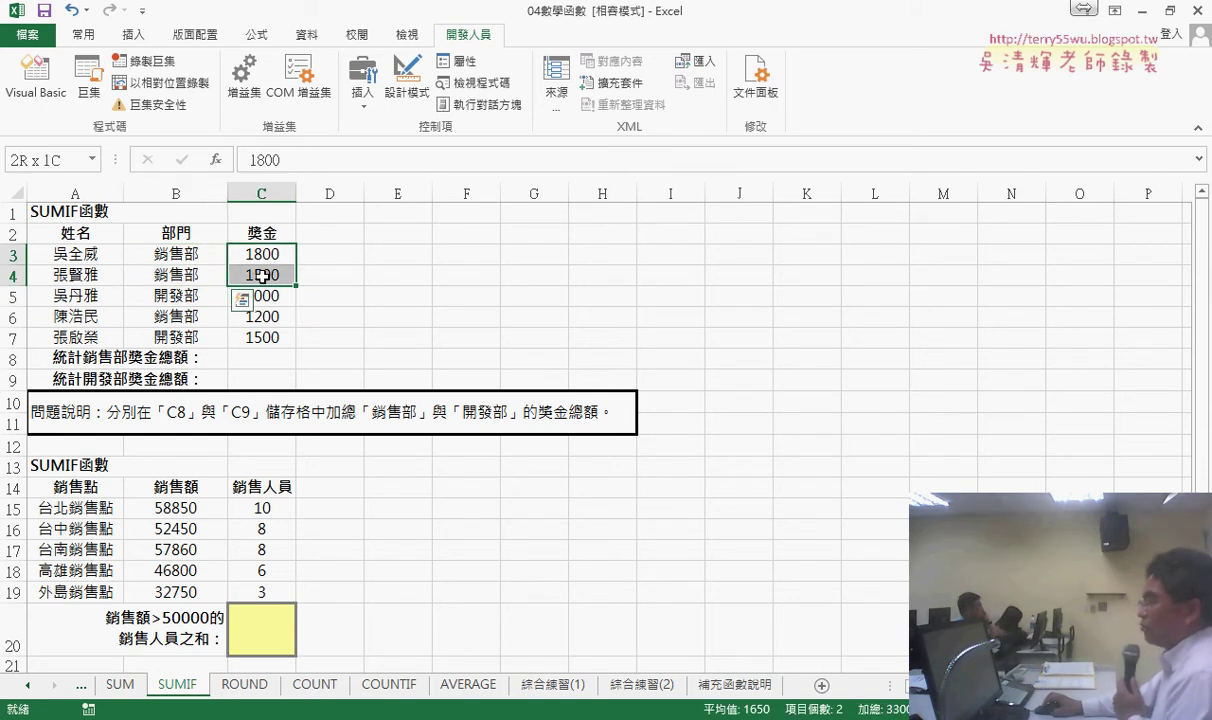
pyautogui.click(193, 318)
pyautogui.click(258, 316)
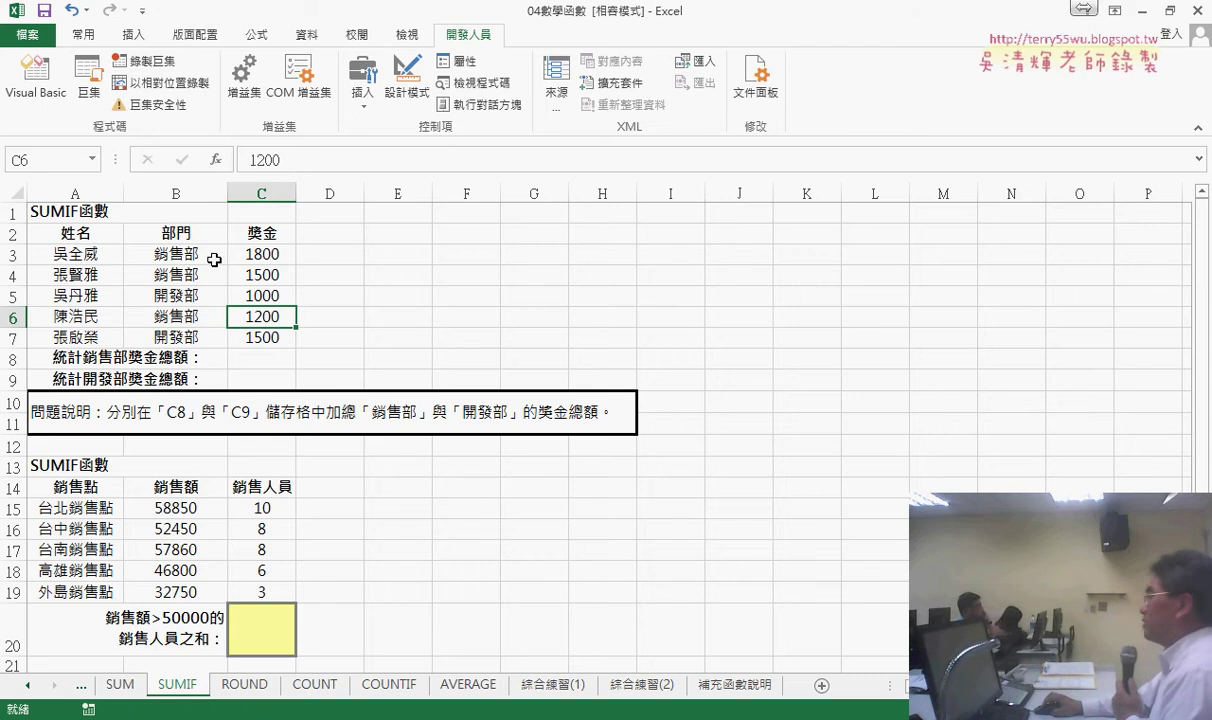
pyautogui.moveTo(197, 252); pyautogui.dragTo(195, 316)
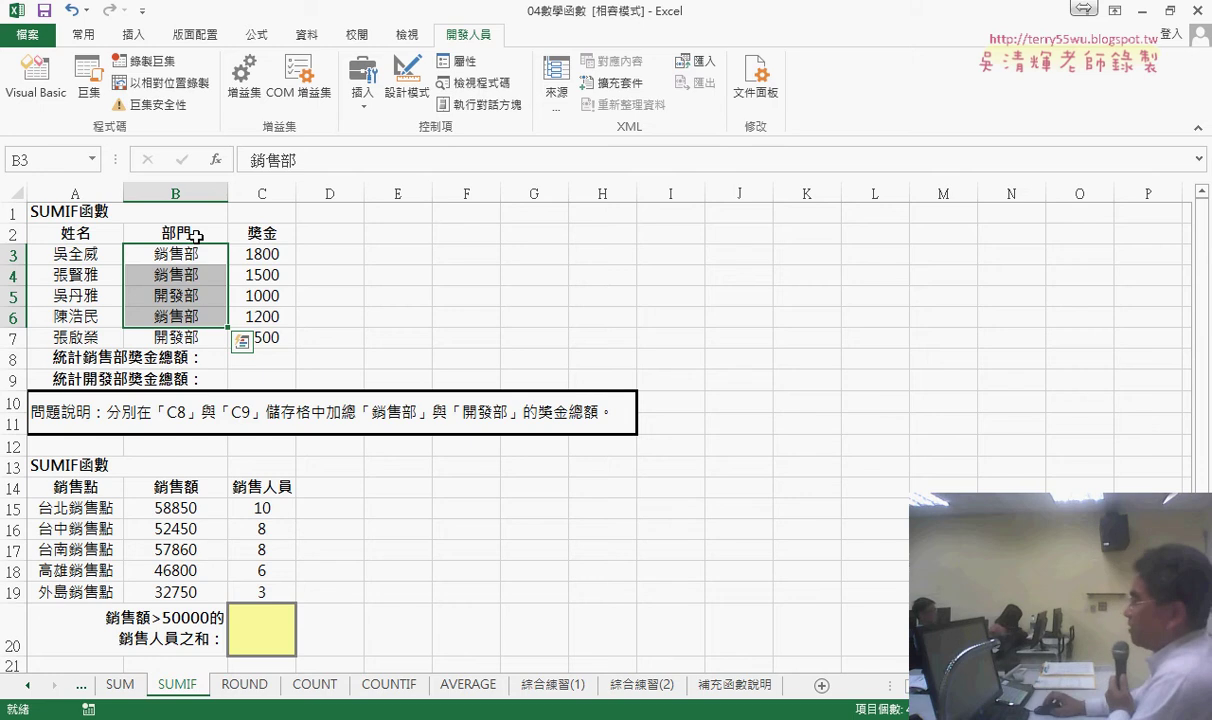
pyautogui.click(262, 356)
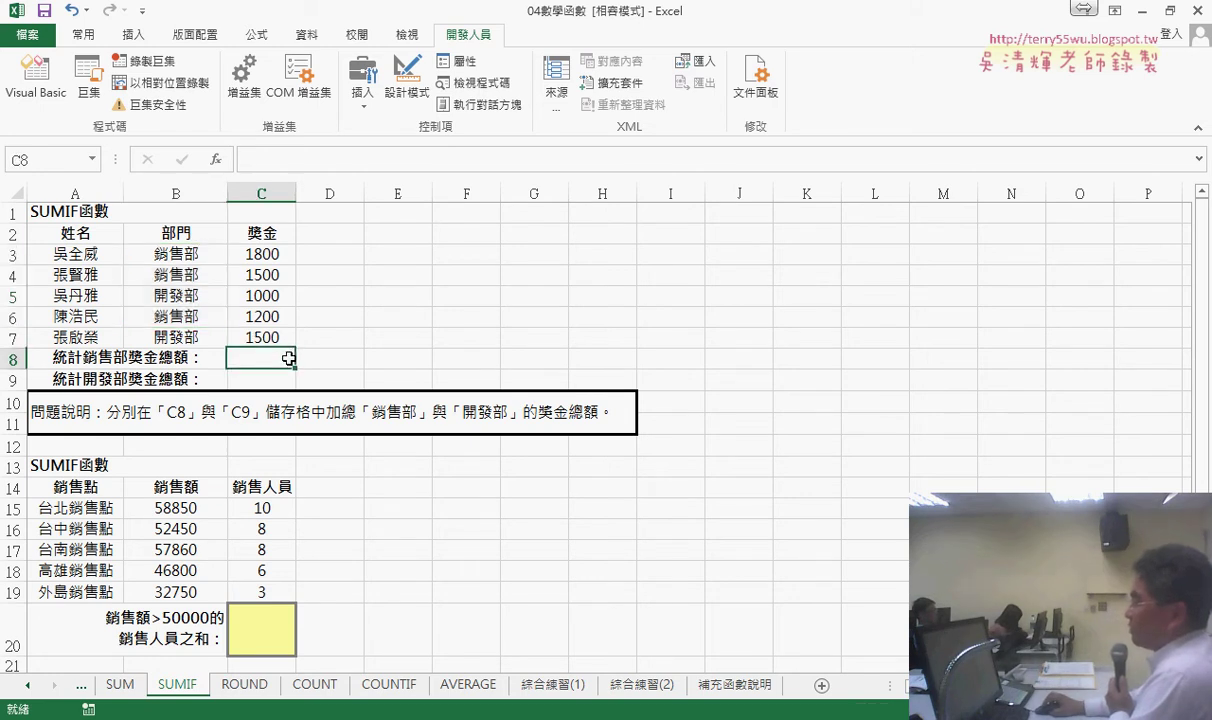
# Step: Insert the SUMIF function into C8 from the 數學與三角函數 (Math & Trig) category
pyautogui.click(215, 159)
pyautogui.click(889, 288)
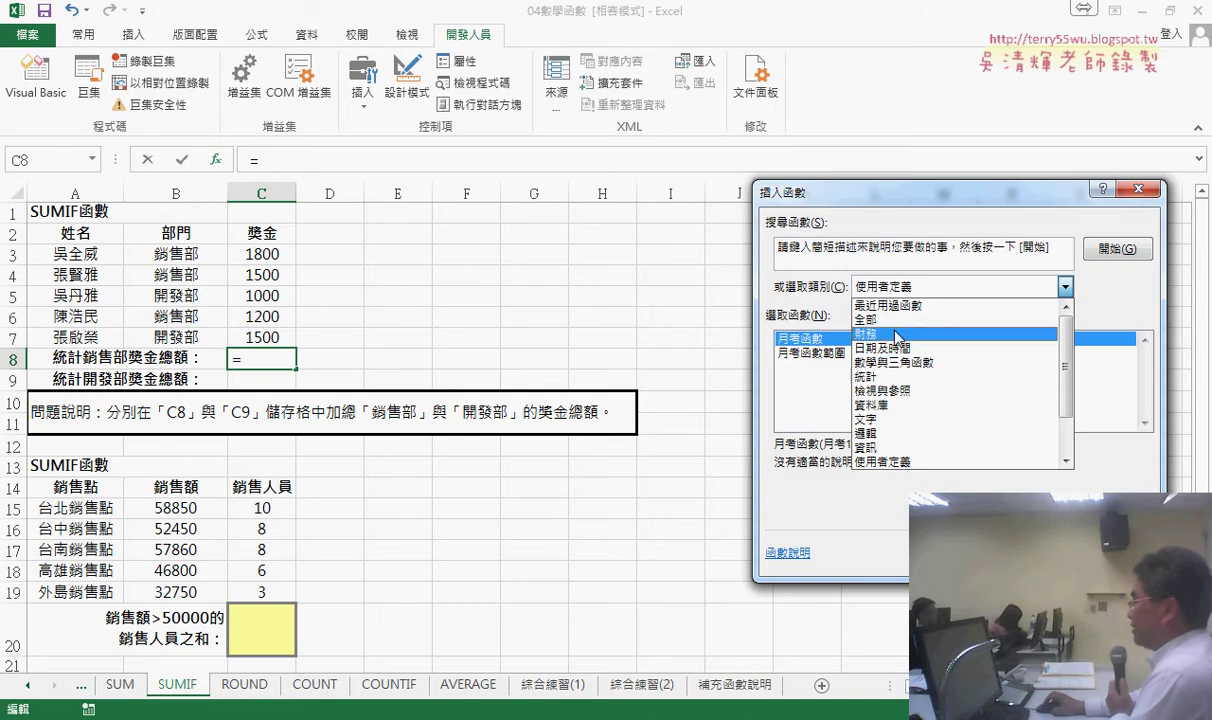
pyautogui.click(897, 362)
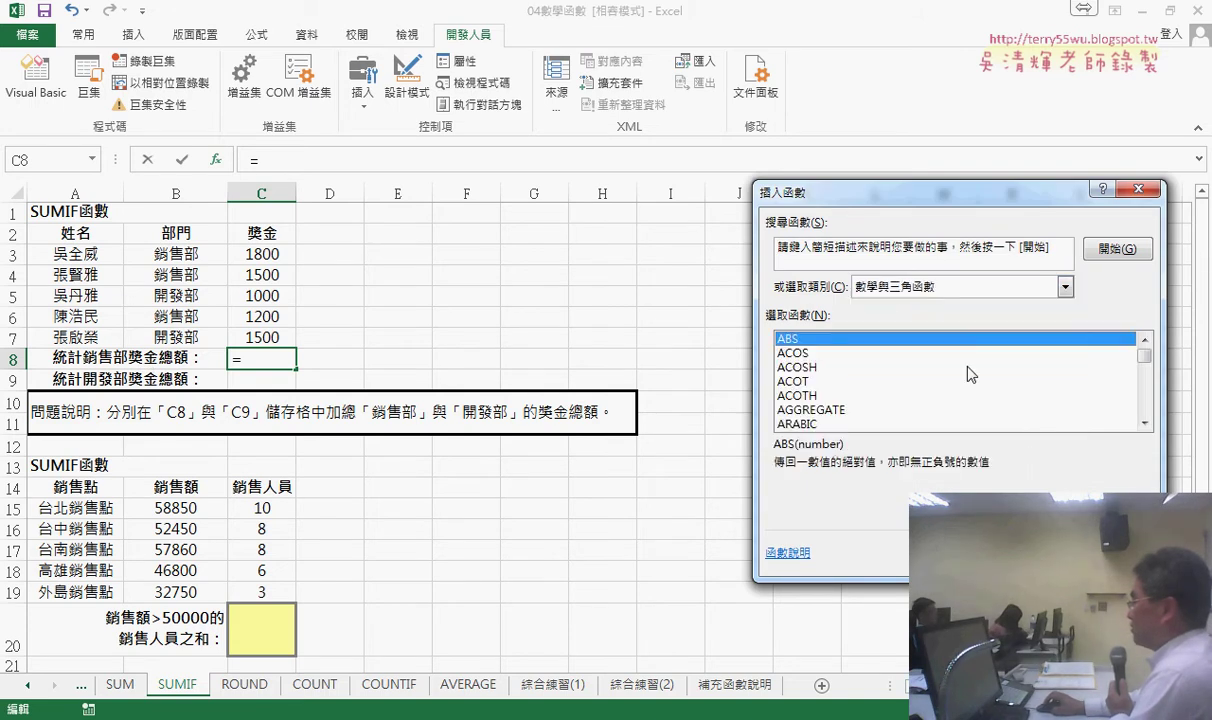
pyautogui.moveTo(1145, 352); pyautogui.dragTo(1149, 410)
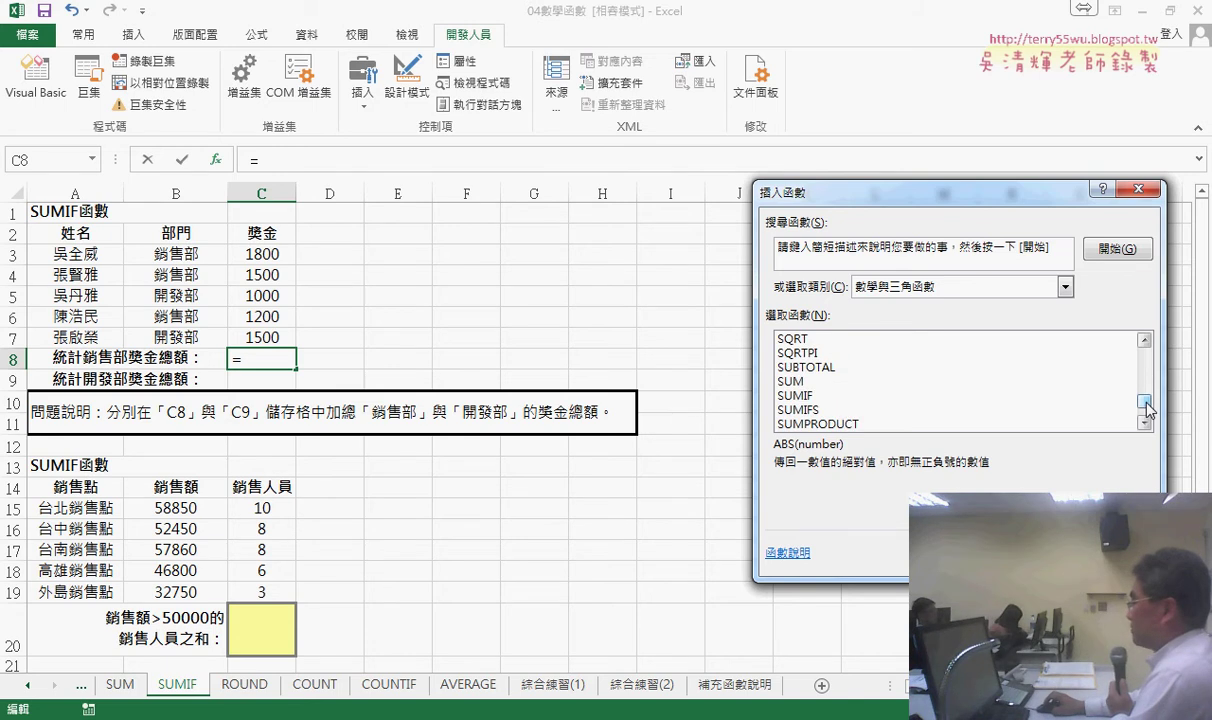
pyautogui.click(796, 397)
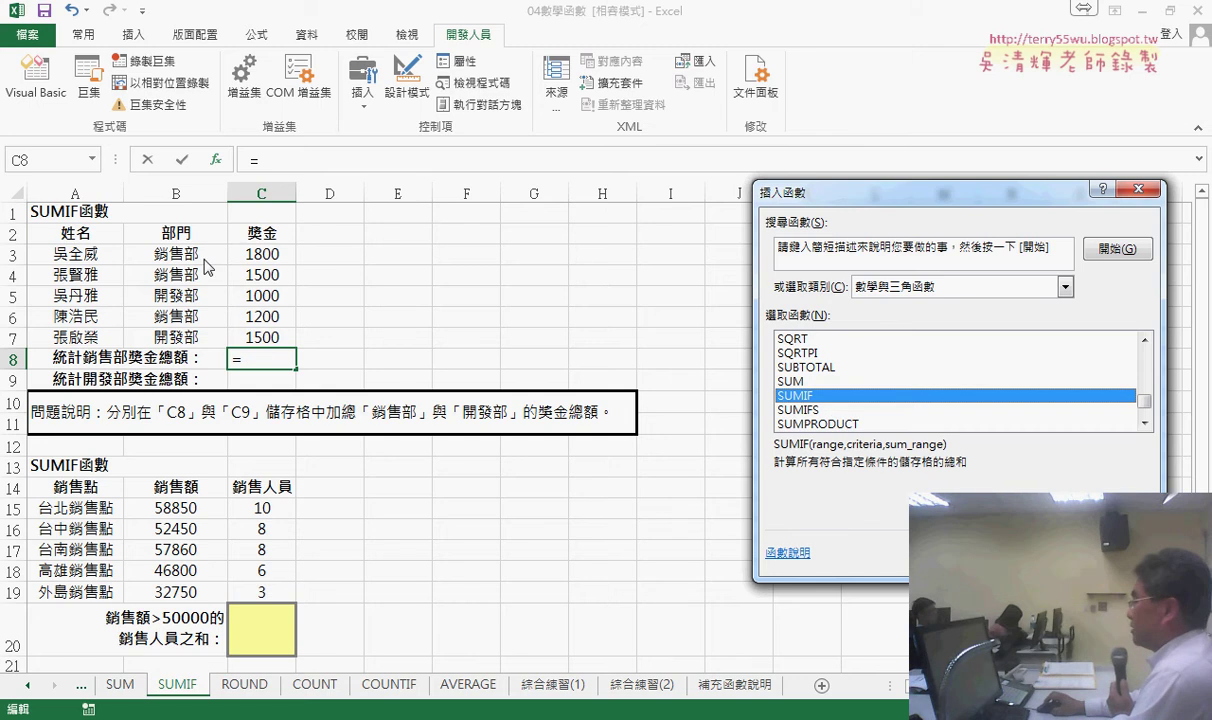
pyautogui.press('Return')
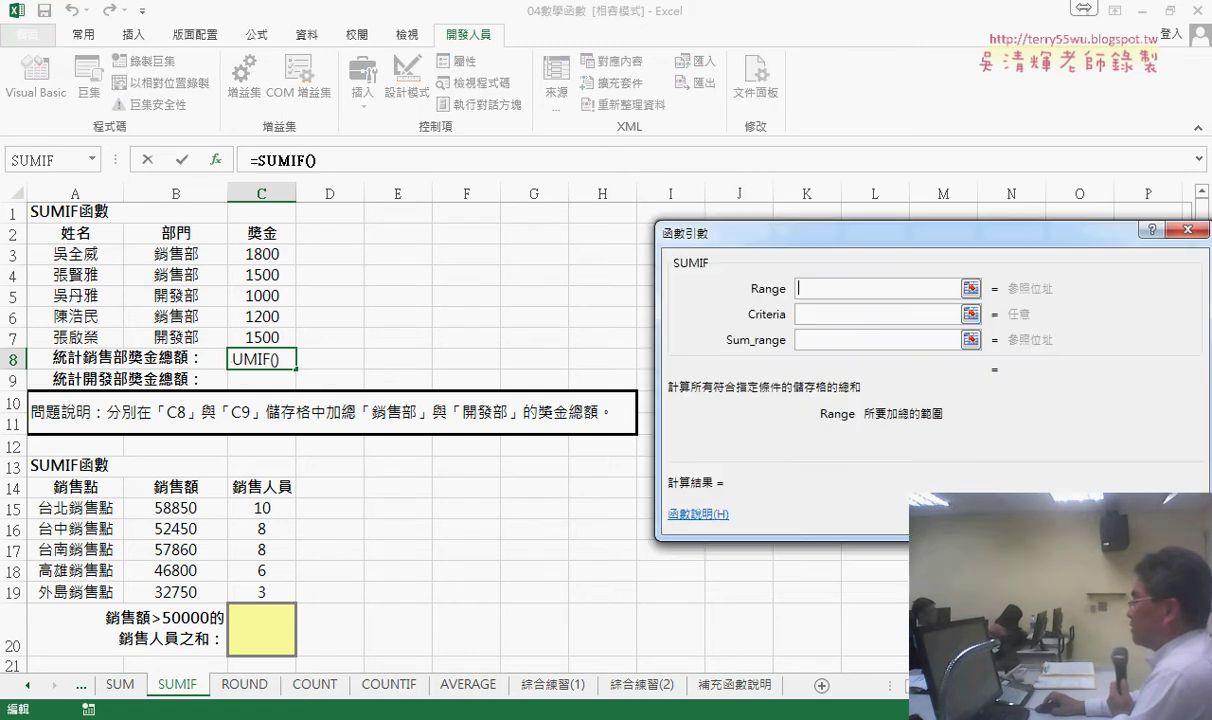
pyautogui.moveTo(779, 244); pyautogui.dragTo(508, 235)
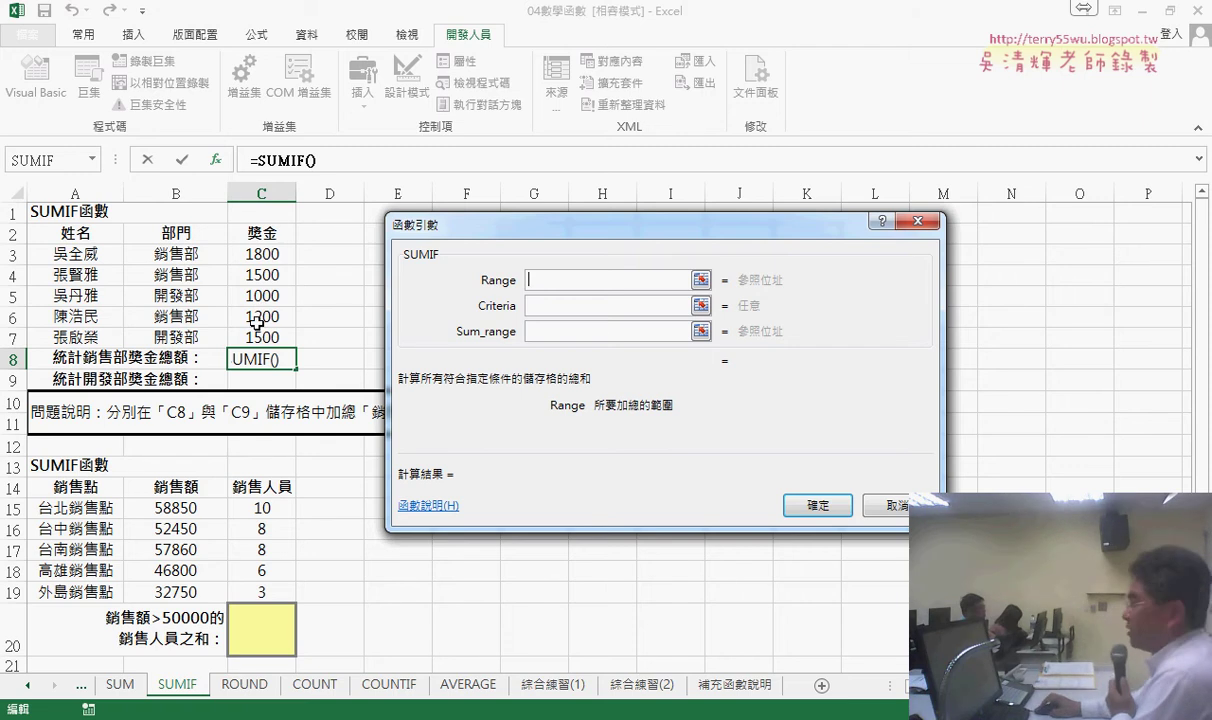
# Step: Give SUMIF range B3:B7, criteria B3 and sum range C3:C7, totalling 4500
pyautogui.moveTo(180, 250); pyautogui.dragTo(180, 336)
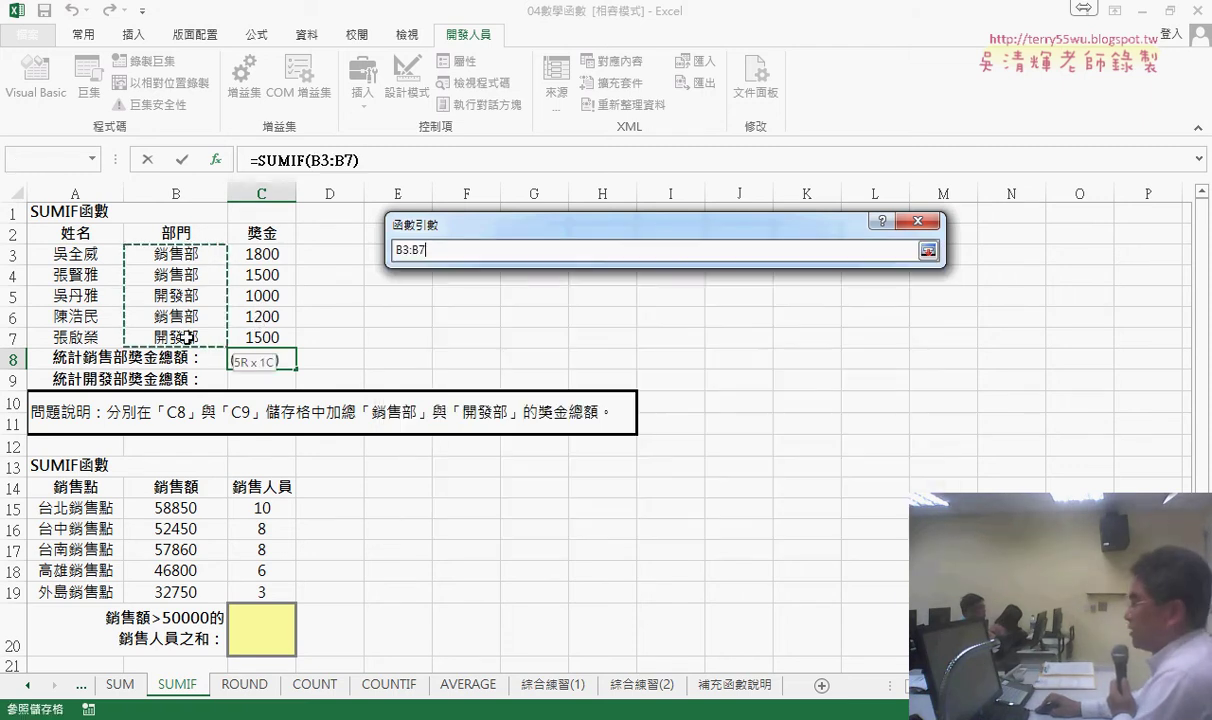
pyautogui.moveTo(567, 282); pyautogui.dragTo(510, 280)
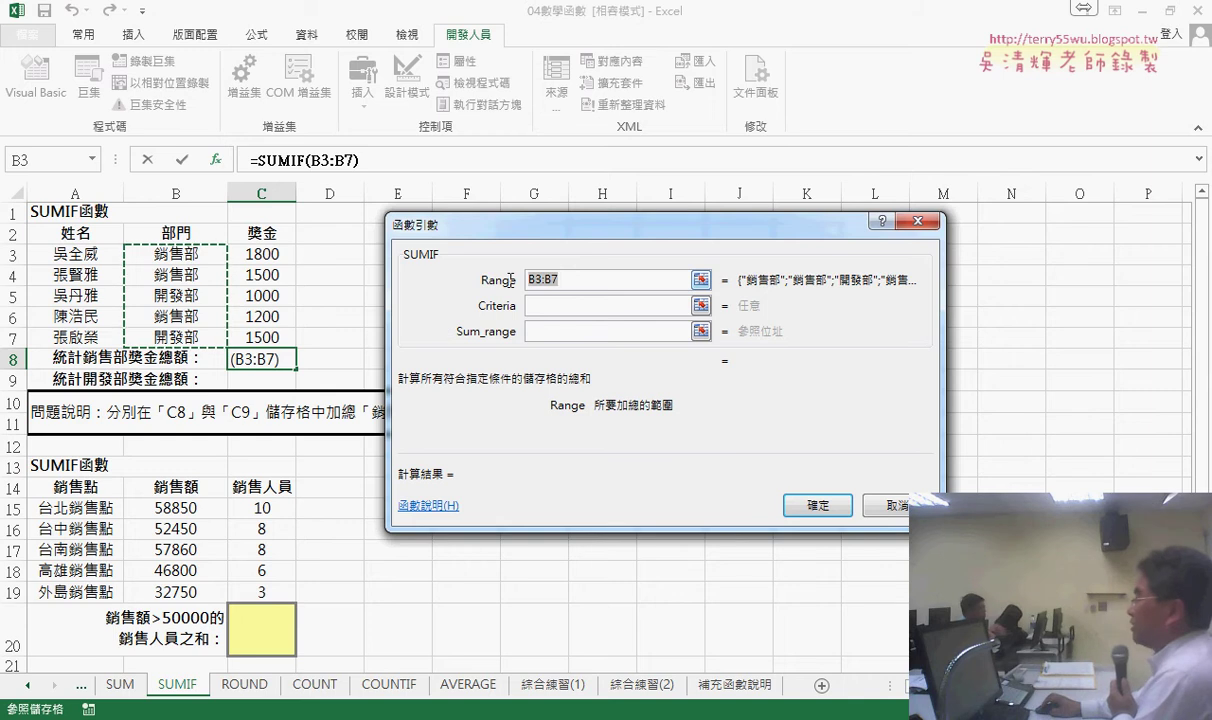
pyautogui.click(564, 307)
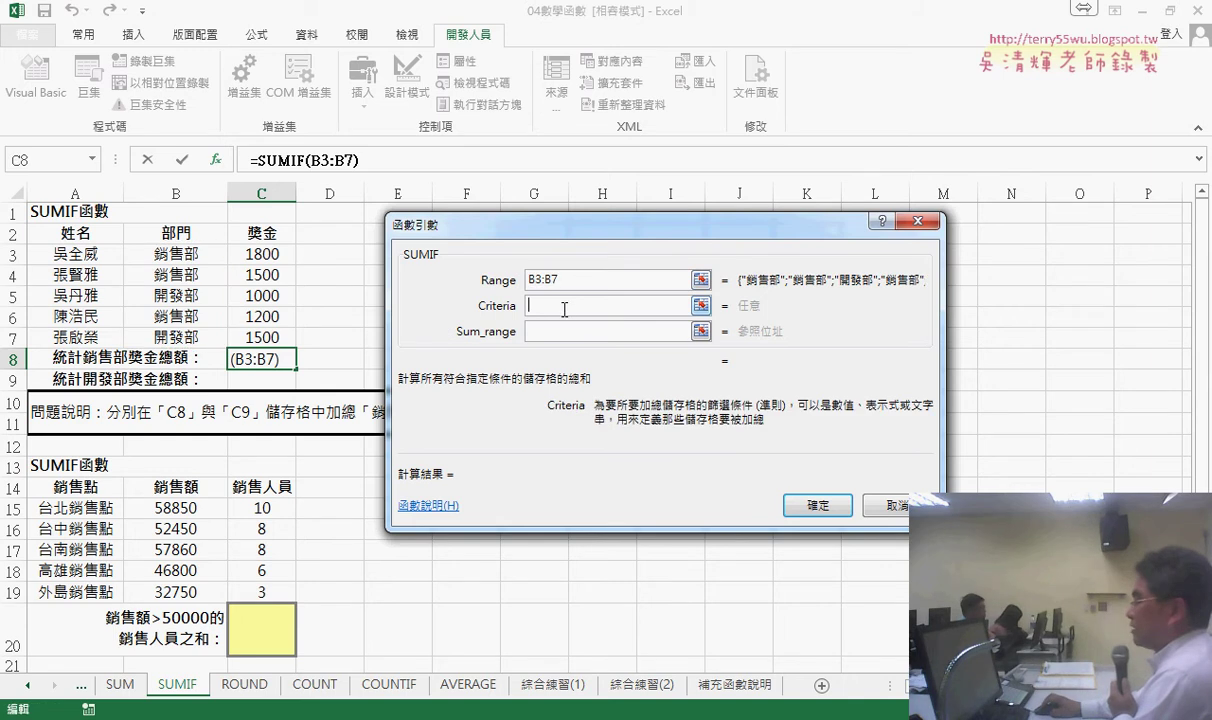
pyautogui.click(201, 255)
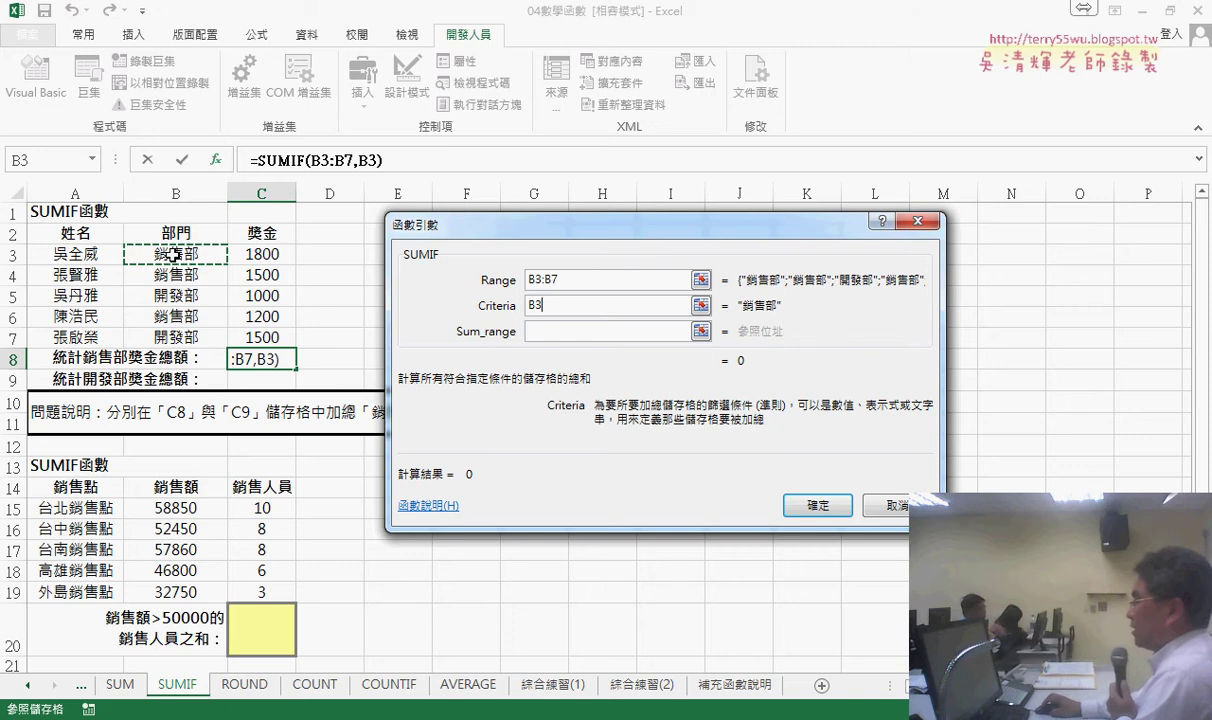
pyautogui.click(535, 331)
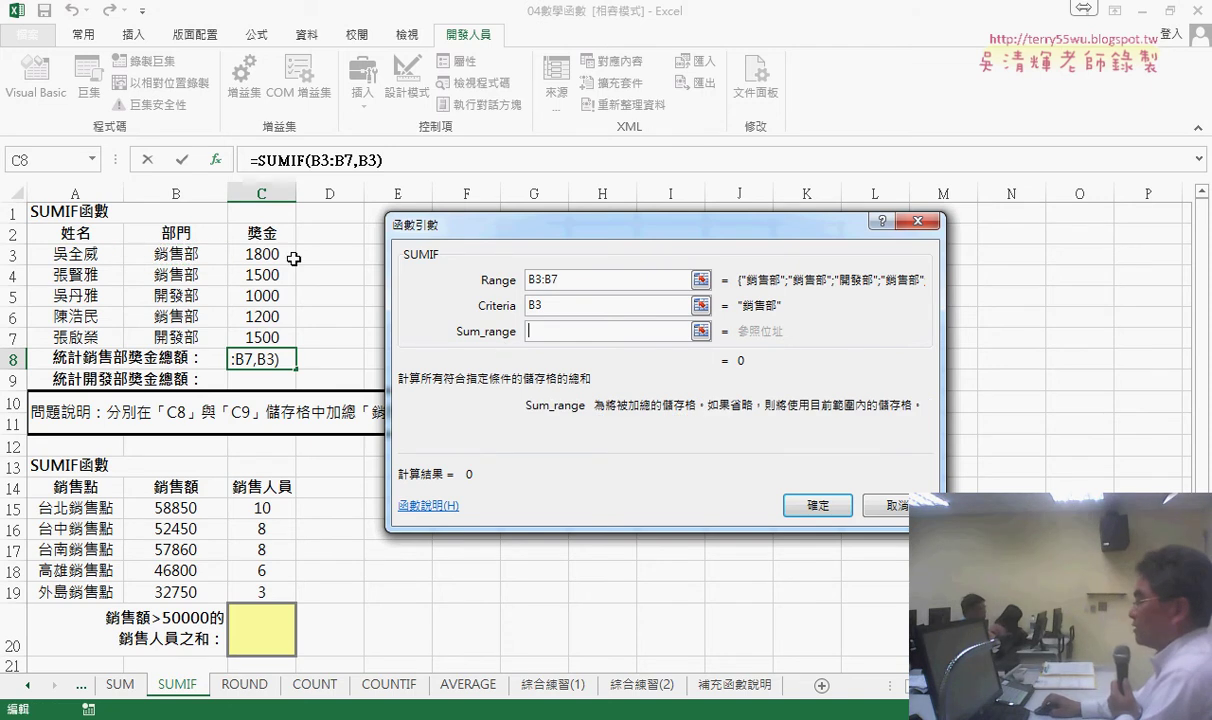
pyautogui.moveTo(293, 258); pyautogui.dragTo(290, 337)
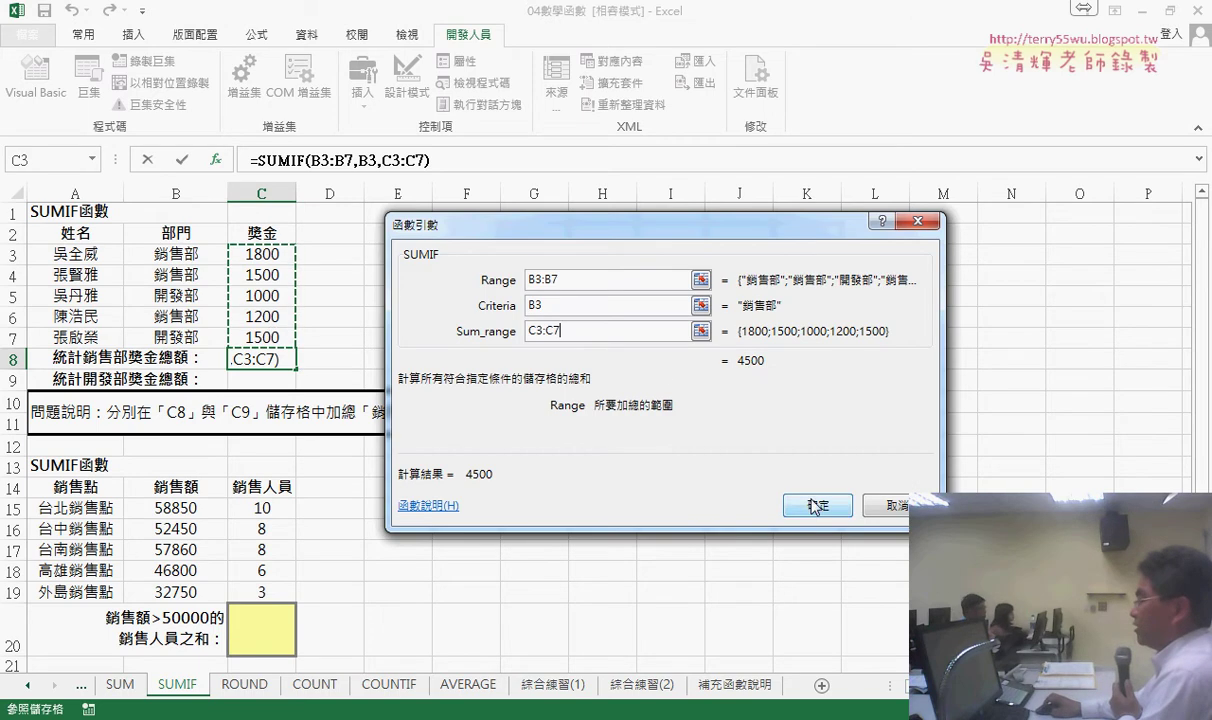
pyautogui.press('Return')
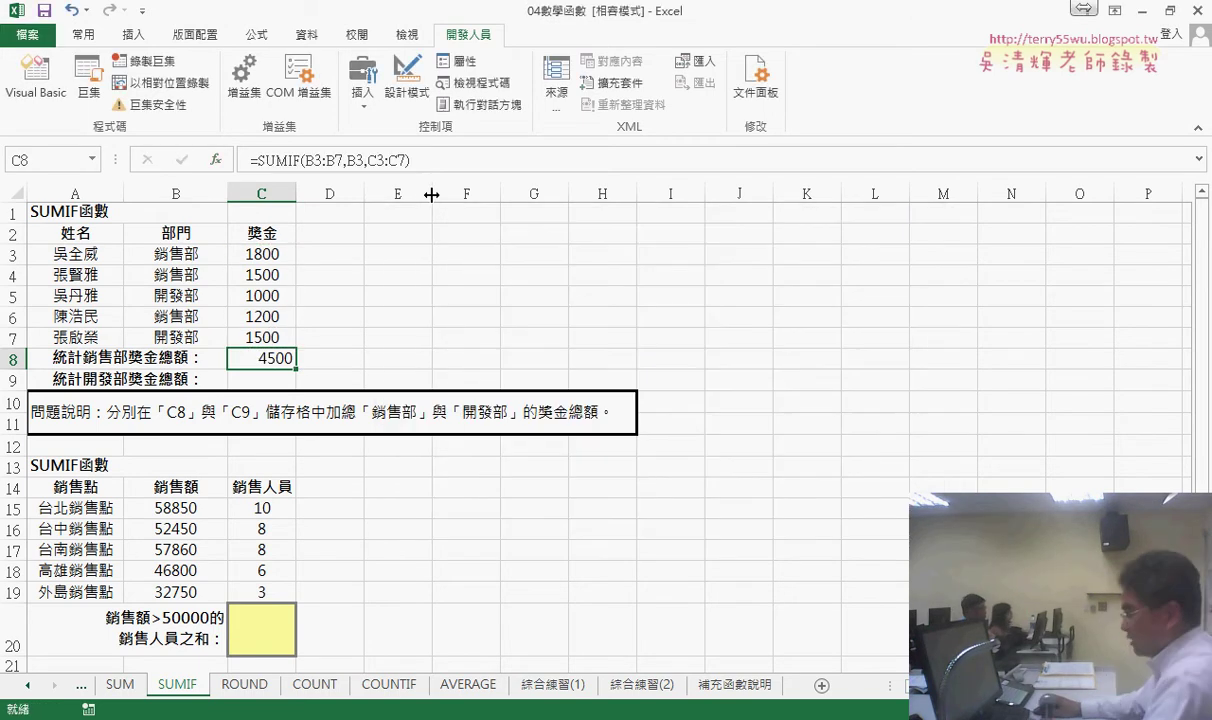
pyautogui.moveTo(410, 160); pyautogui.dragTo(170, 157)
pyautogui.hotkey('ctrl', 'c')
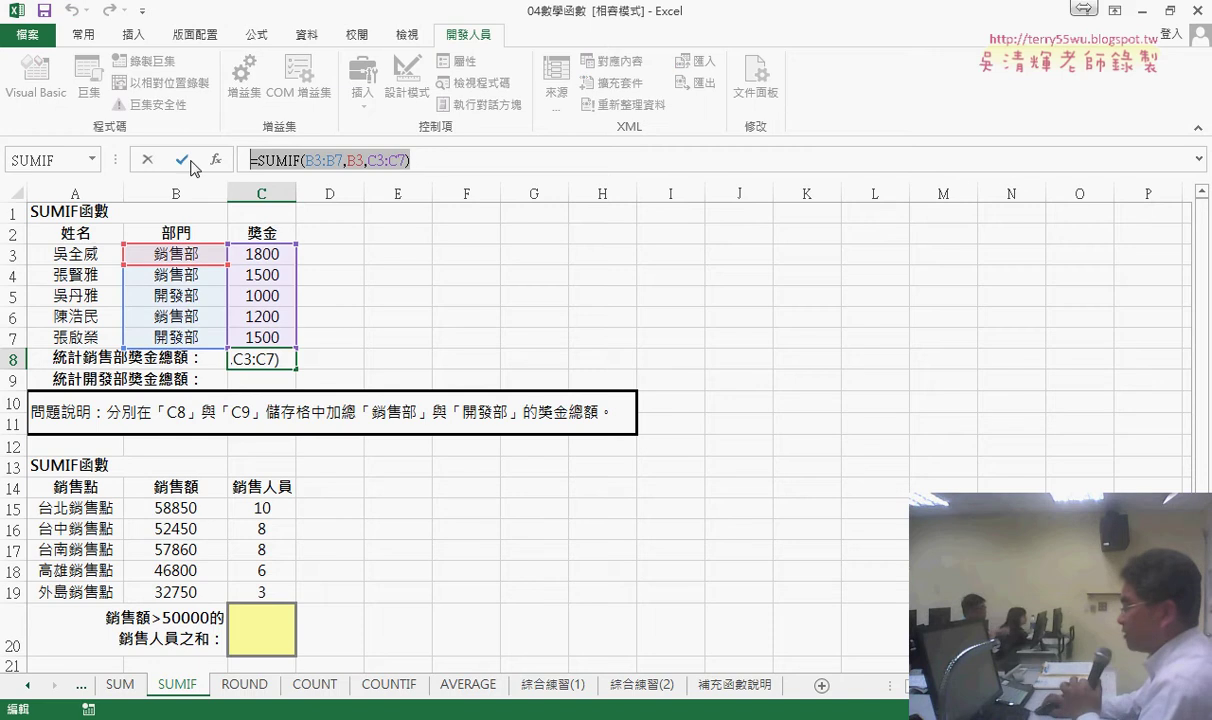
# Step: Paste C8's SUMIF into C9 with criteria changed to B5, totalling 開發部 bonuses as 2500
pyautogui.press('Escape')
pyautogui.click(280, 379)
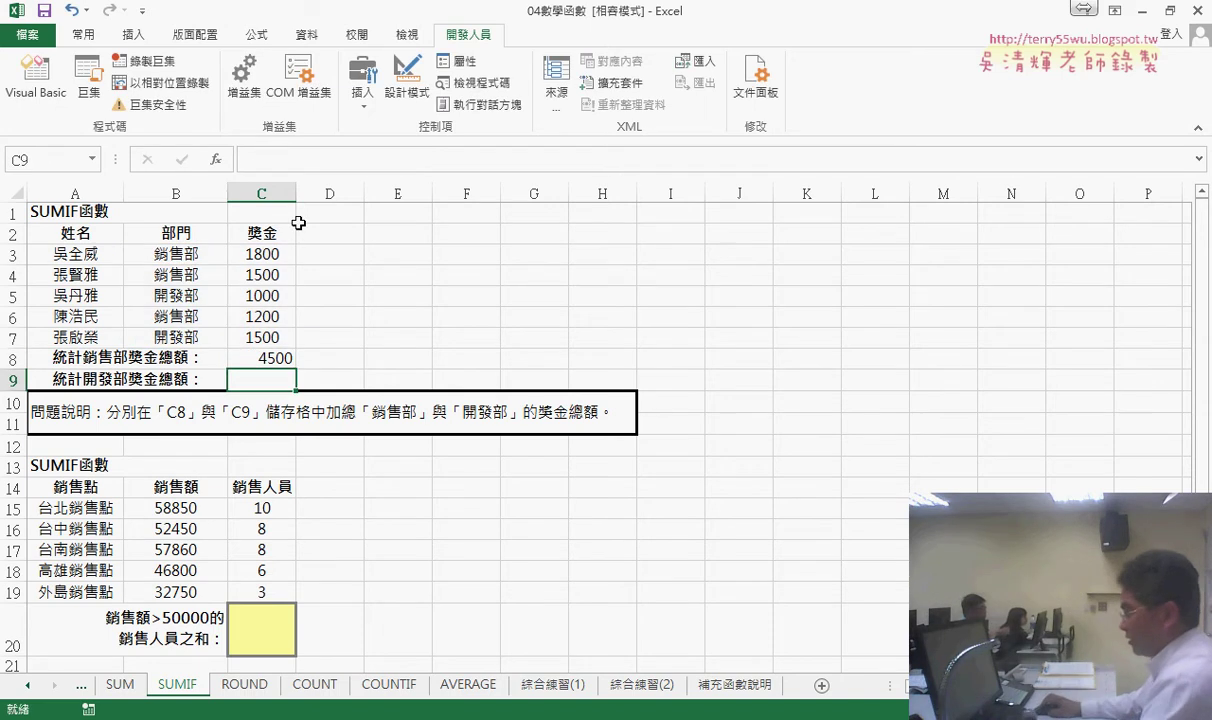
pyautogui.click(273, 158)
pyautogui.hotkey('ctrl', 'v')
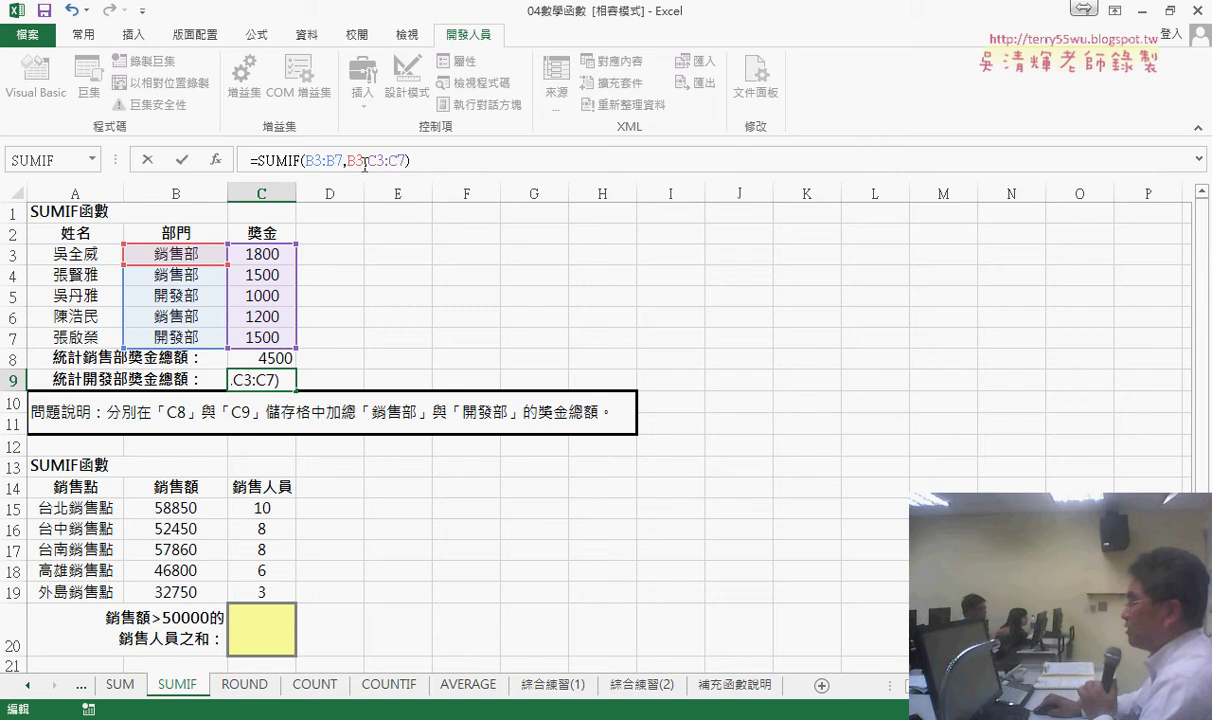
pyautogui.click(352, 163)
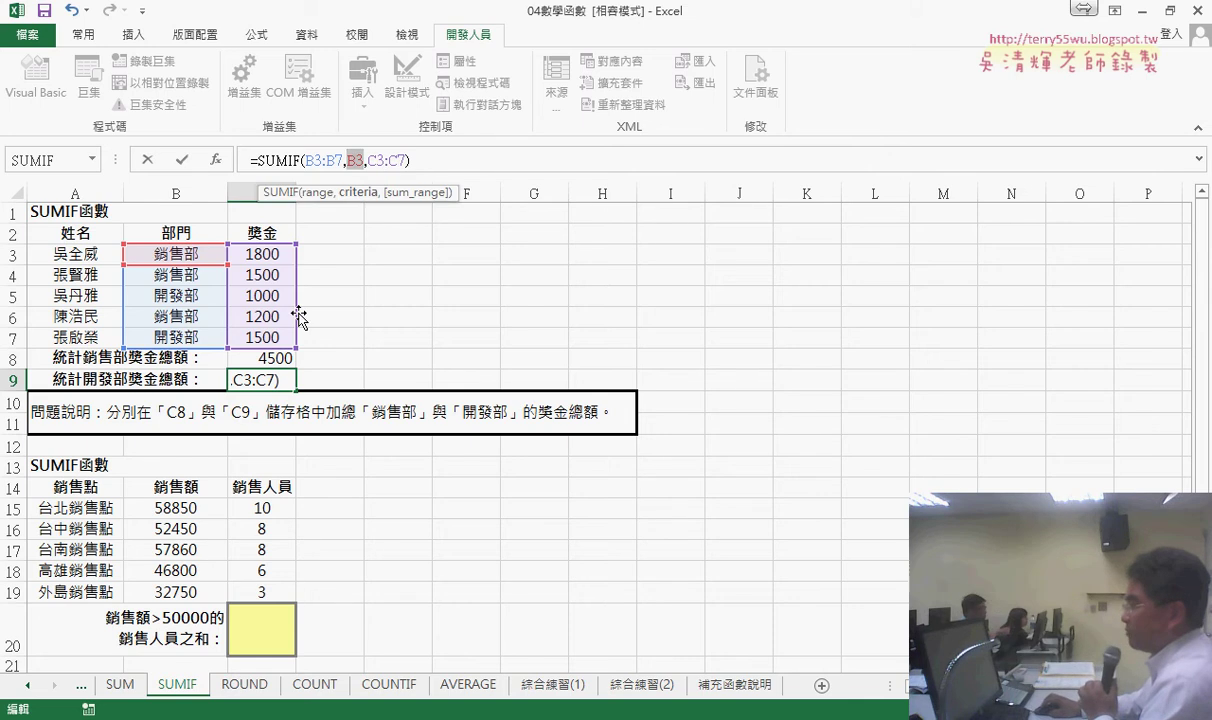
pyautogui.click(176, 295)
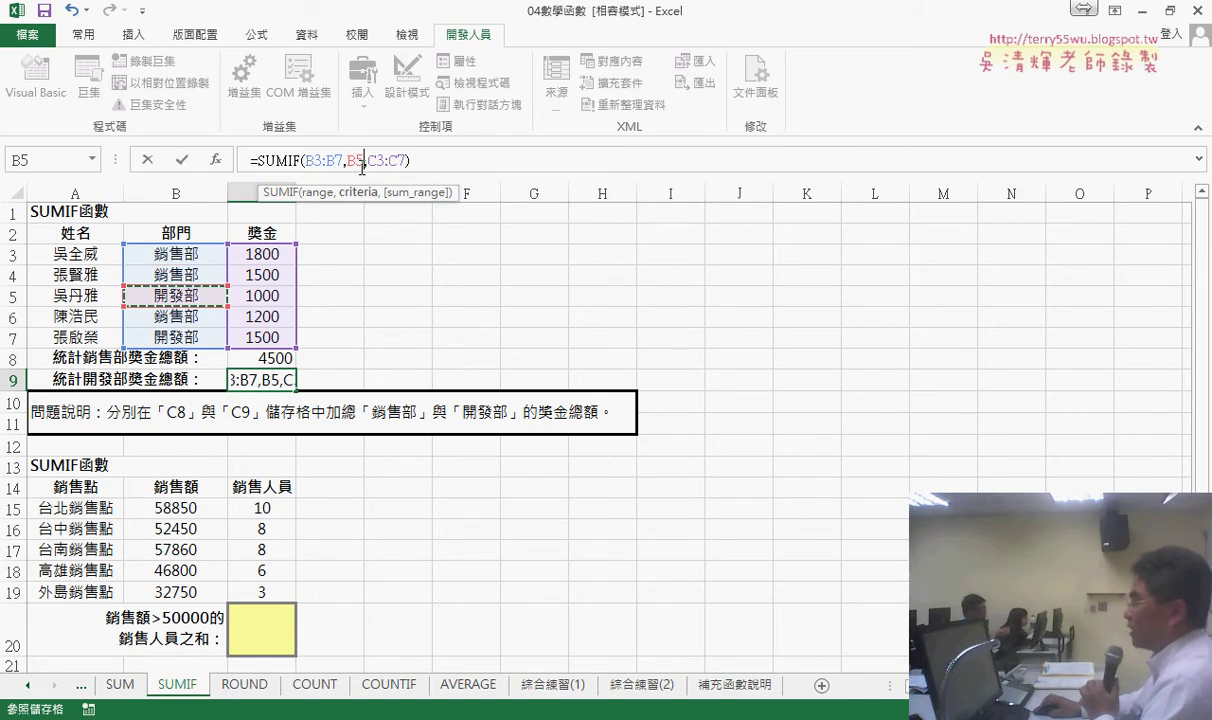
pyautogui.click(183, 161)
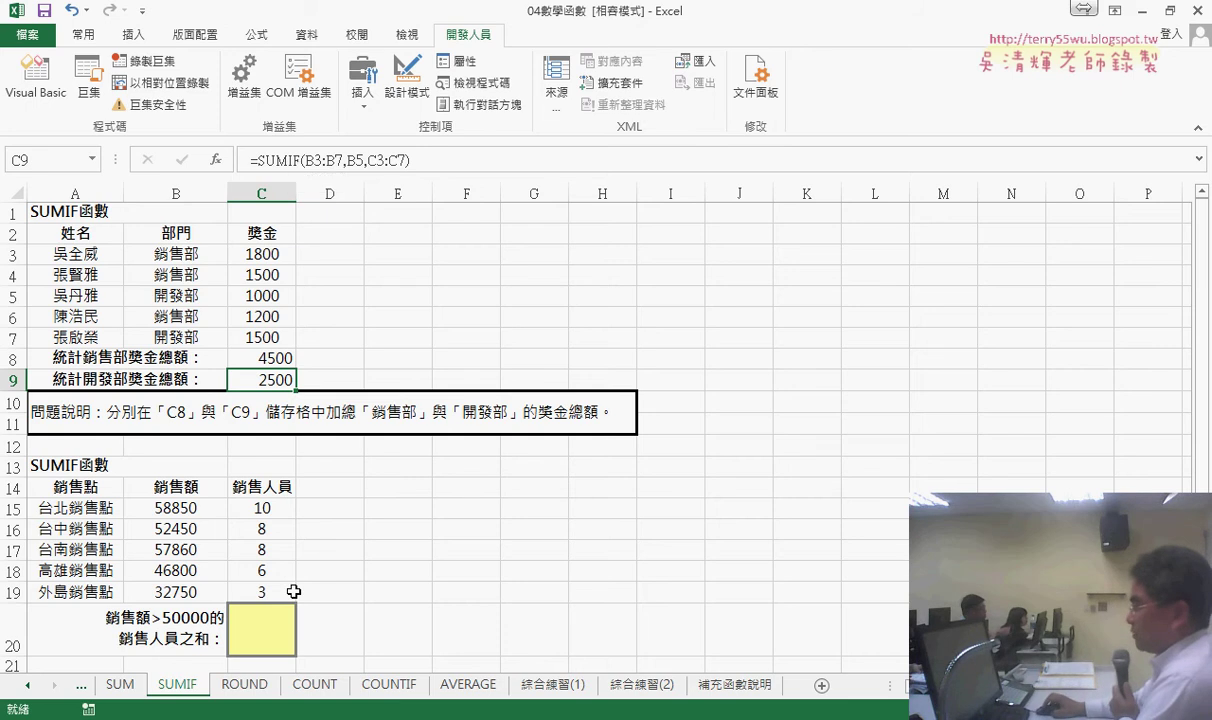
pyautogui.click(262, 630)
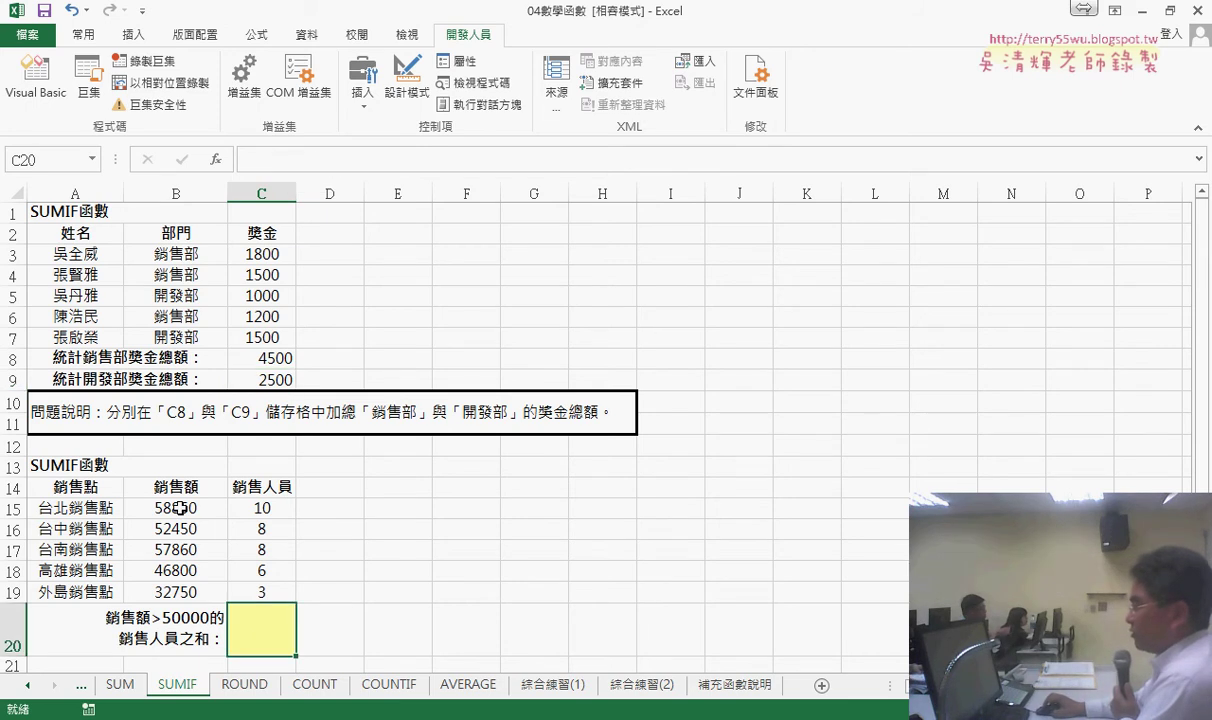
# Step: Start a SUMIF formula in C20 from the 最近用過函數 category
pyautogui.moveTo(178, 508); pyautogui.dragTo(175, 592)
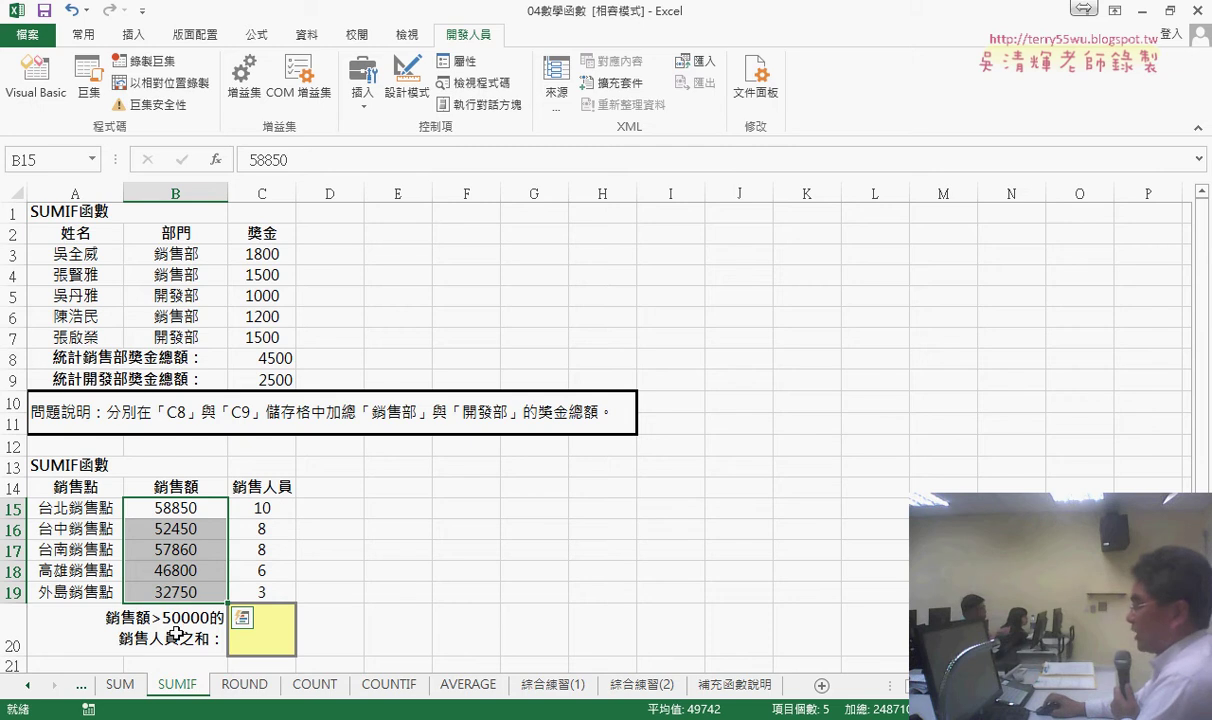
pyautogui.moveTo(268, 507); pyautogui.dragTo(262, 592)
pyautogui.click(262, 628)
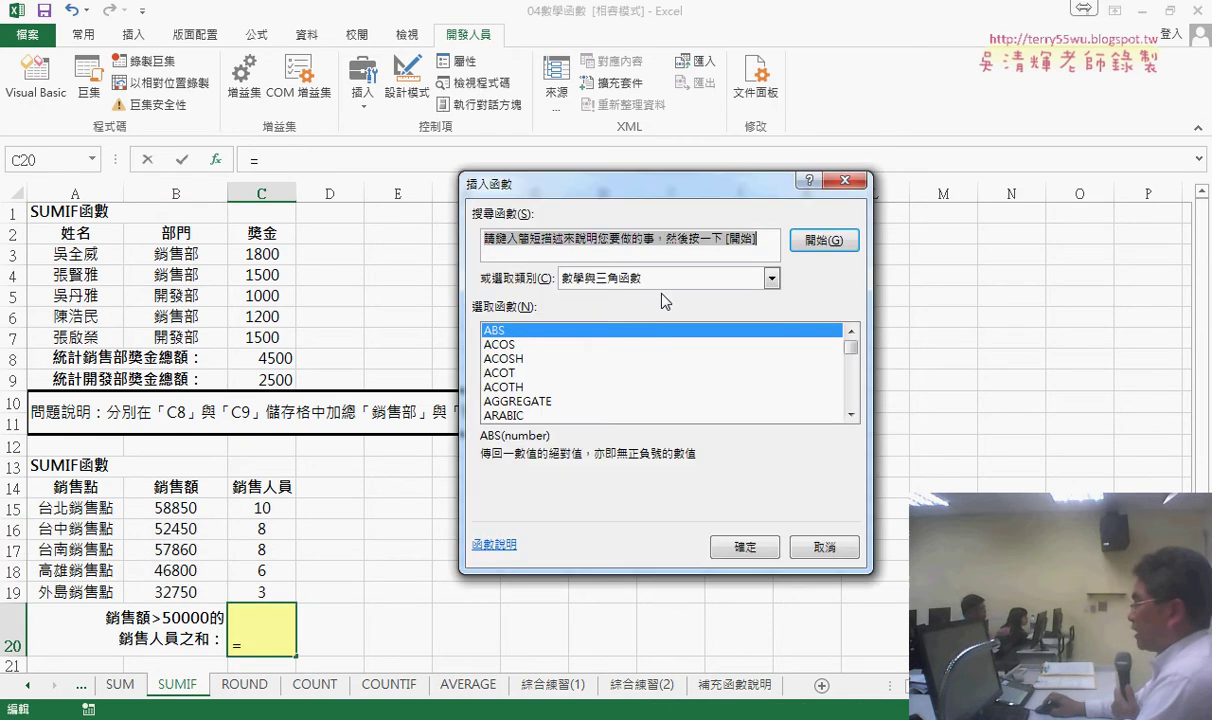
pyautogui.click(771, 278)
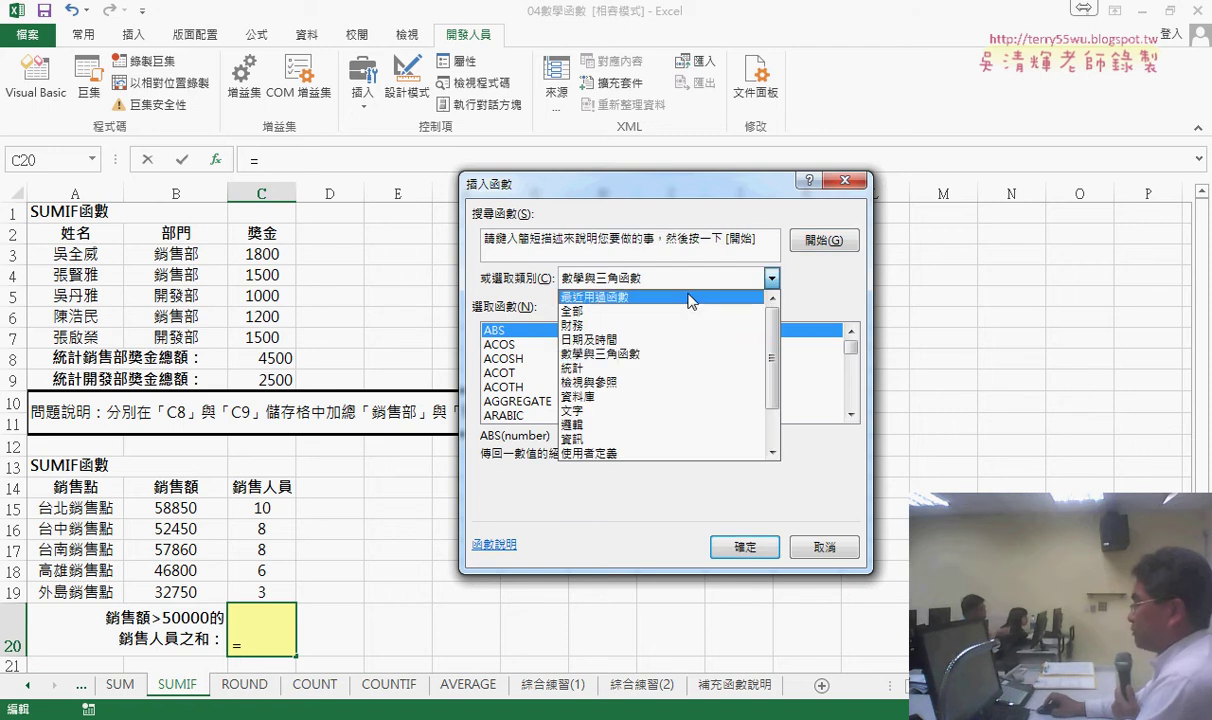
pyautogui.click(693, 297)
pyautogui.click(747, 545)
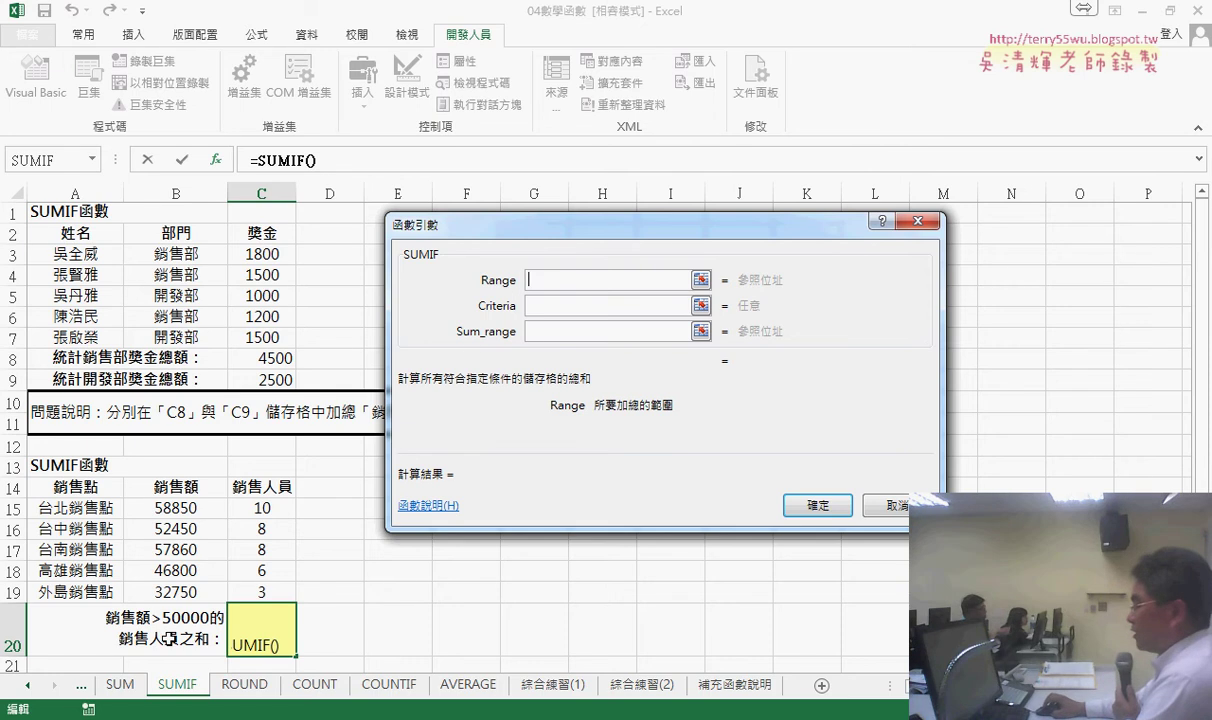
# Step: Set SUMIF range B15:B19, criteria ">50000" and sum range C15:C19, giving 26
pyautogui.moveTo(177, 512); pyautogui.dragTo(177, 590)
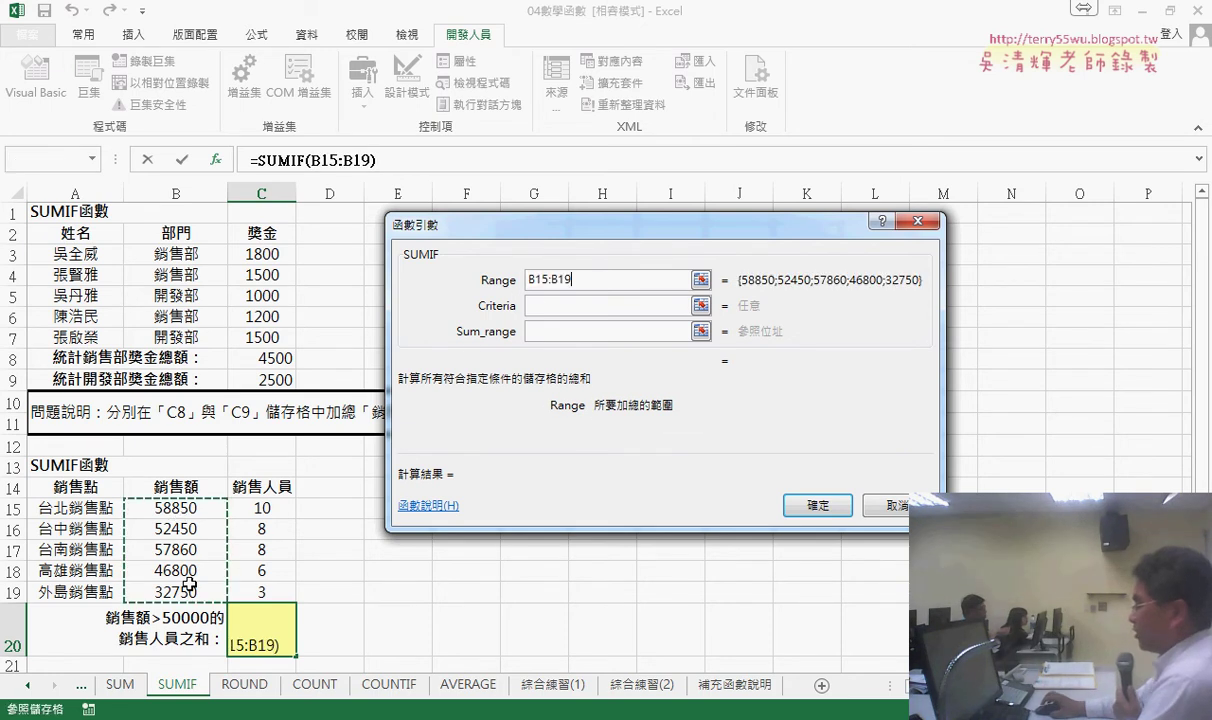
pyautogui.click(549, 306)
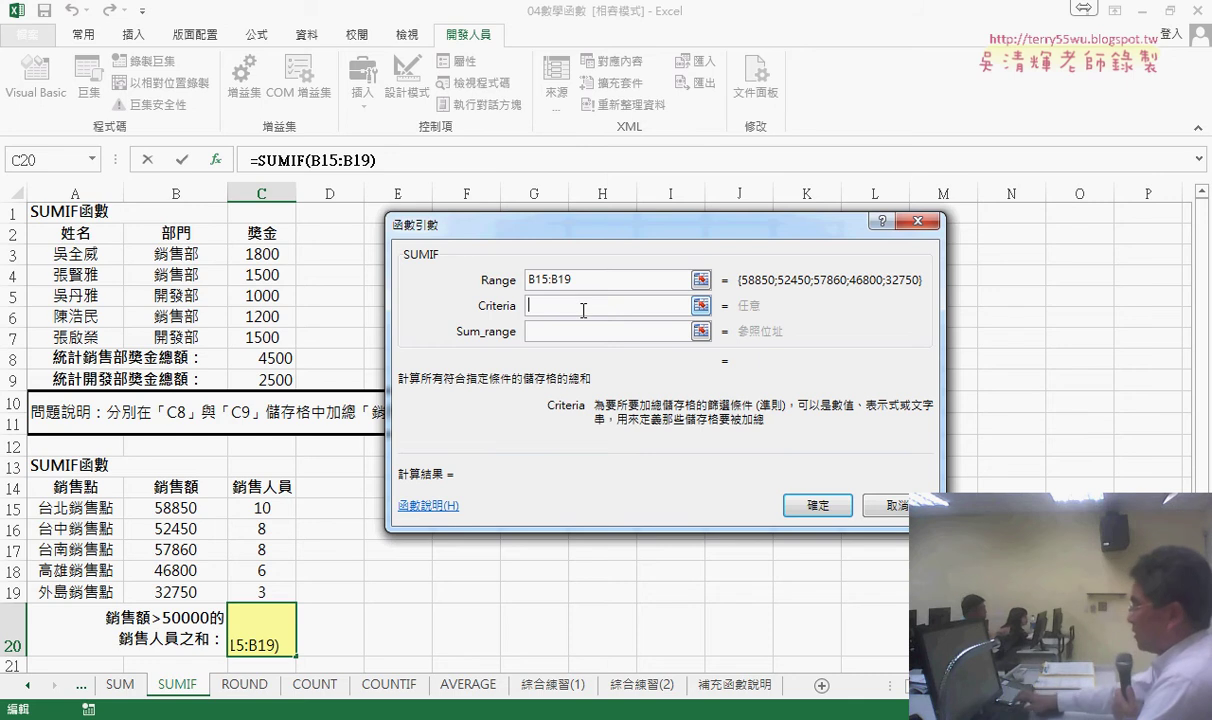
pyautogui.write('>50000')
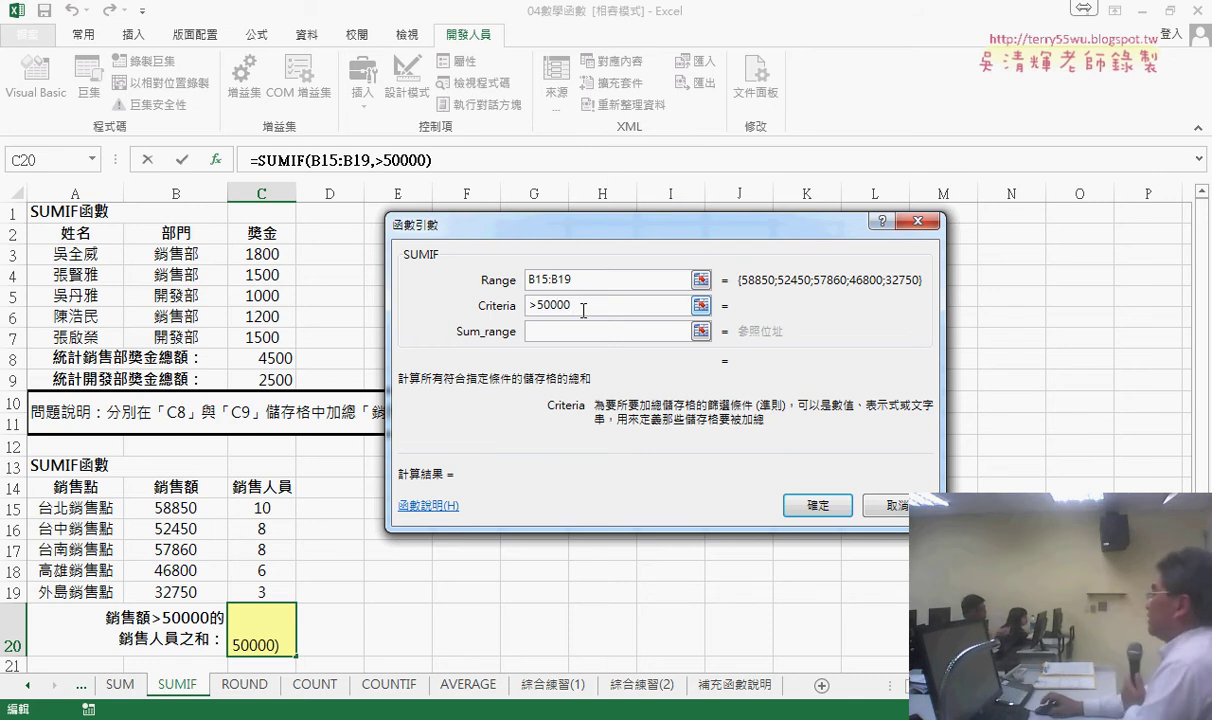
pyautogui.moveTo(583, 310); pyautogui.dragTo(520, 307)
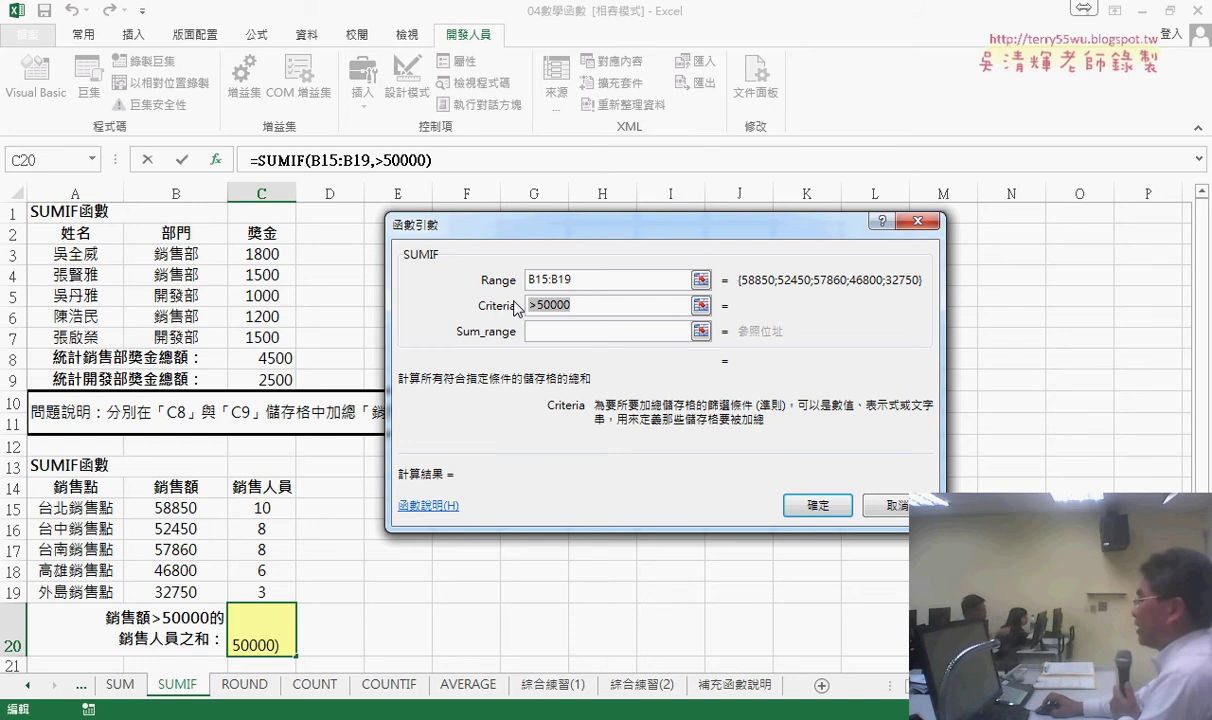
pyautogui.click(597, 333)
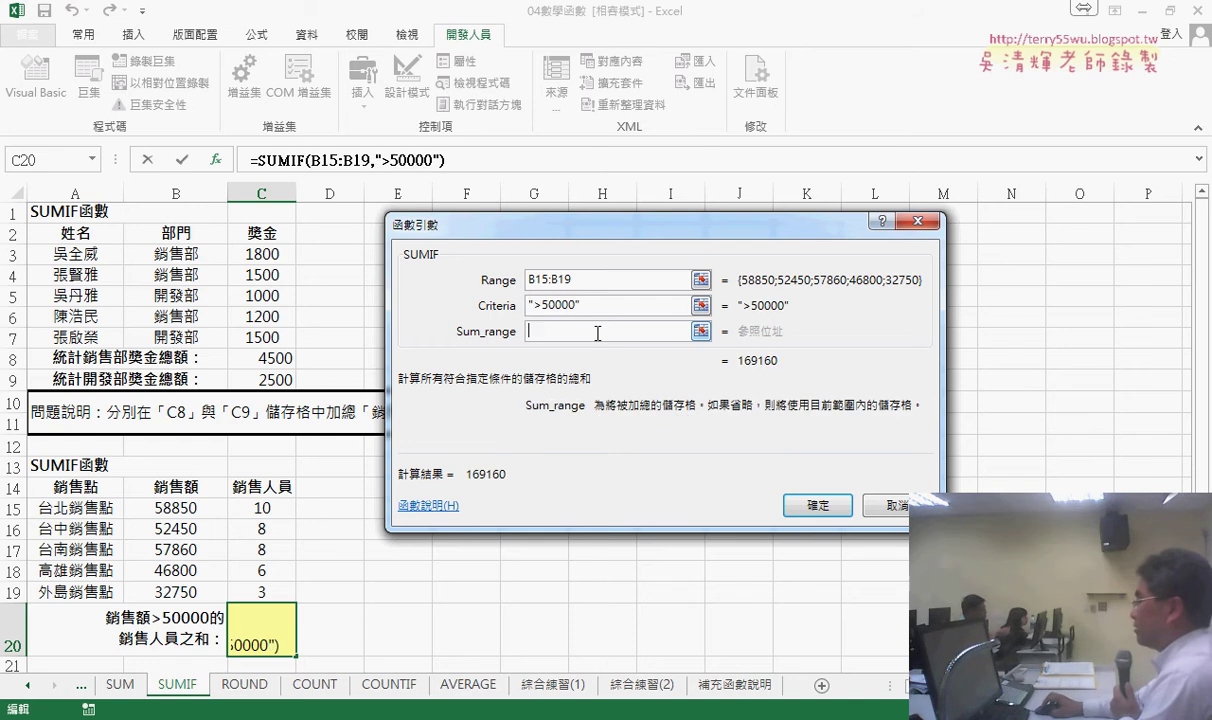
pyautogui.click(535, 305)
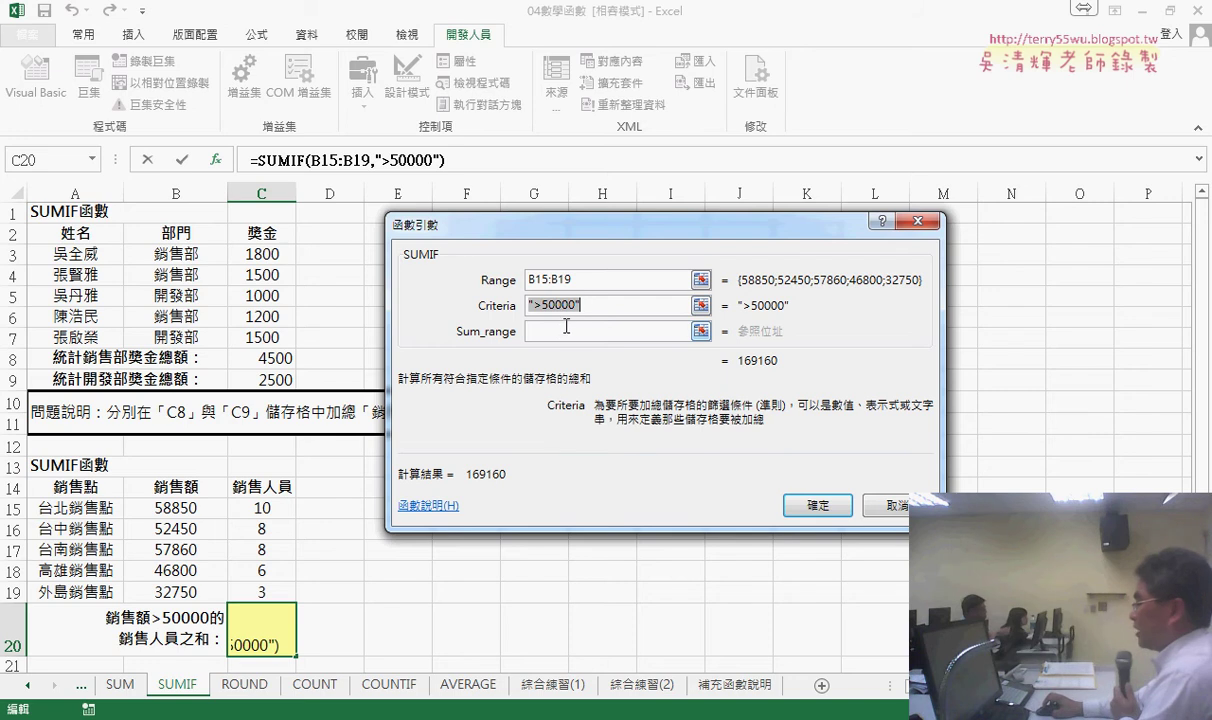
pyautogui.click(564, 330)
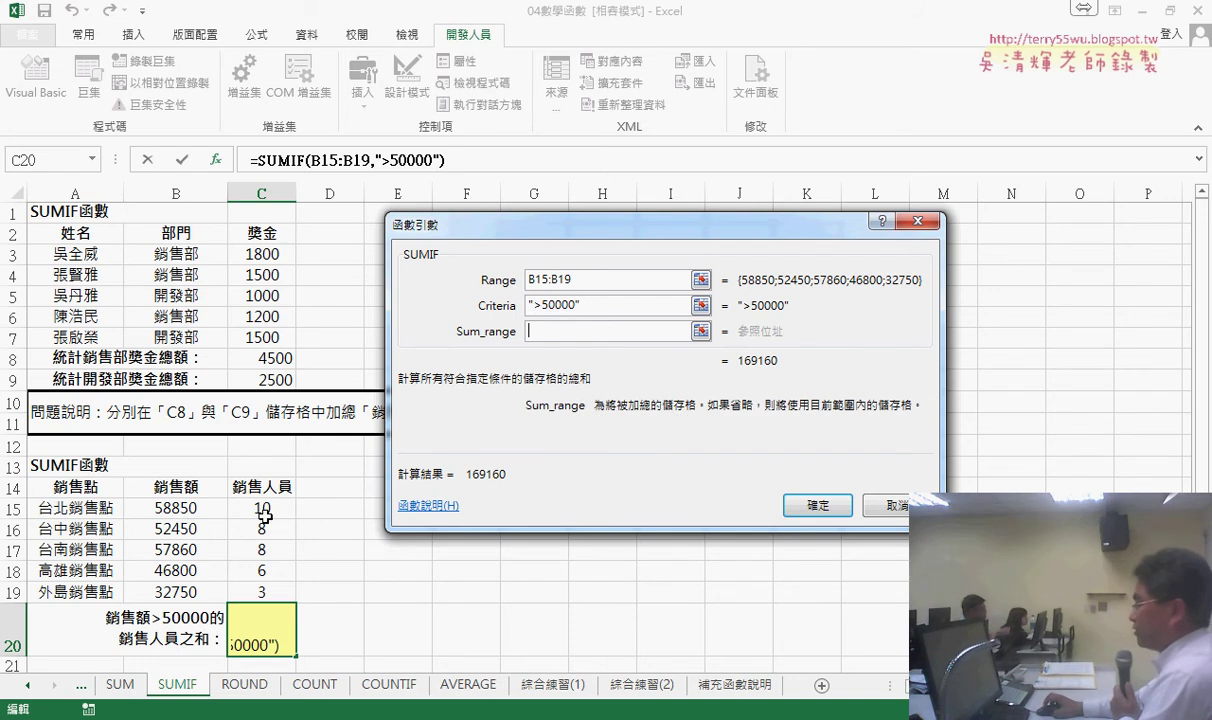
pyautogui.moveTo(270, 507); pyautogui.dragTo(265, 590)
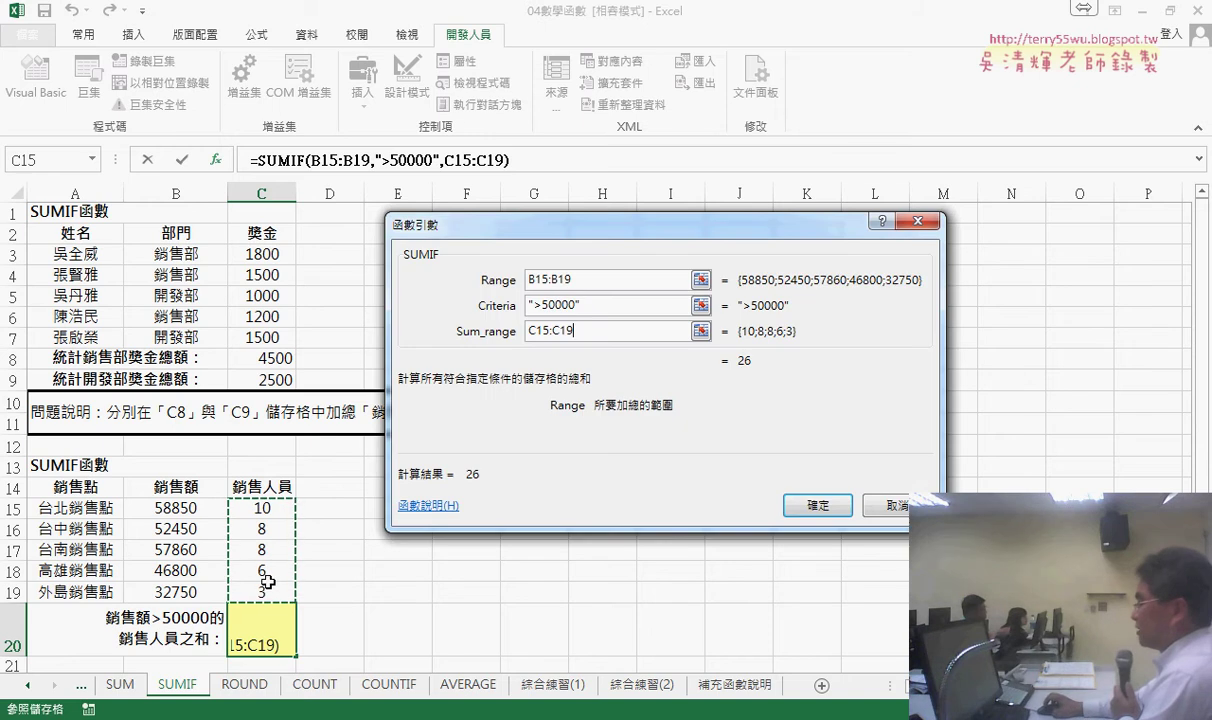
pyautogui.click(815, 504)
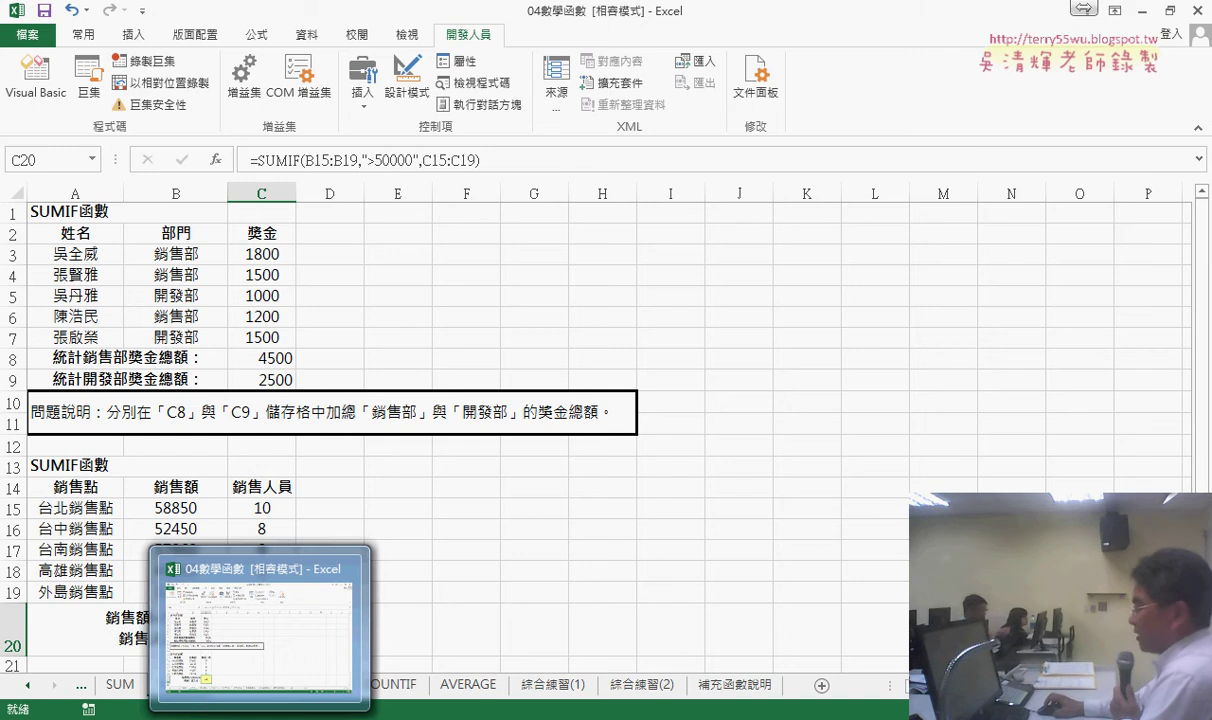
pyautogui.click(640, 684)
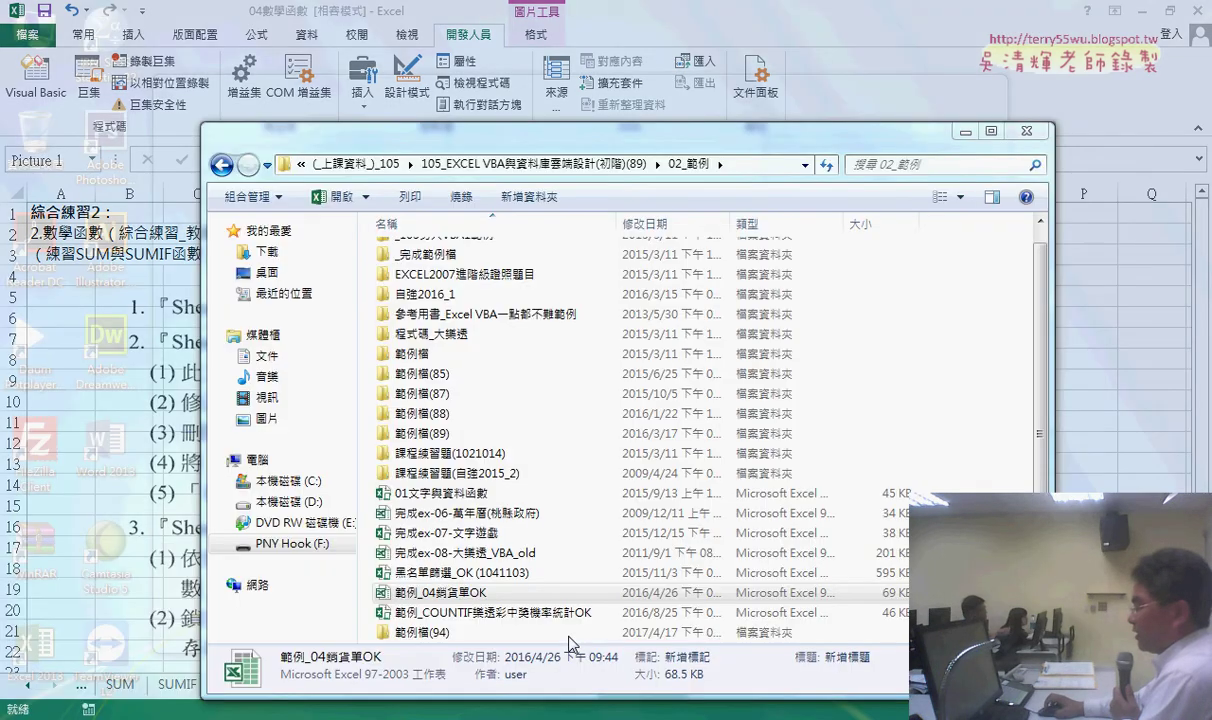
# Step: Open the 教師研習時數統計表 workbook from the 04數學函數 folder window
pyautogui.click(570, 645)
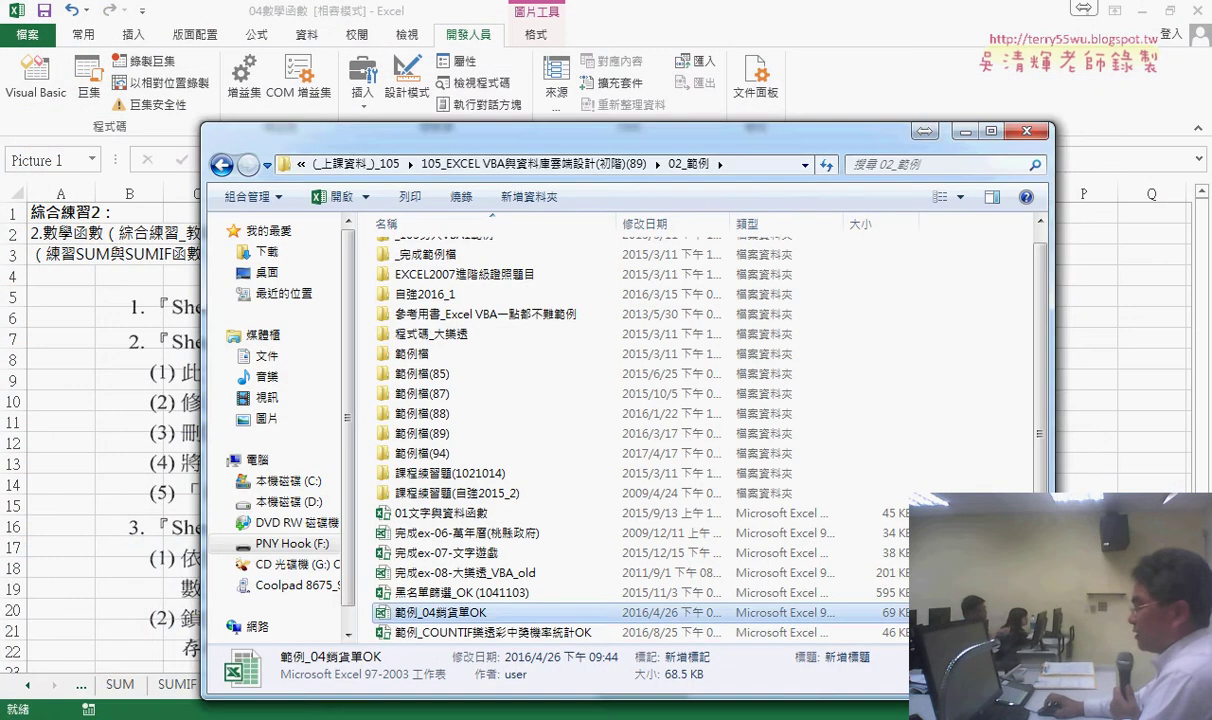
pyautogui.click(262, 676)
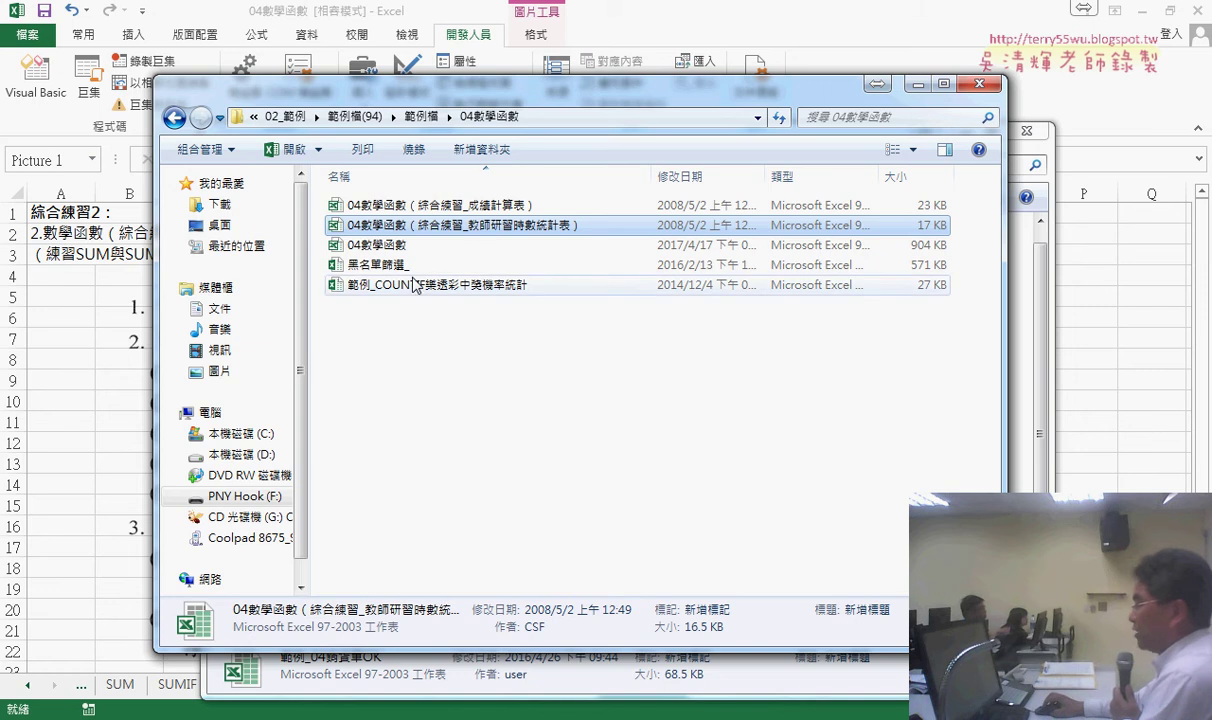
pyautogui.doubleClick(546, 234)
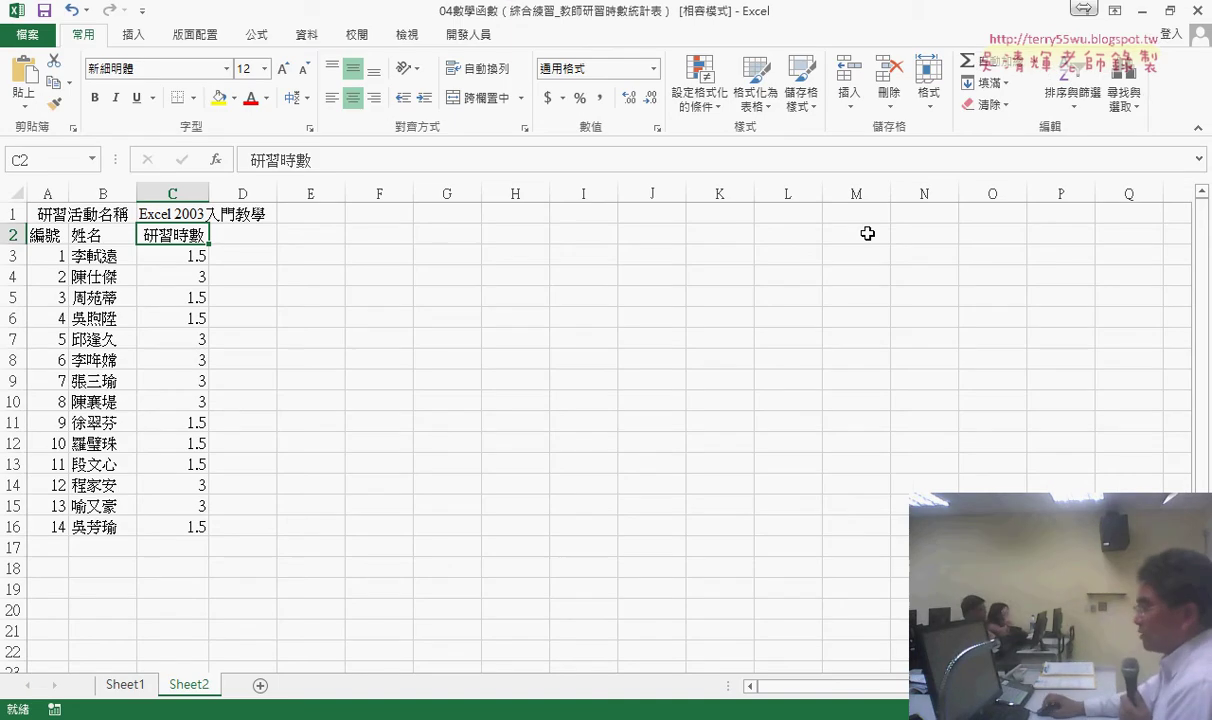
# Step: Review Sheet1's names and Sheet2's C3:C16 hours, then copy Sheet2 as Sheet2 (2)
pyautogui.click(137, 690)
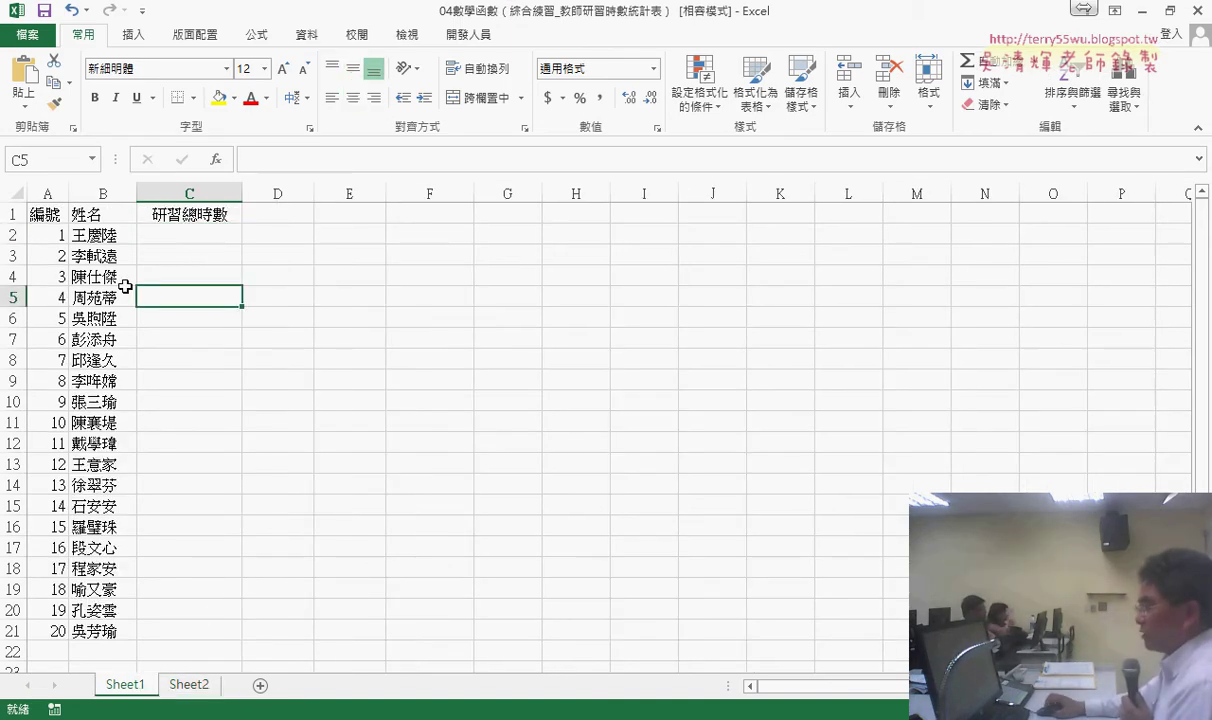
pyautogui.moveTo(103, 237); pyautogui.dragTo(60, 643)
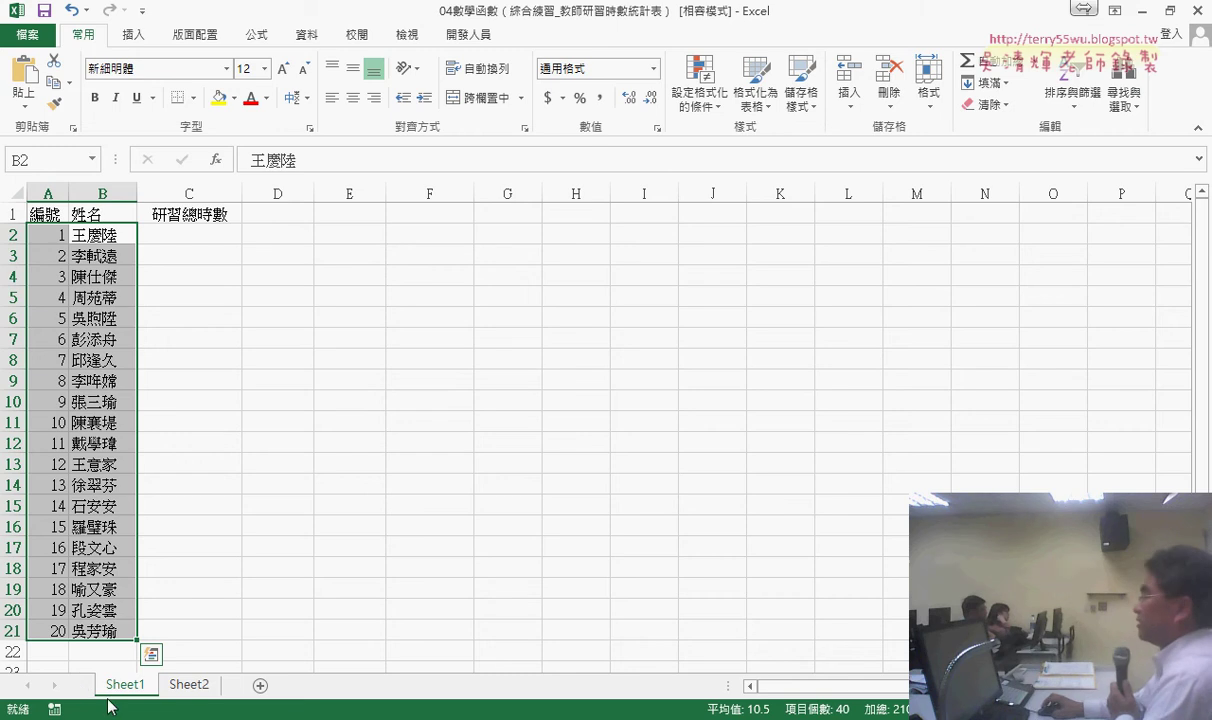
pyautogui.click(185, 688)
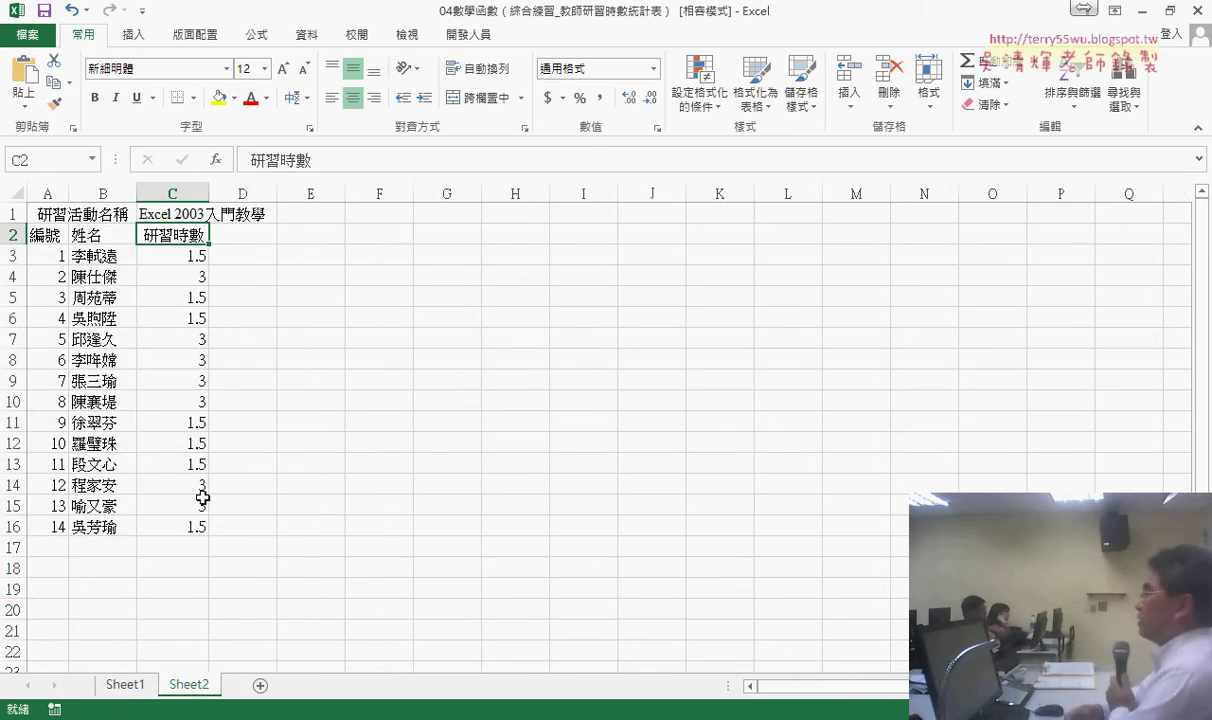
pyautogui.click(175, 214)
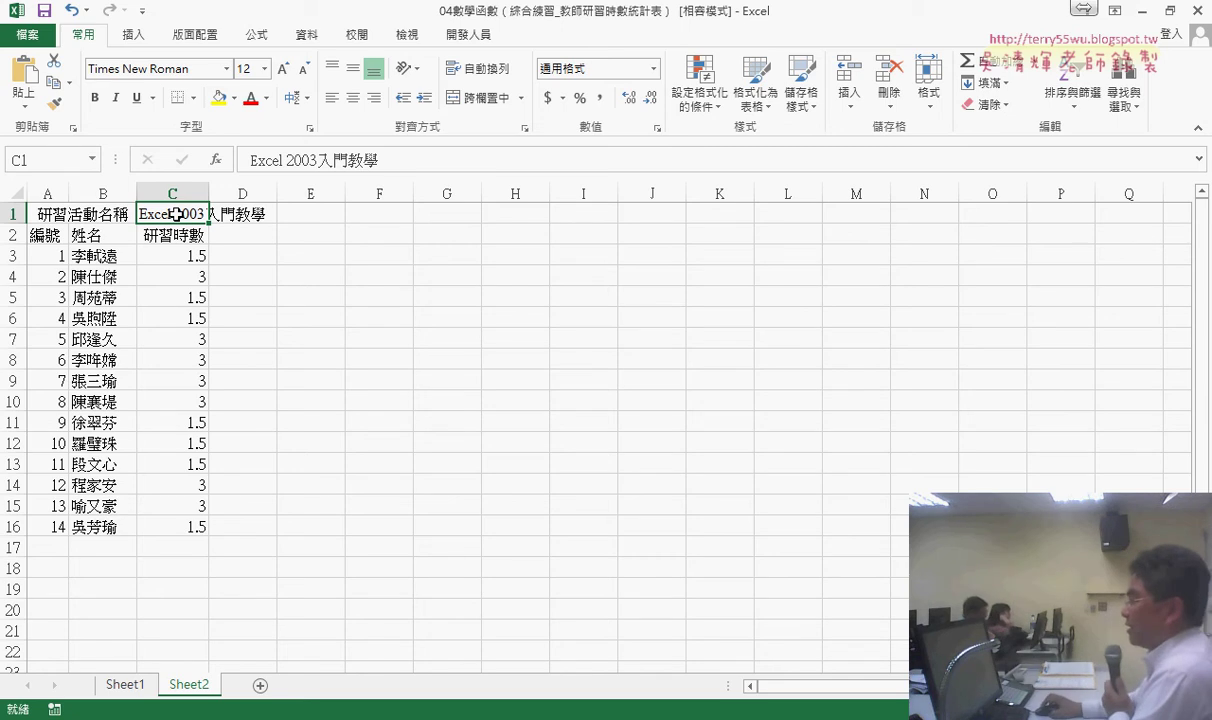
pyautogui.moveTo(172, 256); pyautogui.dragTo(178, 536)
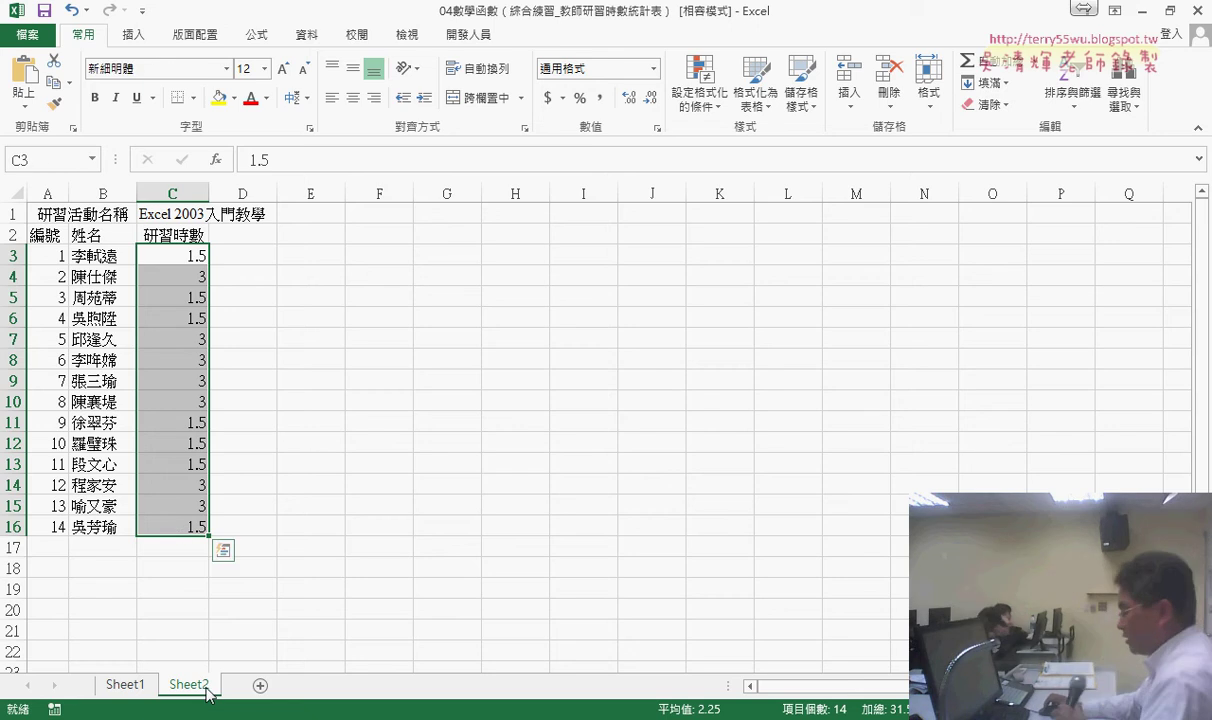
pyautogui.moveTo(248, 685); pyautogui.dragTo(307, 681)
# Step: Rename the copied sheet Sheet2 (2) to Sheet3
pyautogui.doubleClick(263, 686)
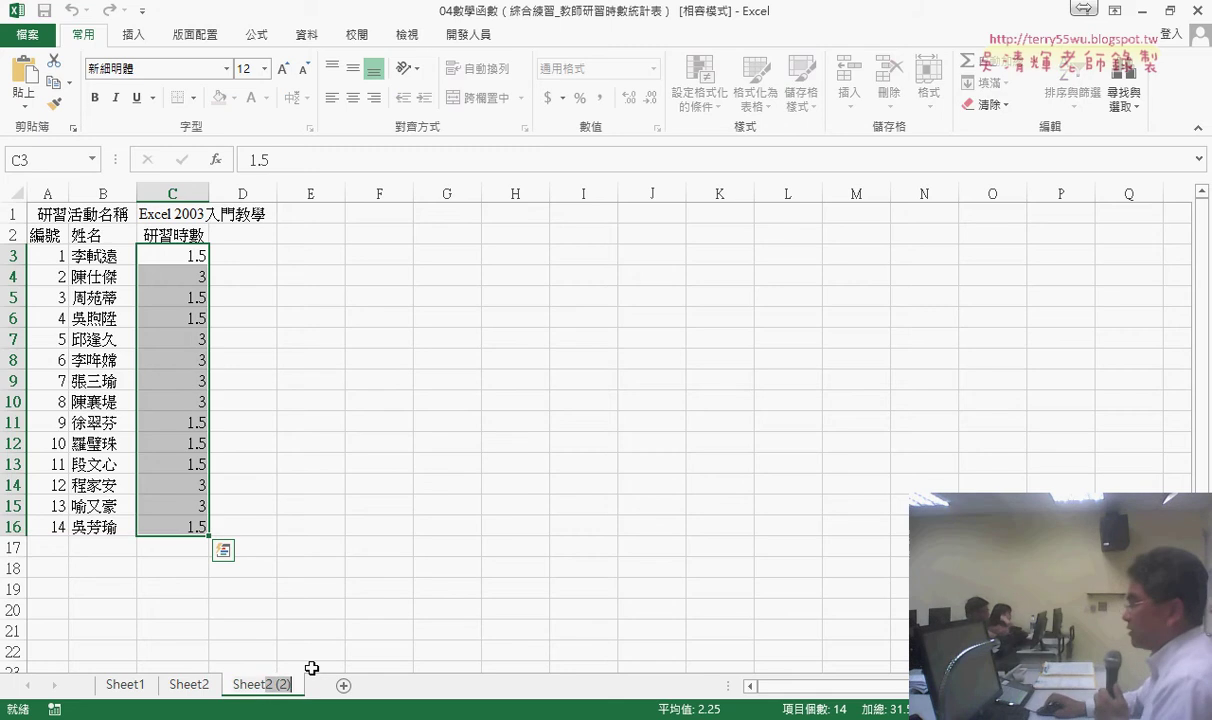
pyautogui.write('3')
pyautogui.click(180, 208)
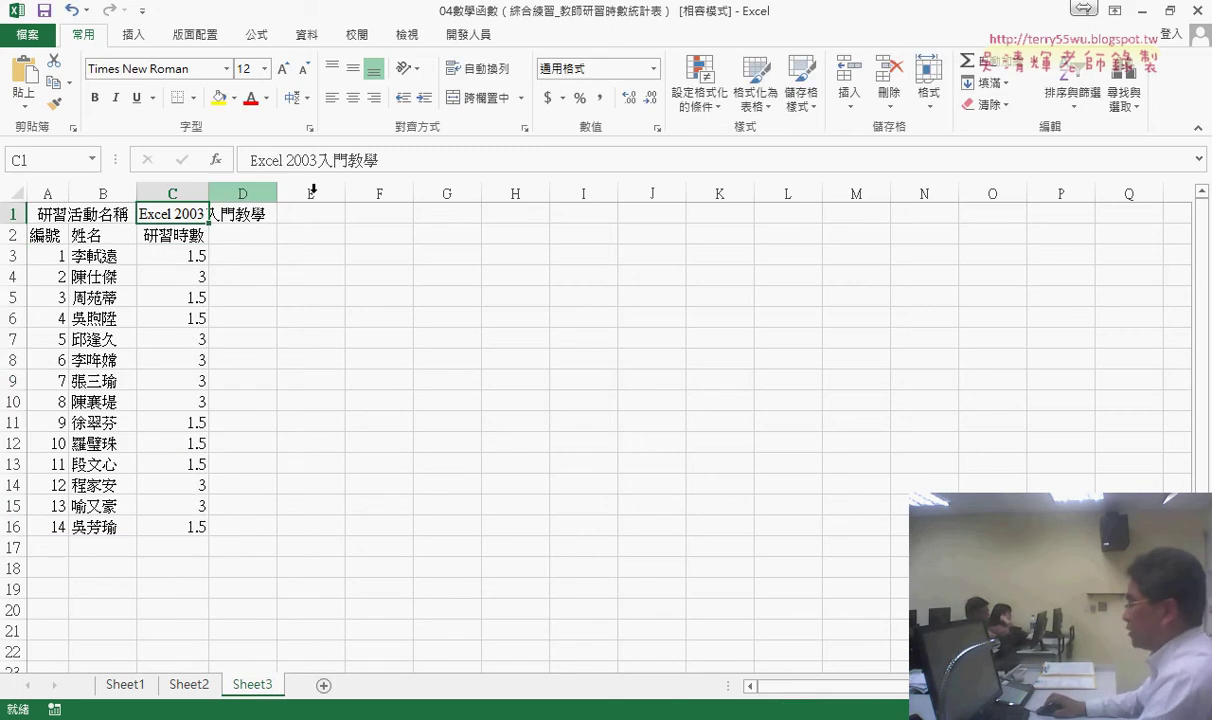
# Step: Change the C1 course title from Excel 2003入門教學 to Excel 2003進階教學
pyautogui.moveTo(318, 161); pyautogui.dragTo(347, 161)
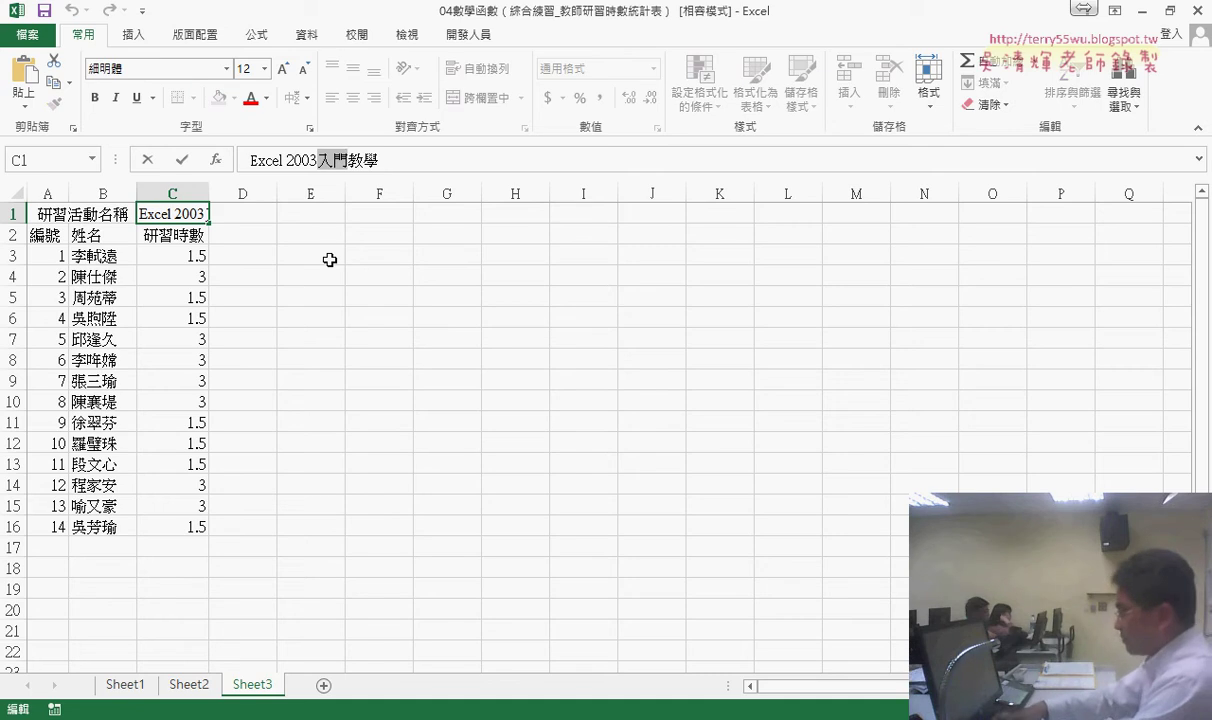
pyautogui.write('進階')
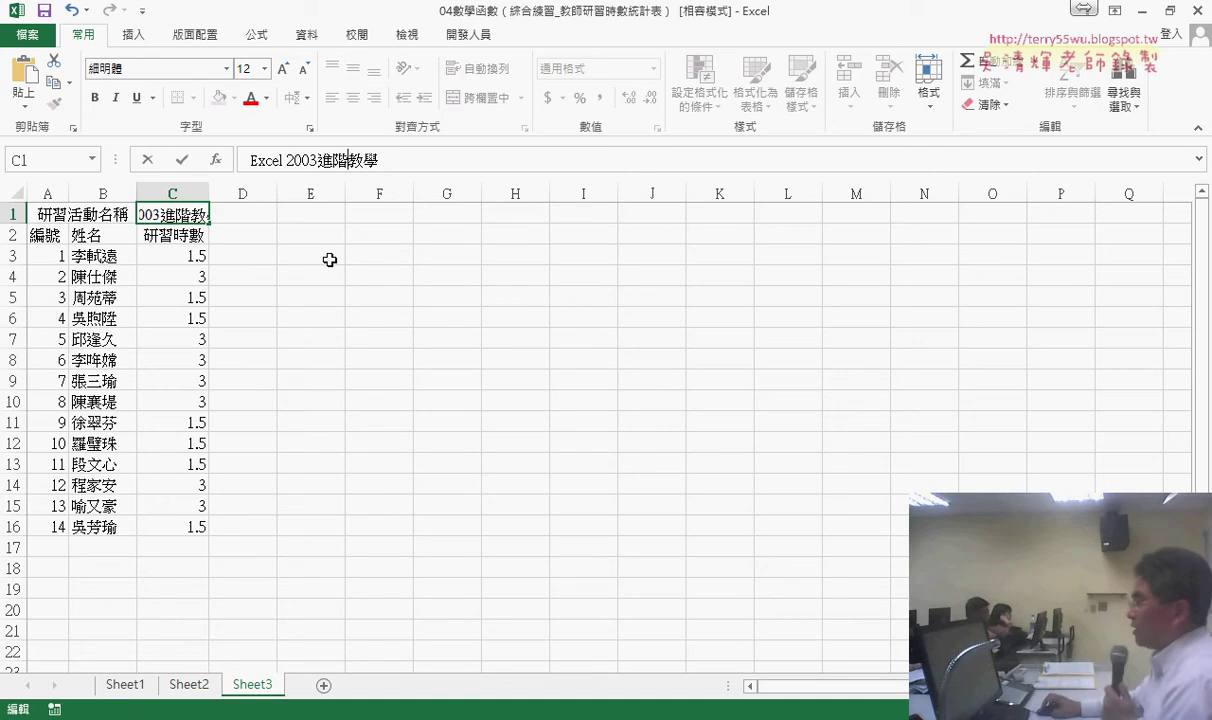
pyautogui.click(343, 277)
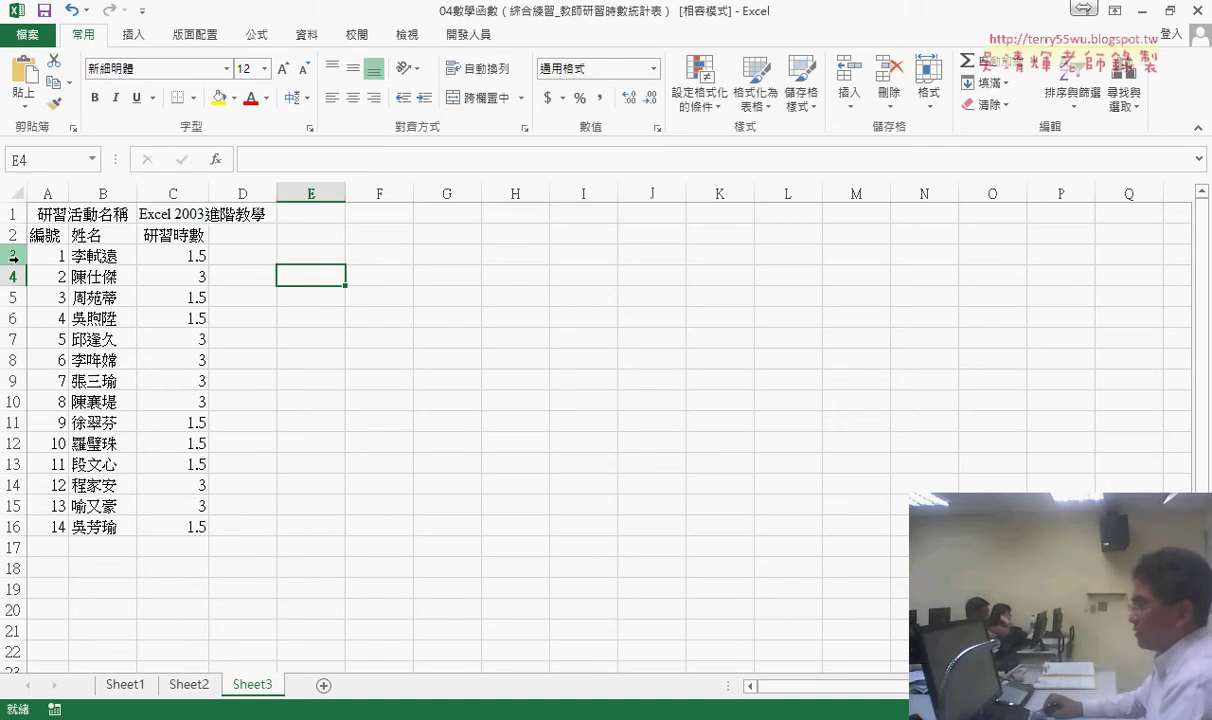
pyautogui.click(14, 252)
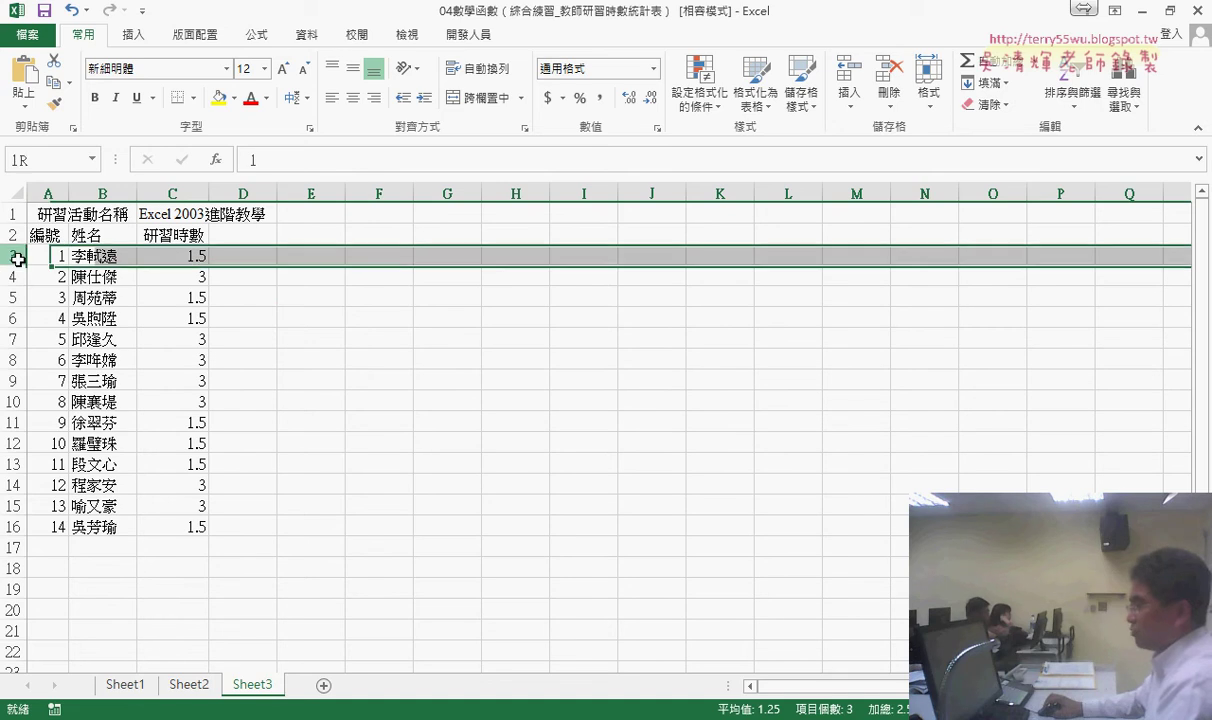
# Step: Delete rows 3 and 16, removing the first and last teachers
pyautogui.keyDown('ctrl'); pyautogui.click(8, 526); pyautogui.keyUp('ctrl')
pyautogui.rightClick(150, 530)
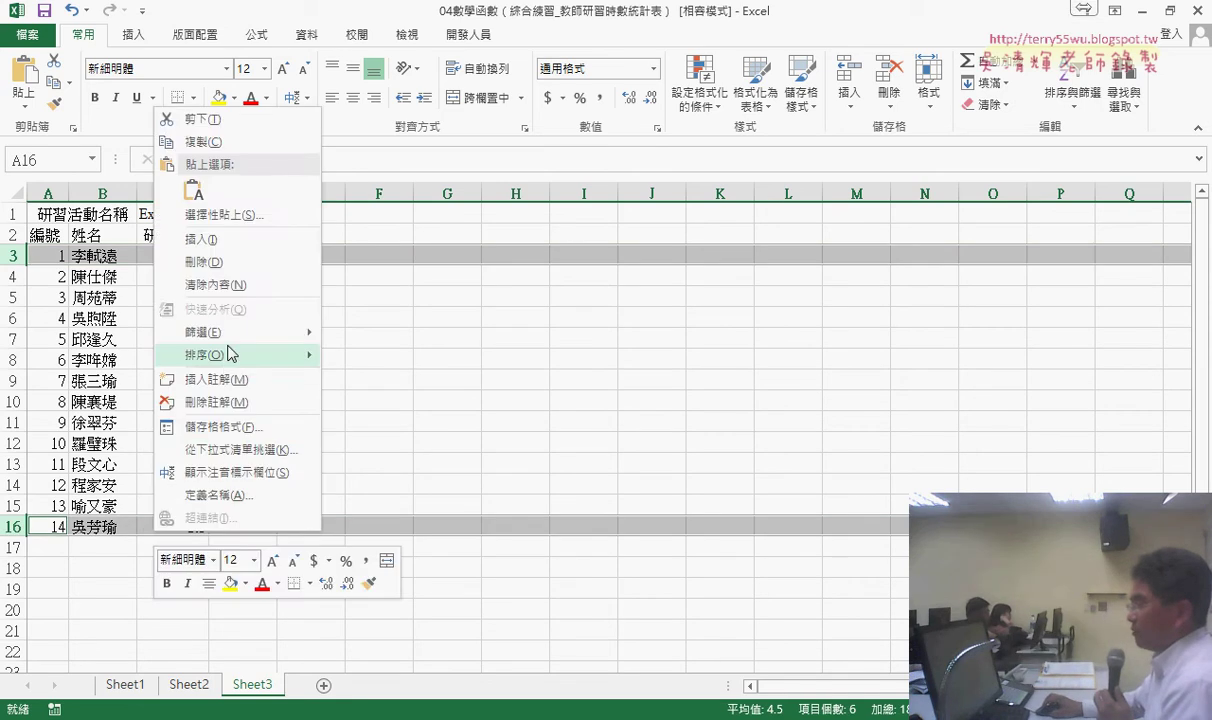
pyautogui.click(228, 262)
# Step: Renumber A3:A14 sequentially from 1 to 12
pyautogui.moveTo(50, 256); pyautogui.dragTo(57, 481)
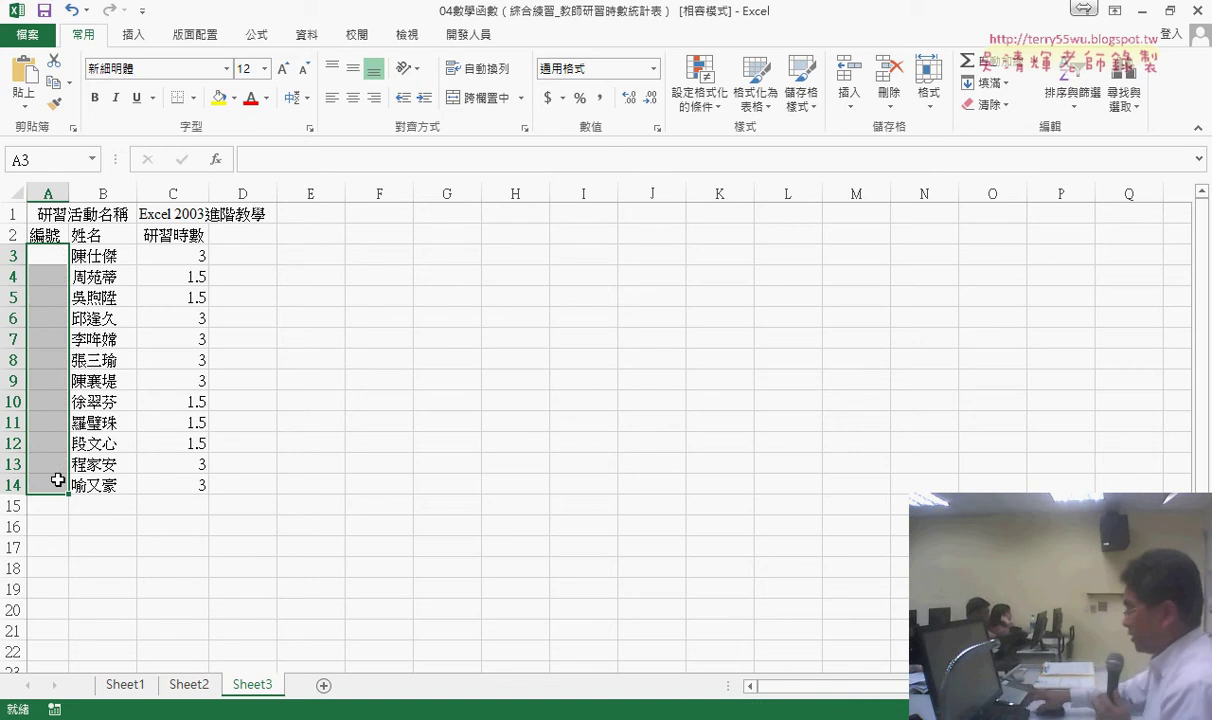
pyautogui.press('Delete')
pyautogui.click(59, 255)
pyautogui.write('1')
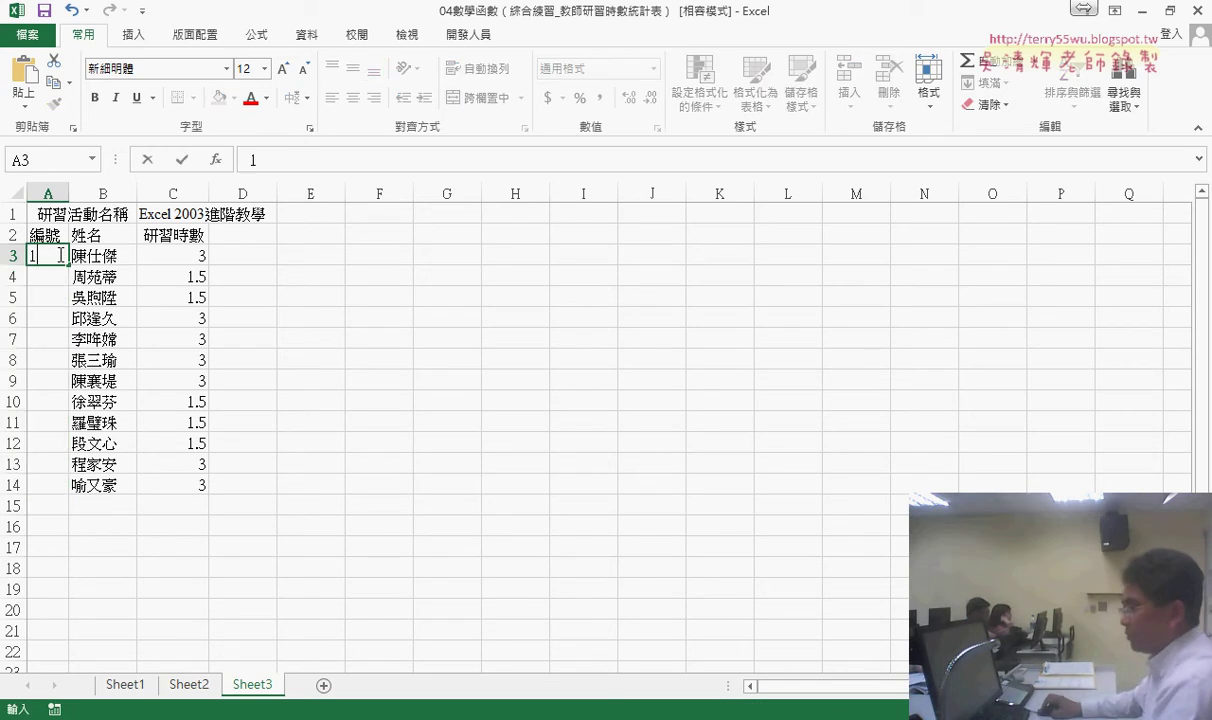
pyautogui.moveTo(68, 264); pyautogui.dragTo(60, 492)
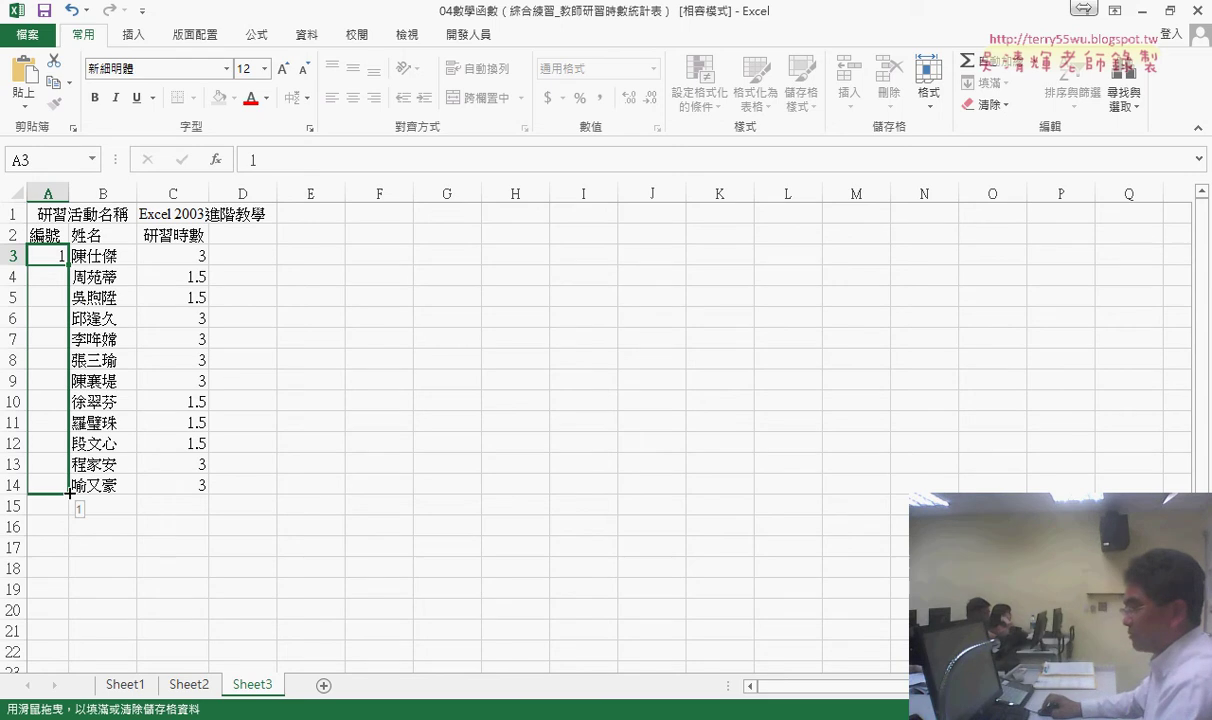
pyautogui.moveTo(69, 492); pyautogui.dragTo(69, 492)
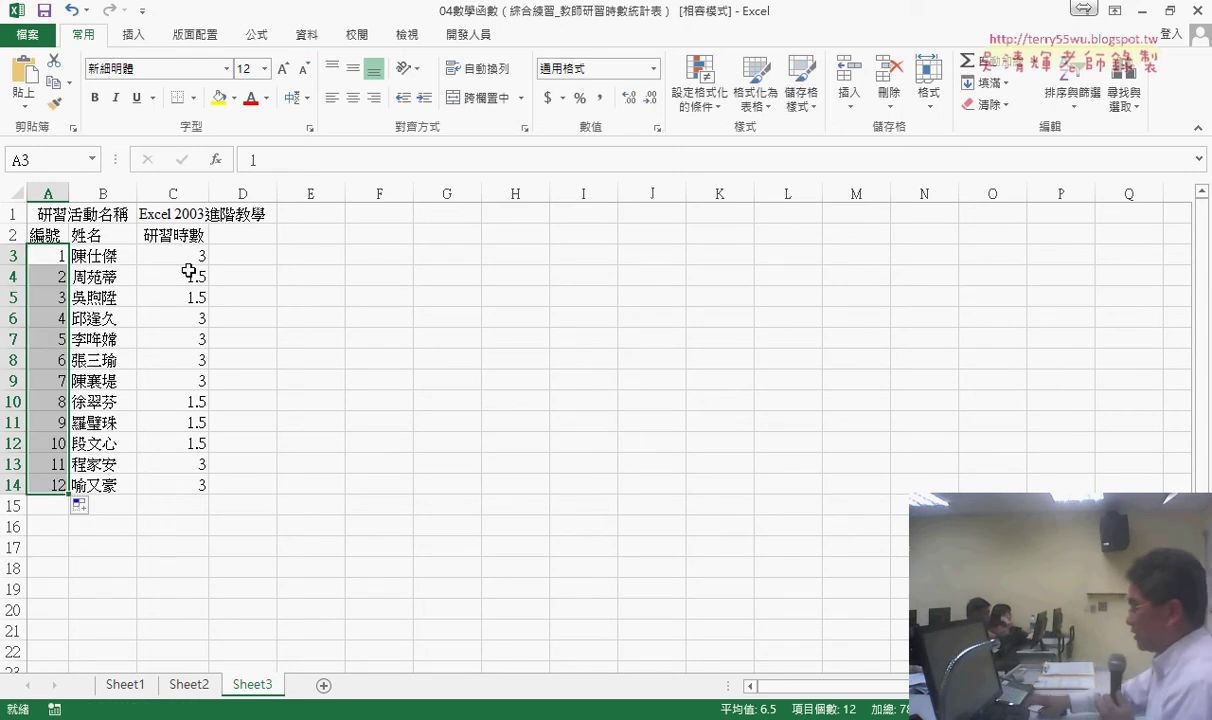
# Step: Set every training-hours value in C3:C14 to 2
pyautogui.moveTo(185, 257); pyautogui.dragTo(200, 480)
pyautogui.press('Delete')
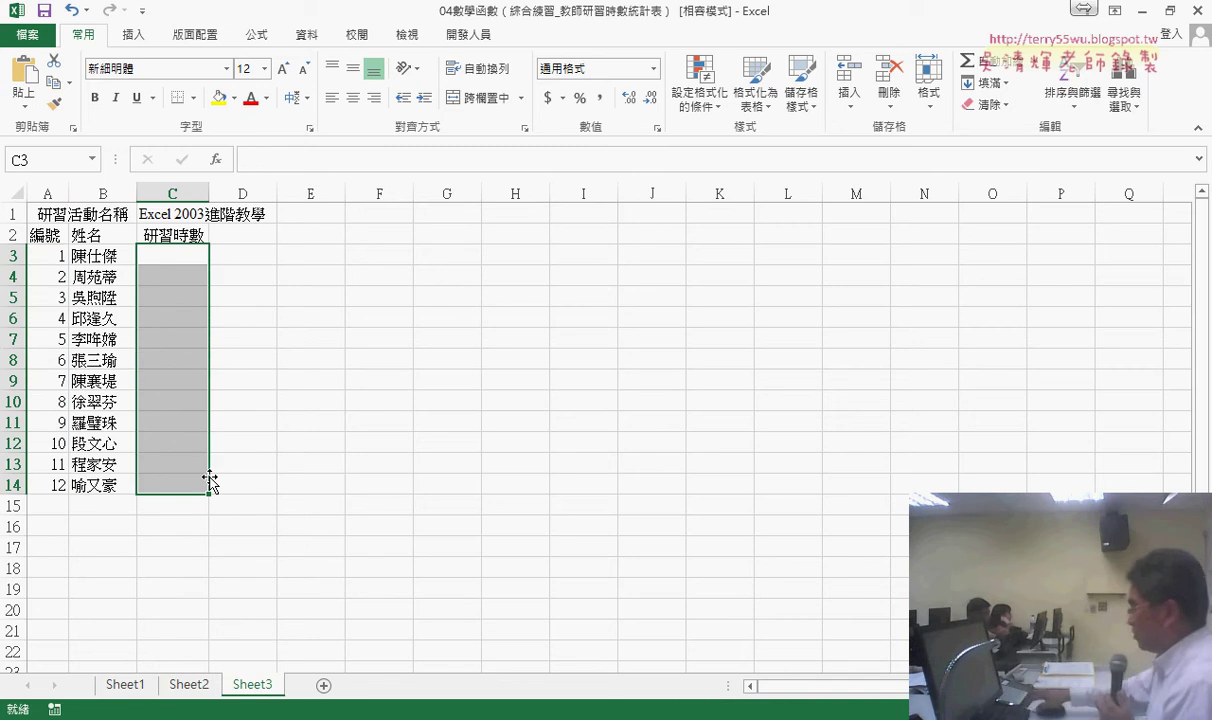
pyautogui.click(204, 254)
pyautogui.write('2')
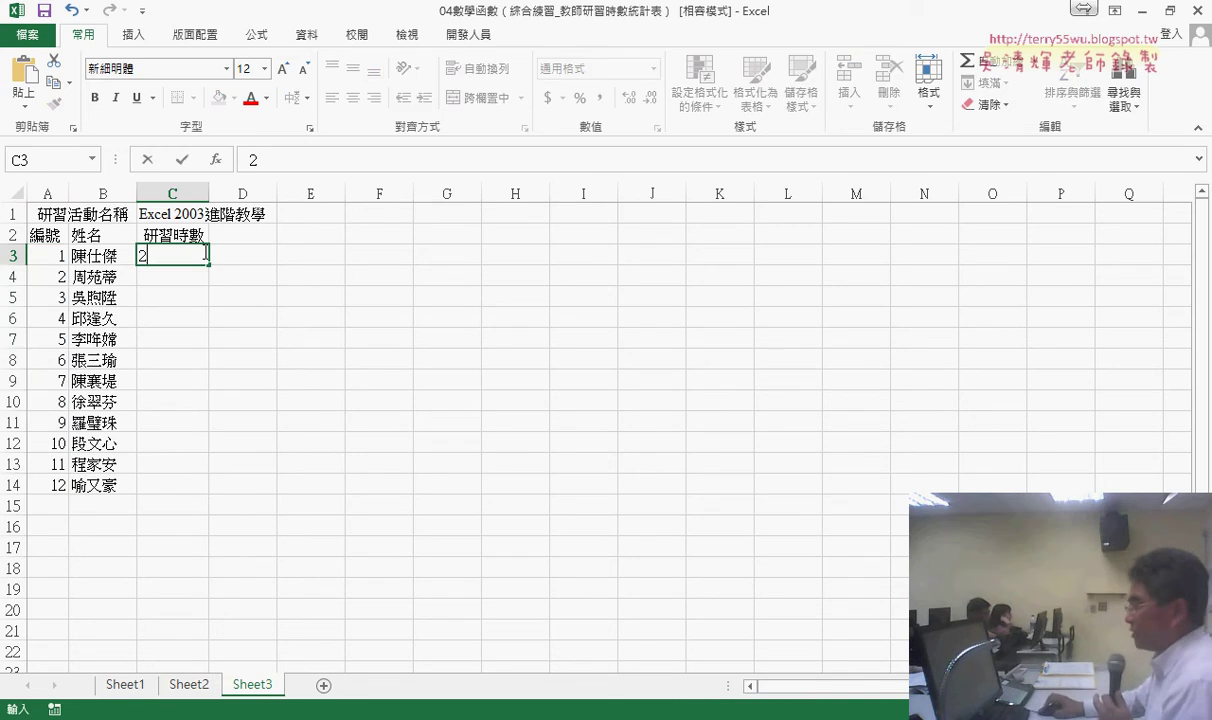
pyautogui.moveTo(209, 264); pyautogui.dragTo(203, 492)
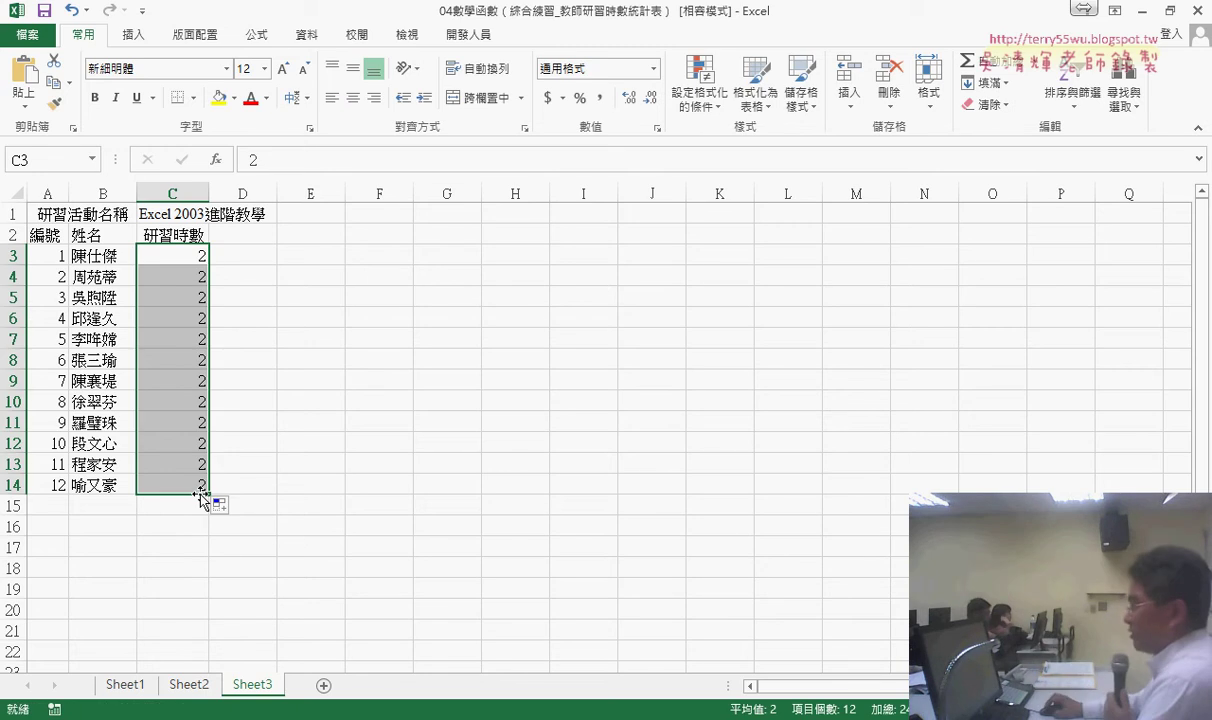
pyautogui.click(190, 685)
# Step: Review the 入門 and 進階 hours tables on Sheet2 and Sheet3, then select Sheet1's C2
pyautogui.hotkey('ctrl', 'pagedown')
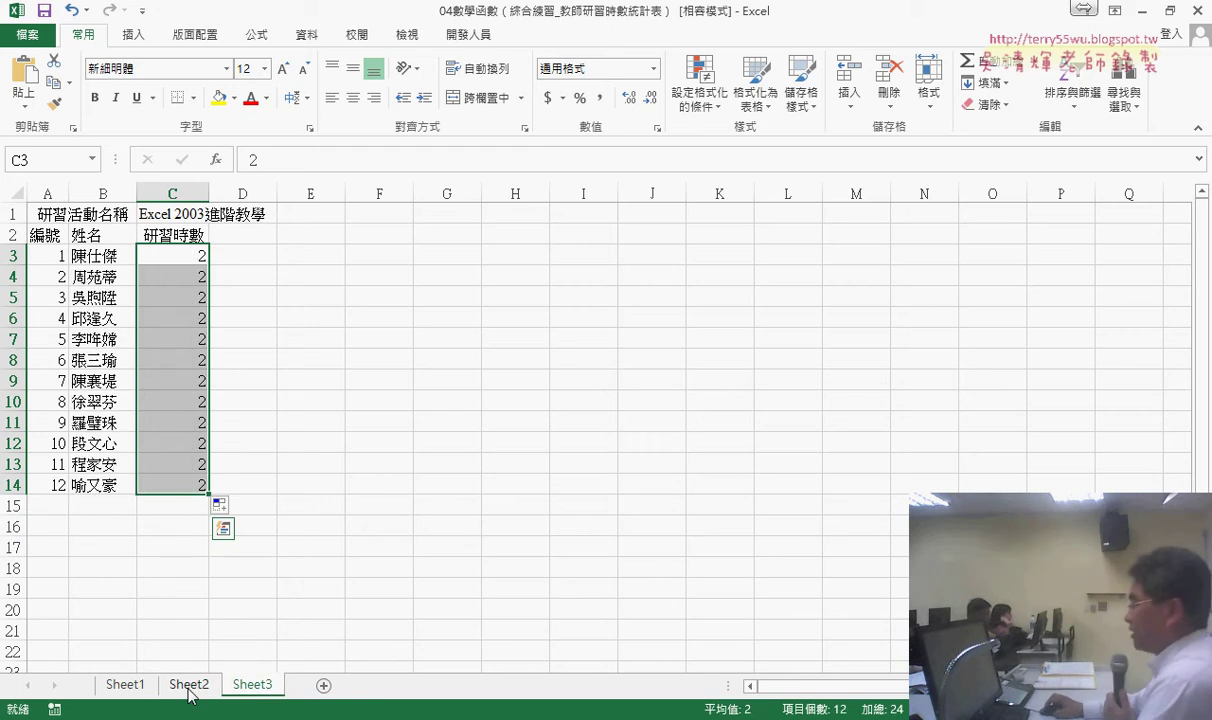
pyautogui.click(188, 688)
pyautogui.click(267, 689)
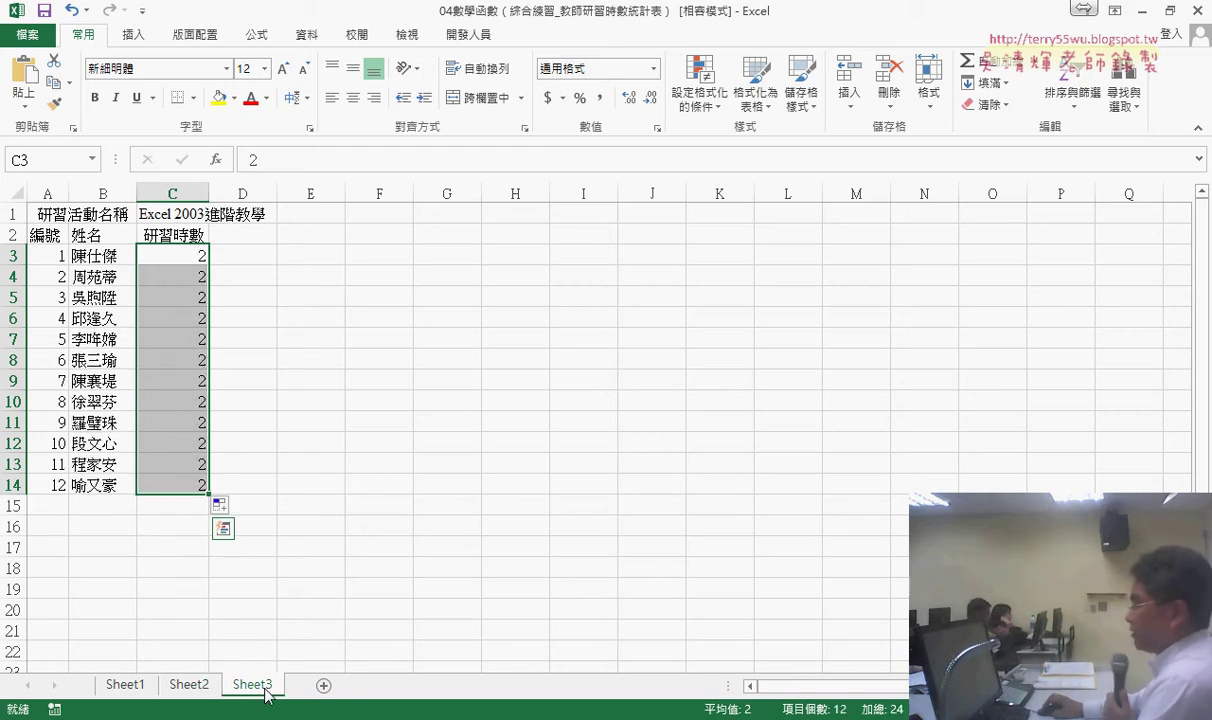
pyautogui.click(188, 685)
pyautogui.click(125, 685)
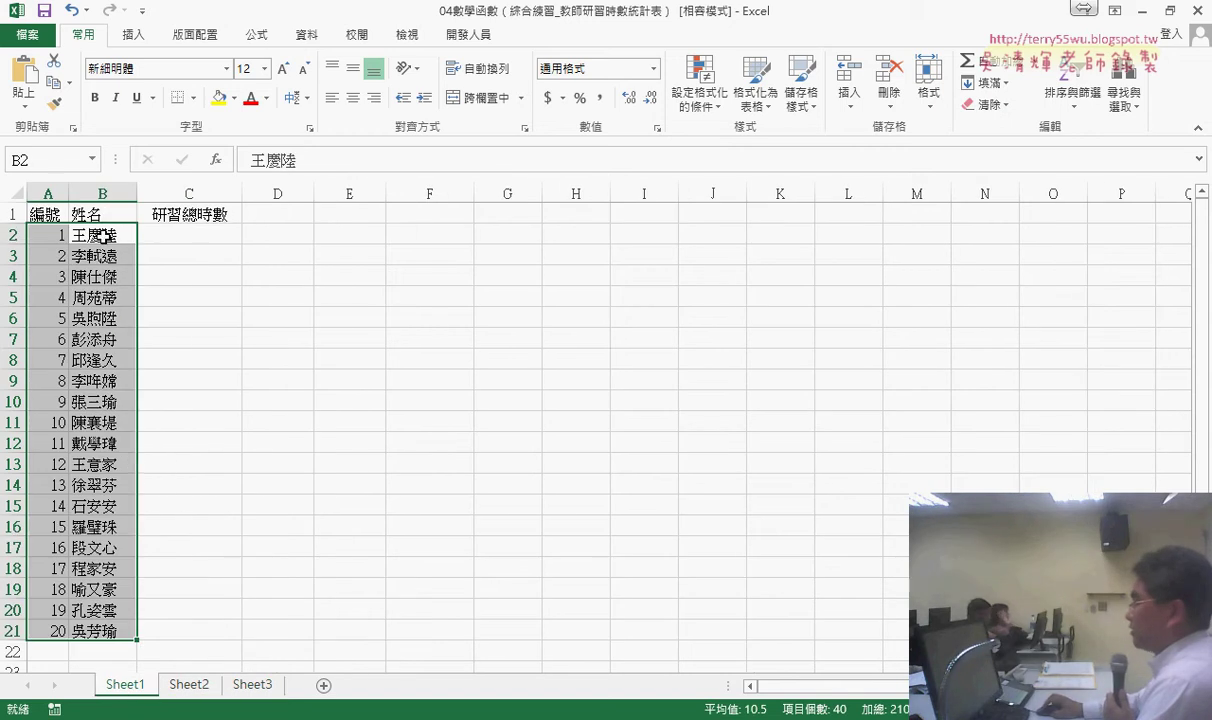
pyautogui.click(104, 236)
pyautogui.click(207, 232)
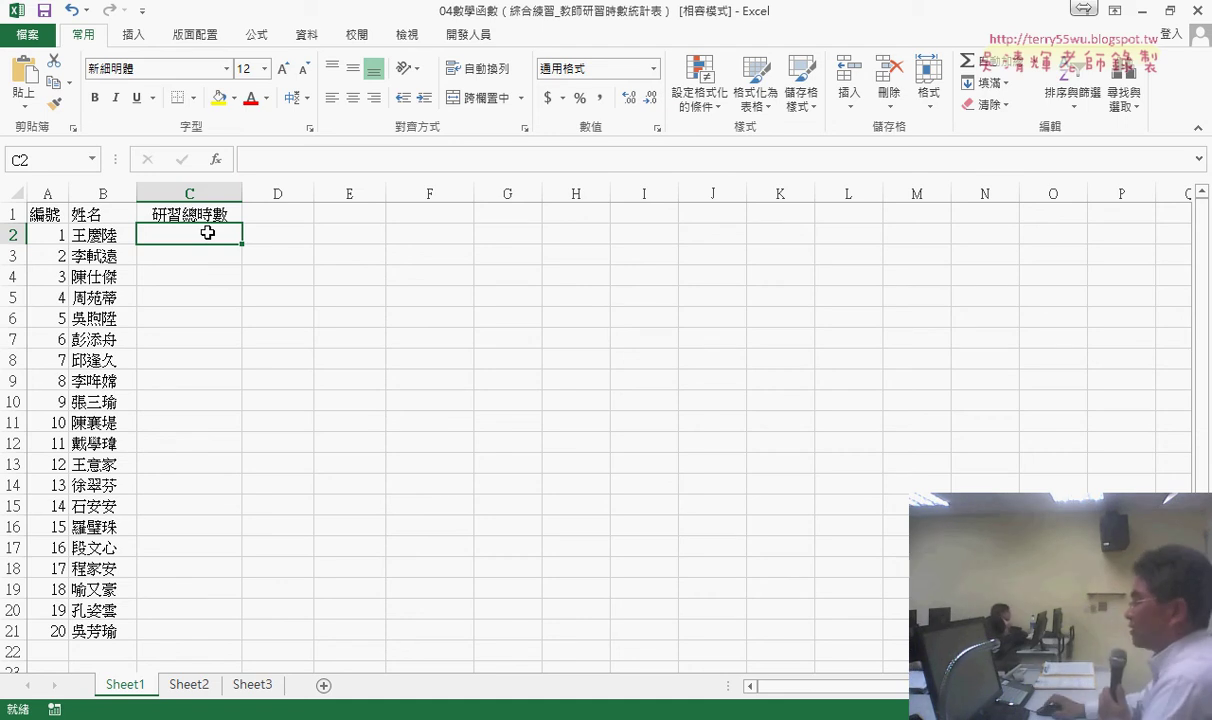
pyautogui.click(110, 238)
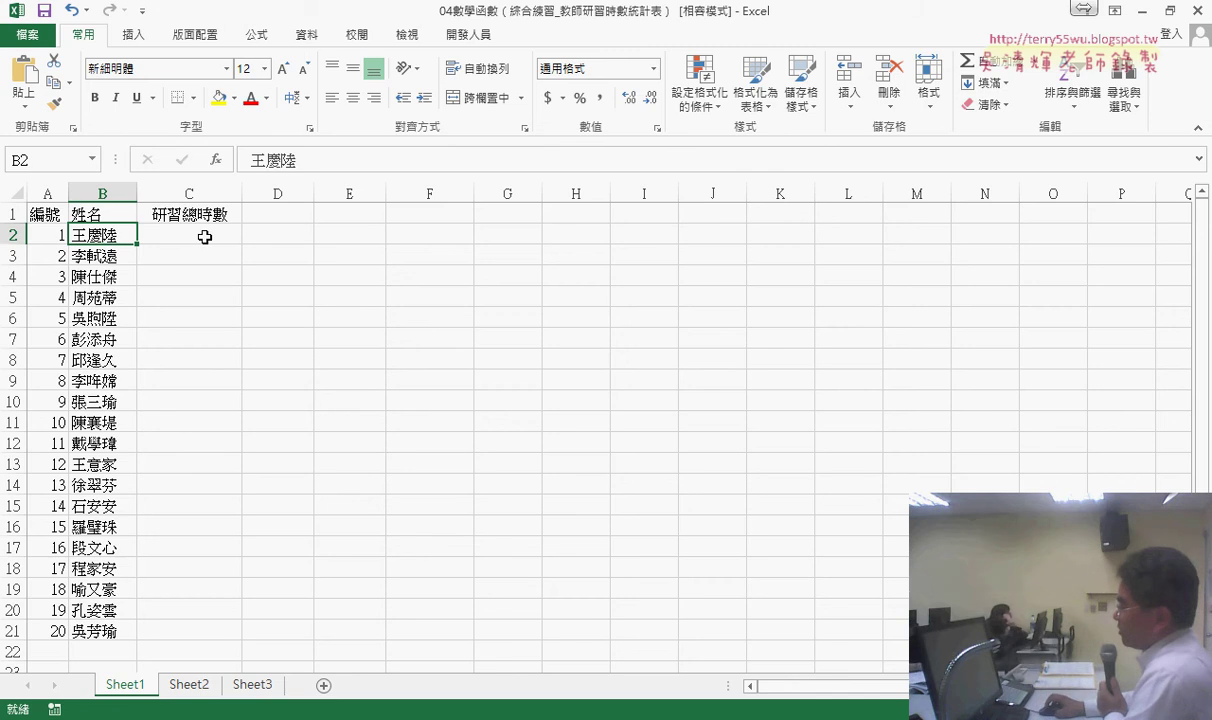
# Step: Compare Sheet2's names with Sheet1's list and check the reference notes for the formula
pyautogui.click(189, 685)
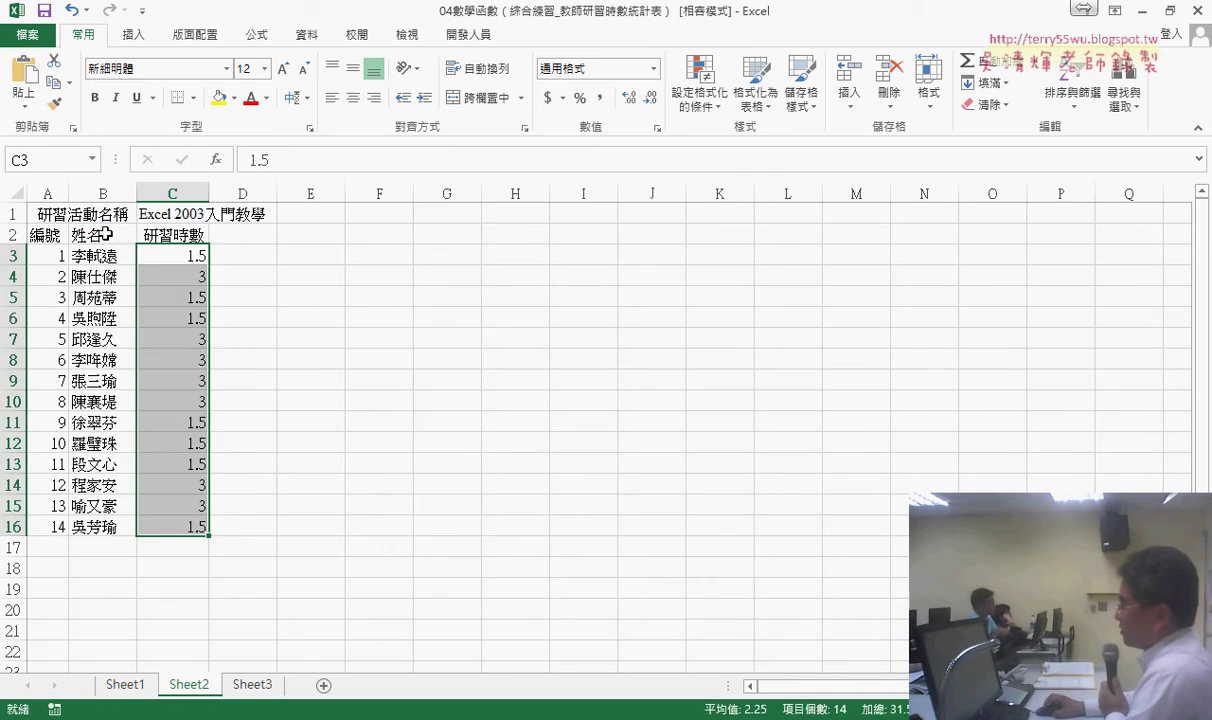
pyautogui.moveTo(100, 255); pyautogui.dragTo(180, 525)
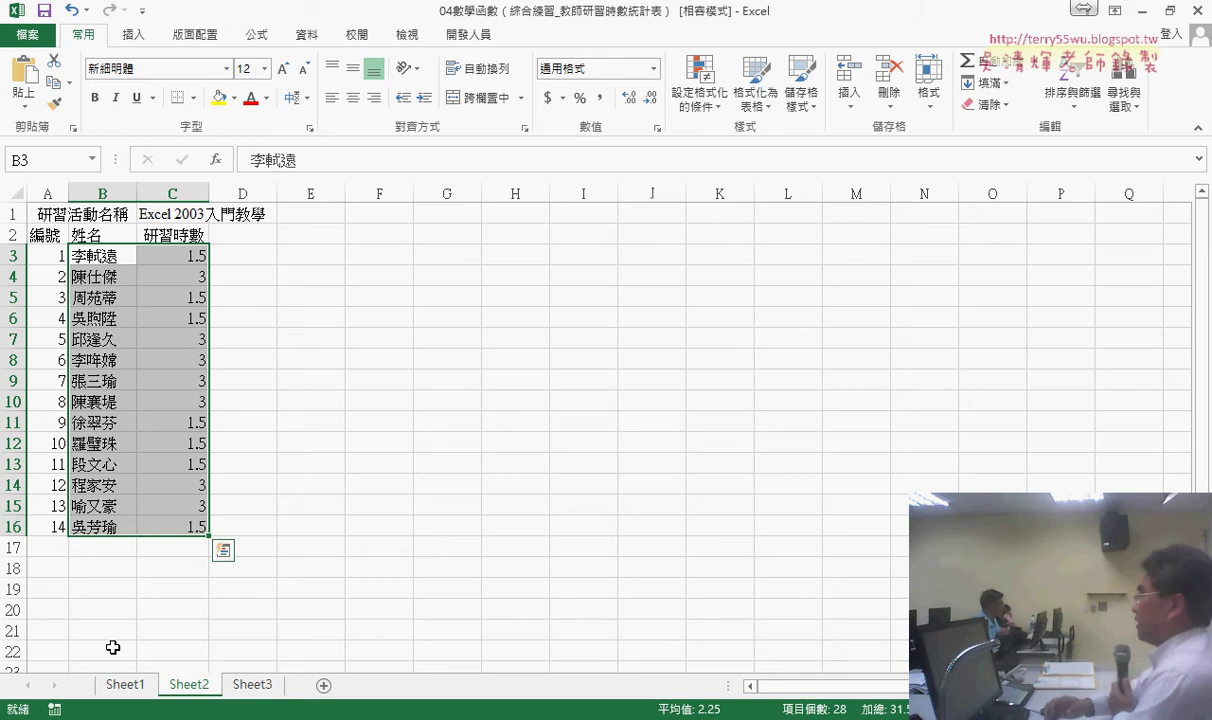
pyautogui.click(128, 685)
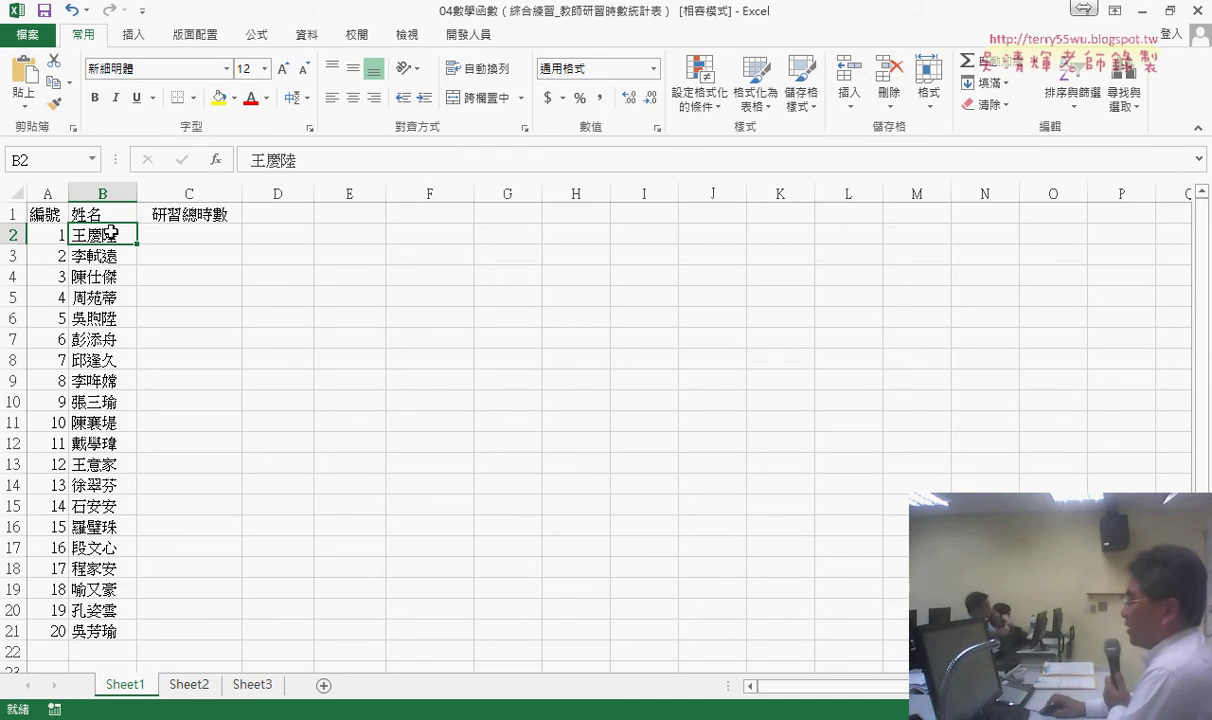
pyautogui.click(198, 233)
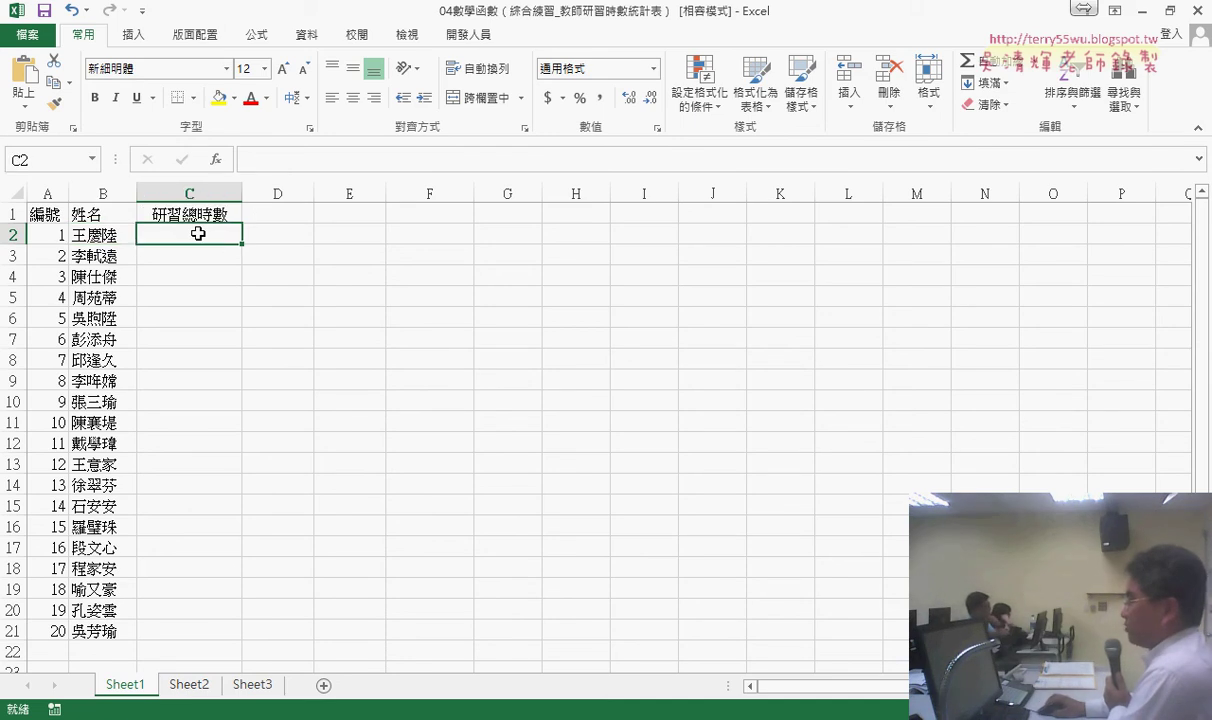
pyautogui.click(188, 685)
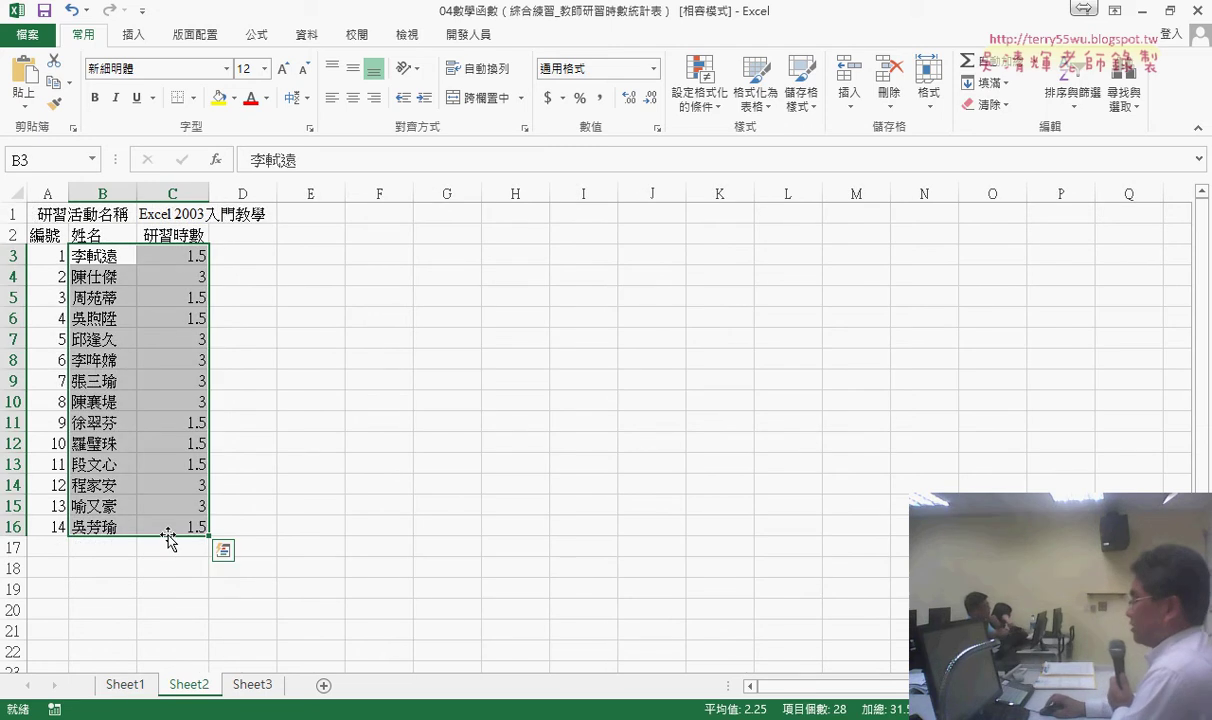
pyautogui.click(128, 686)
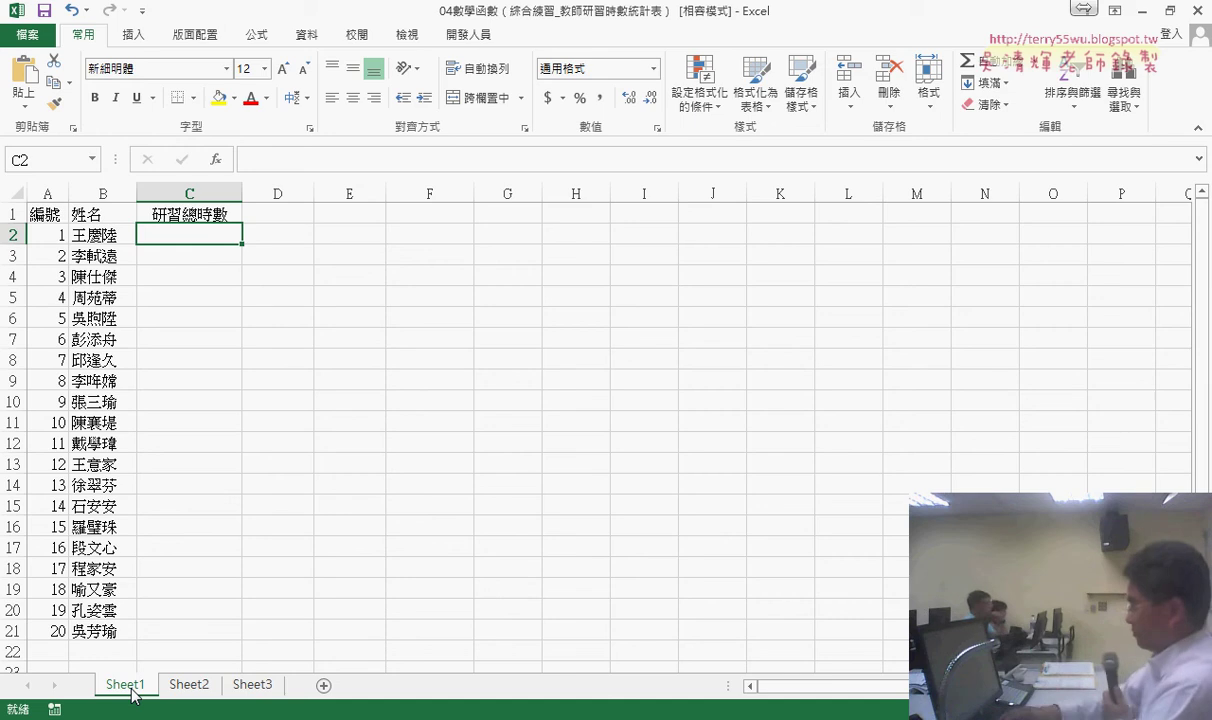
pyautogui.hotkey('alt', 'Tab')
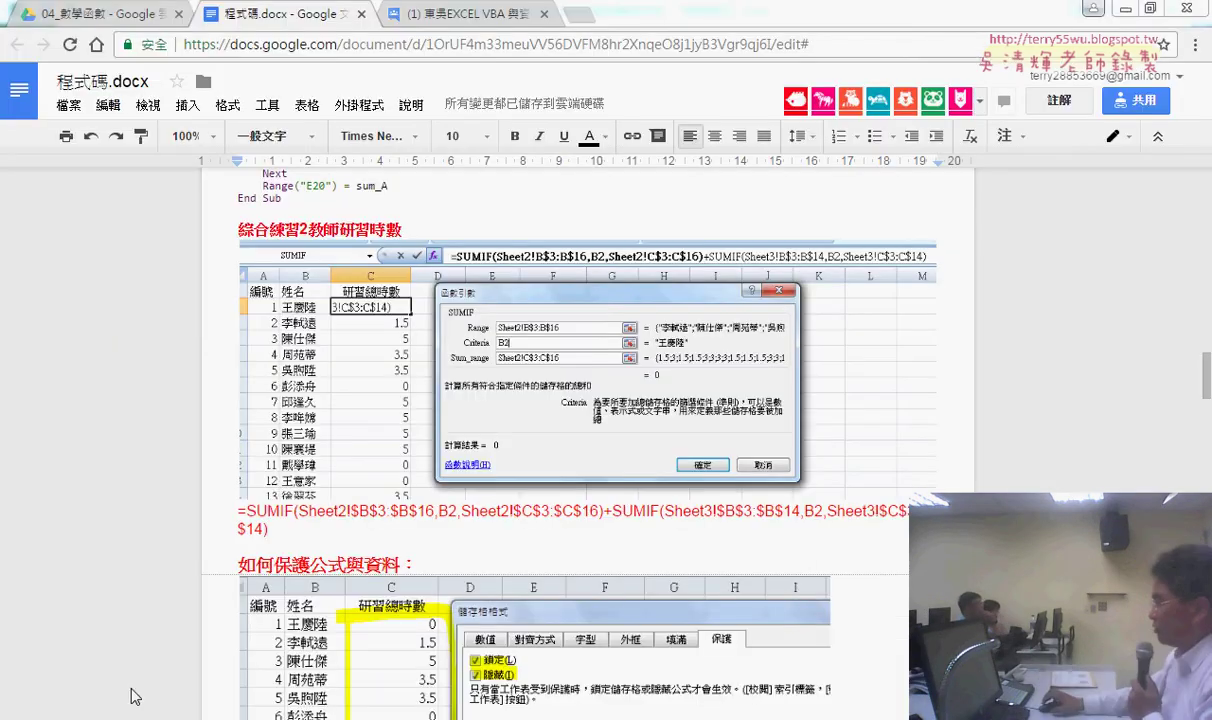
pyautogui.click(1124, 10)
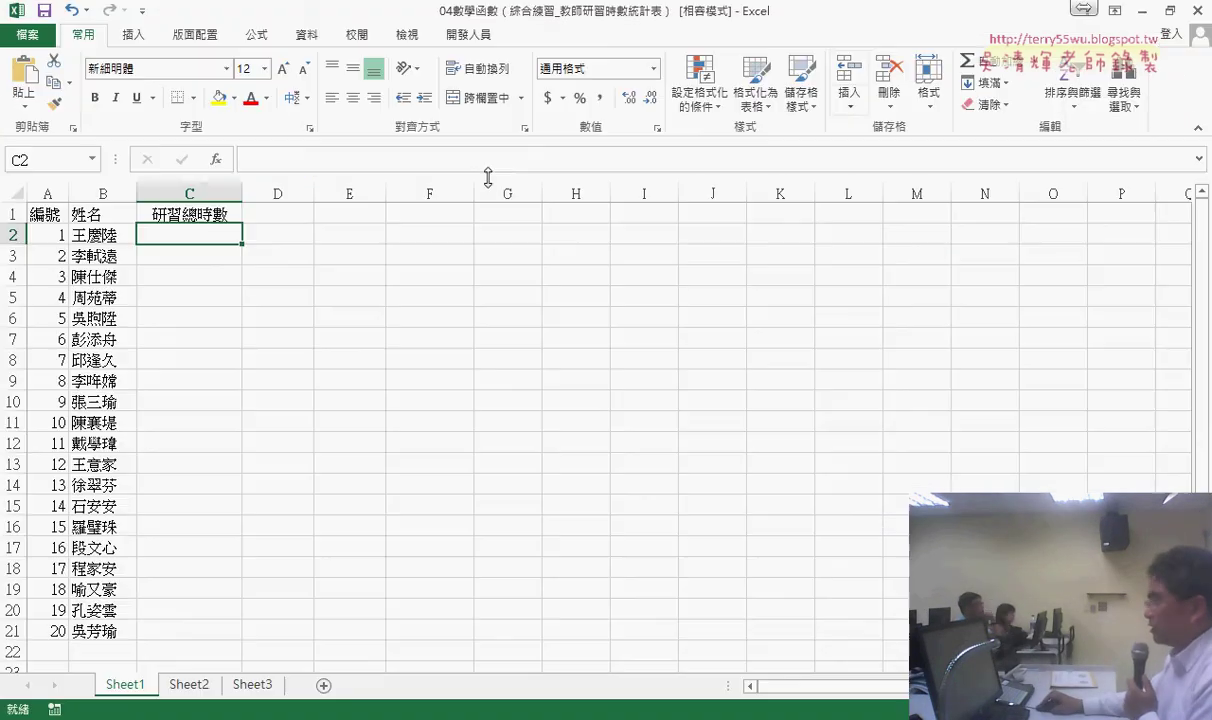
pyautogui.click(190, 685)
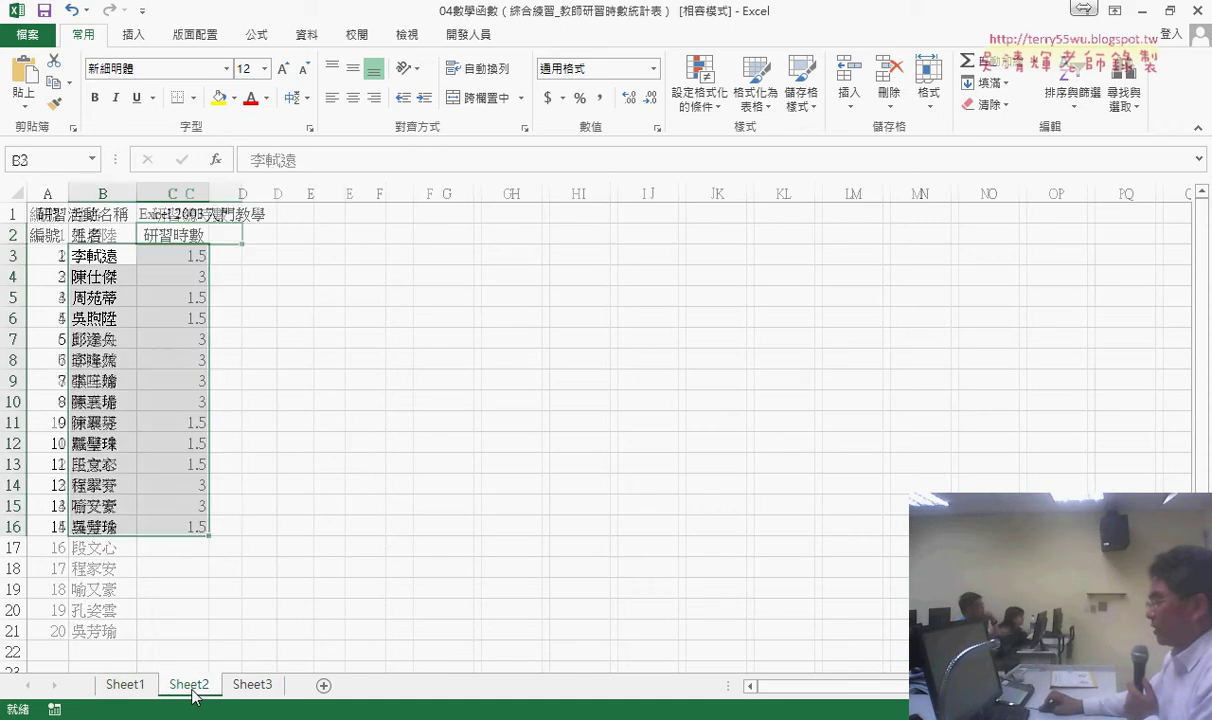
pyautogui.click(244, 688)
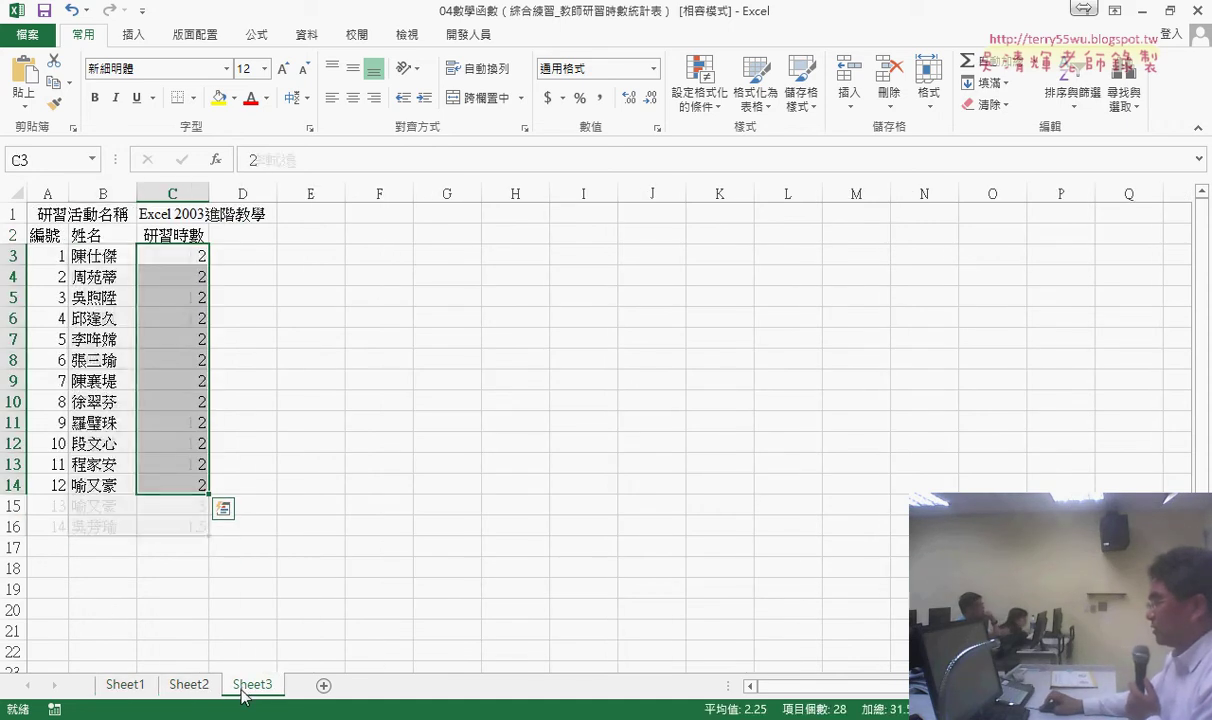
pyautogui.click(122, 685)
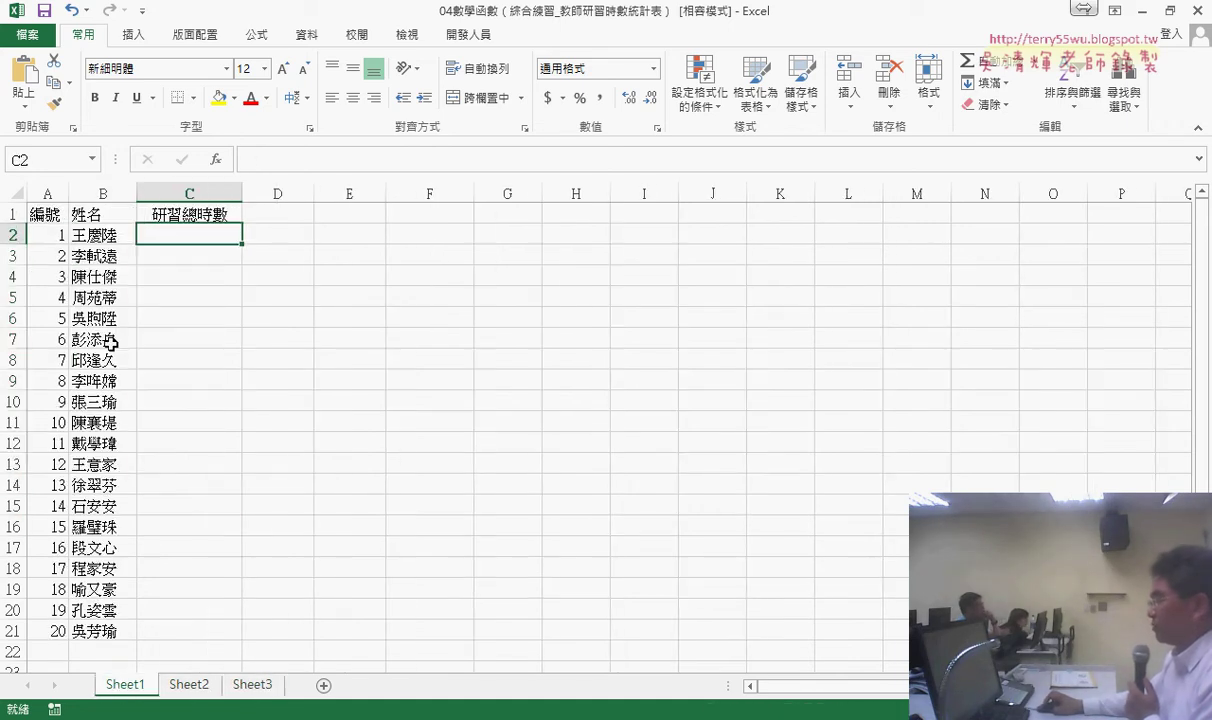
pyautogui.click(116, 236)
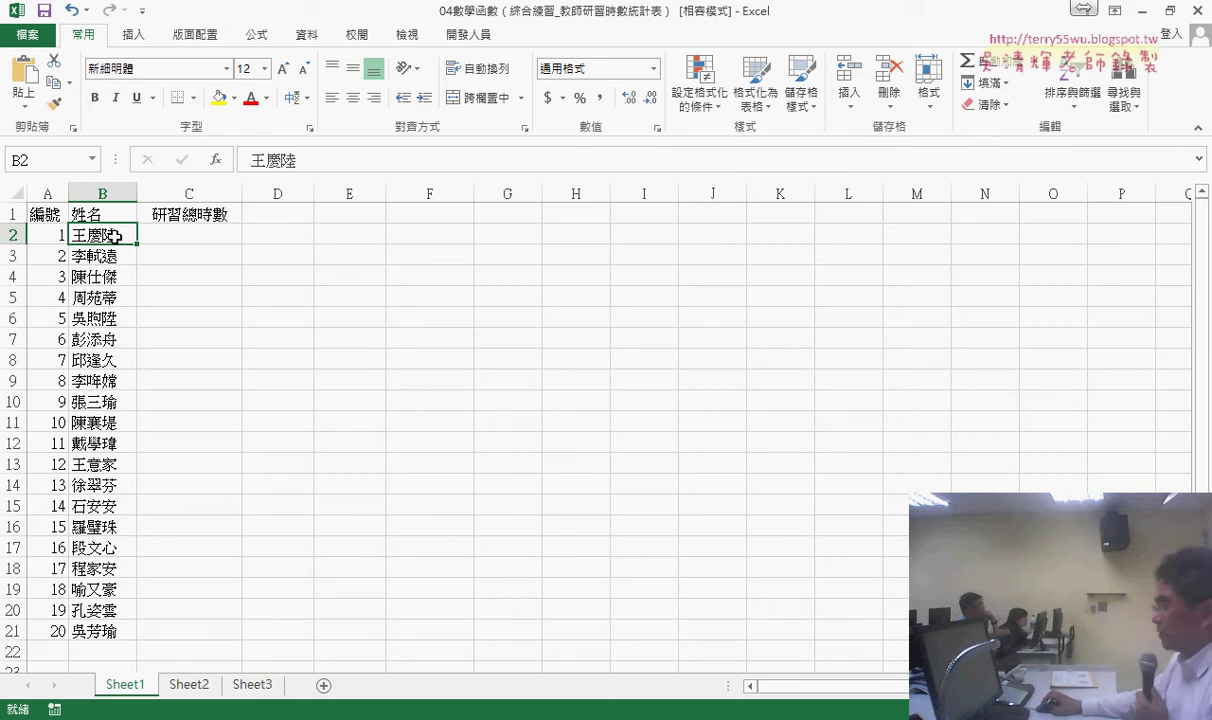
pyautogui.click(191, 688)
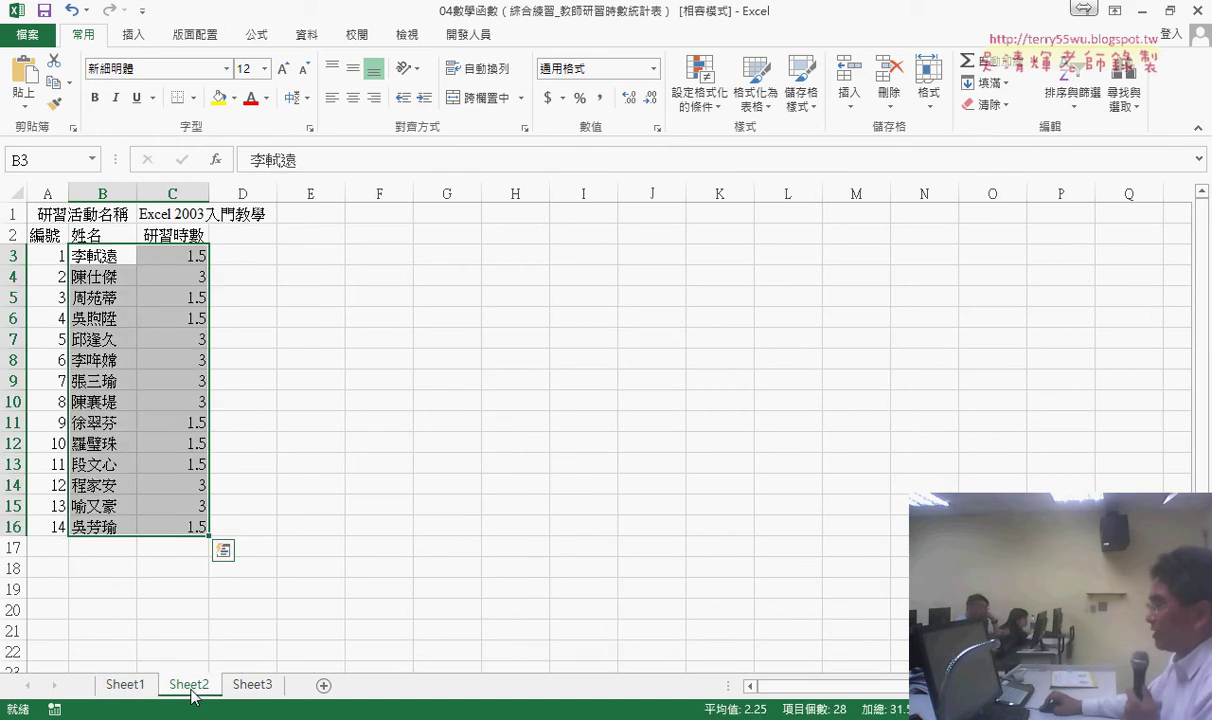
pyautogui.click(253, 688)
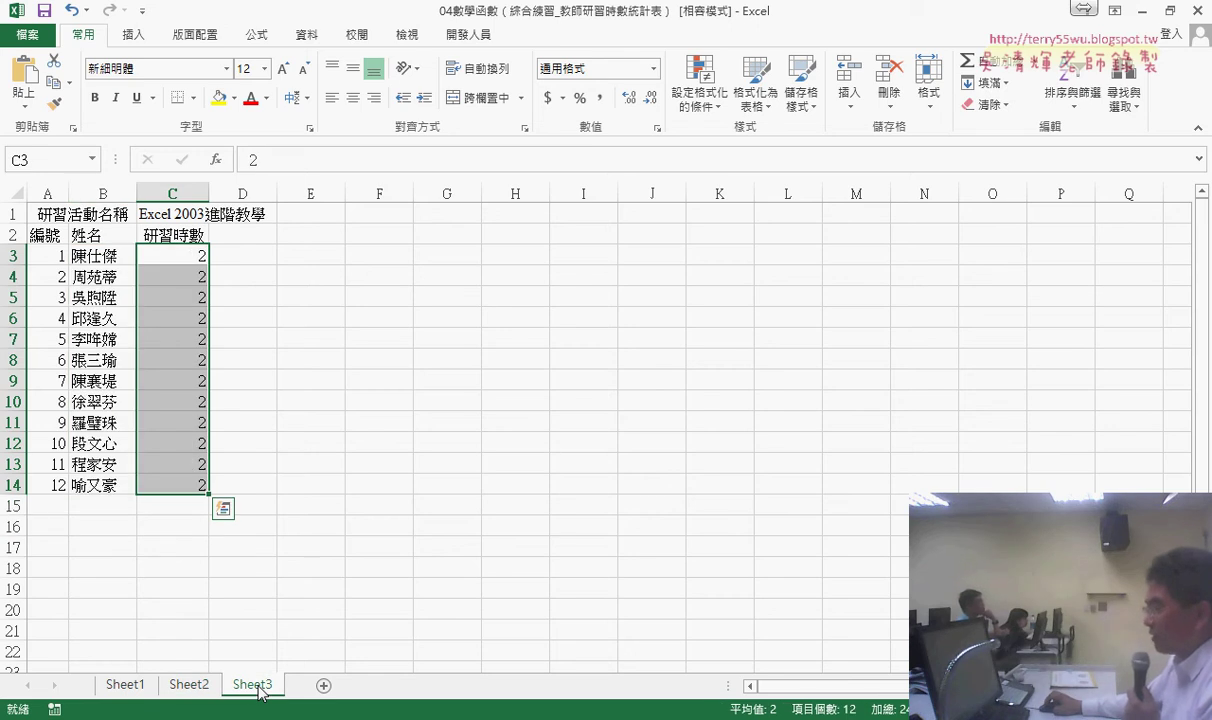
pyautogui.click(127, 688)
pyautogui.click(180, 240)
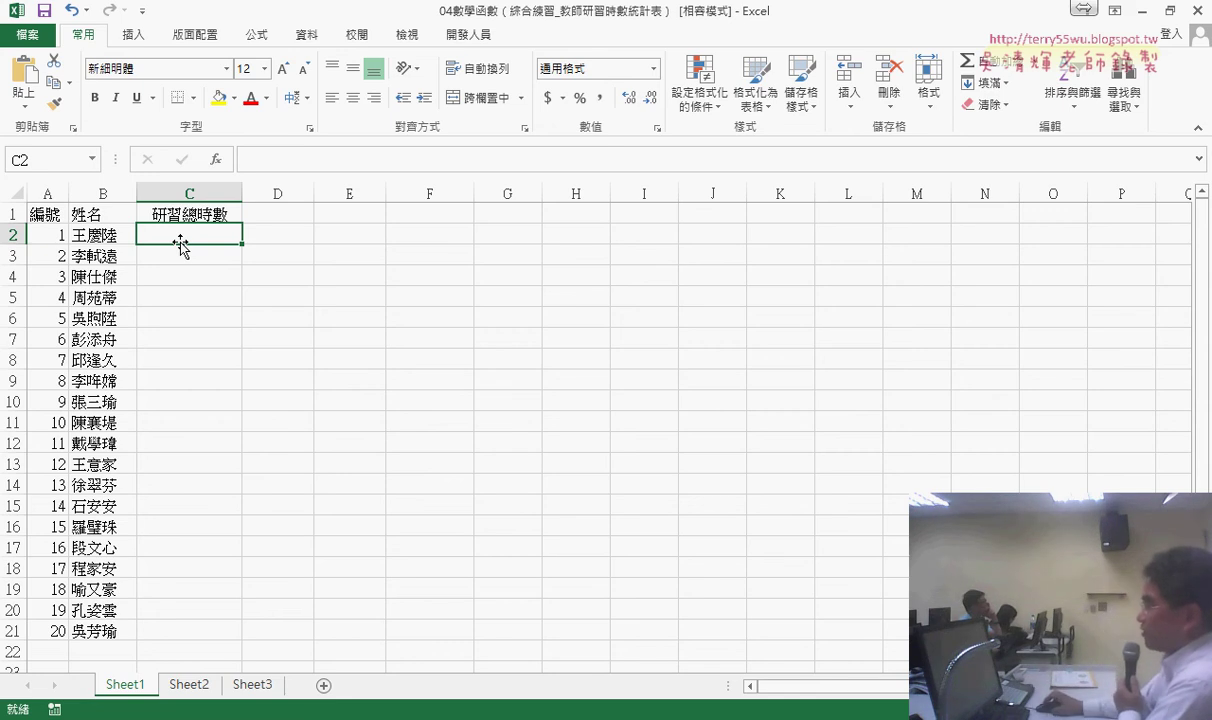
# Step: Insert SUMIF into Sheet1's C2 and begin pointing its Range argument at Sheet2
pyautogui.click(217, 160)
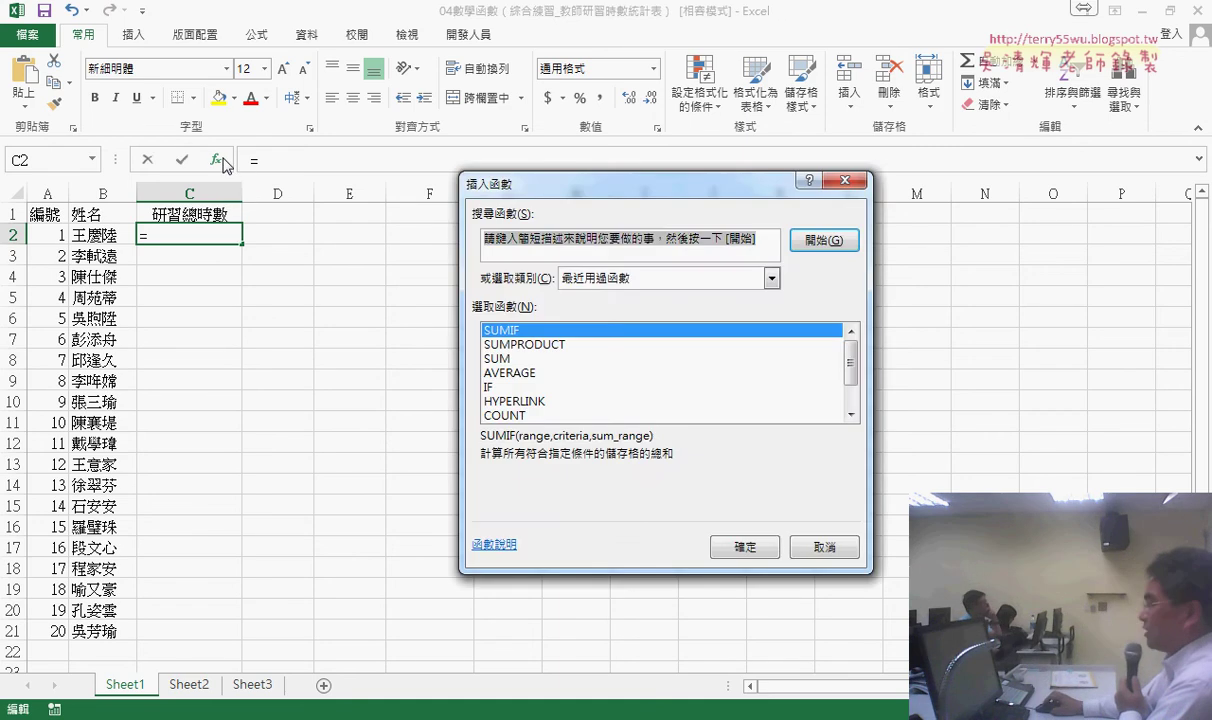
pyautogui.click(750, 547)
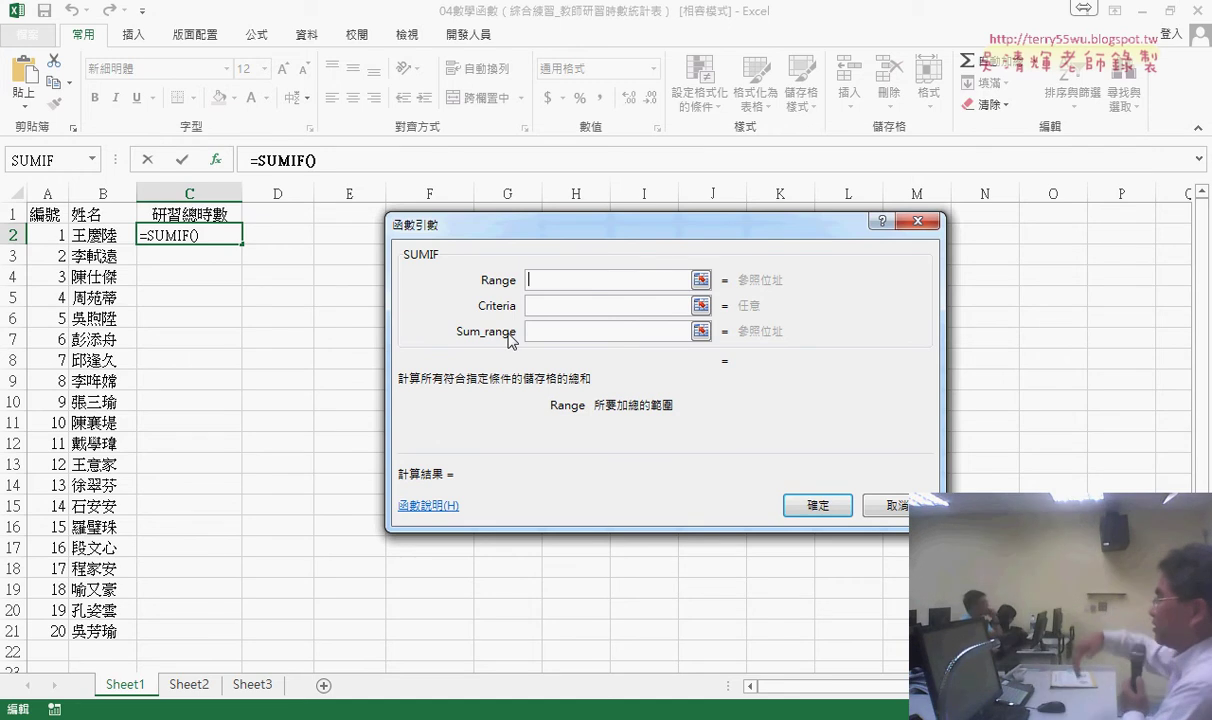
pyautogui.click(575, 305)
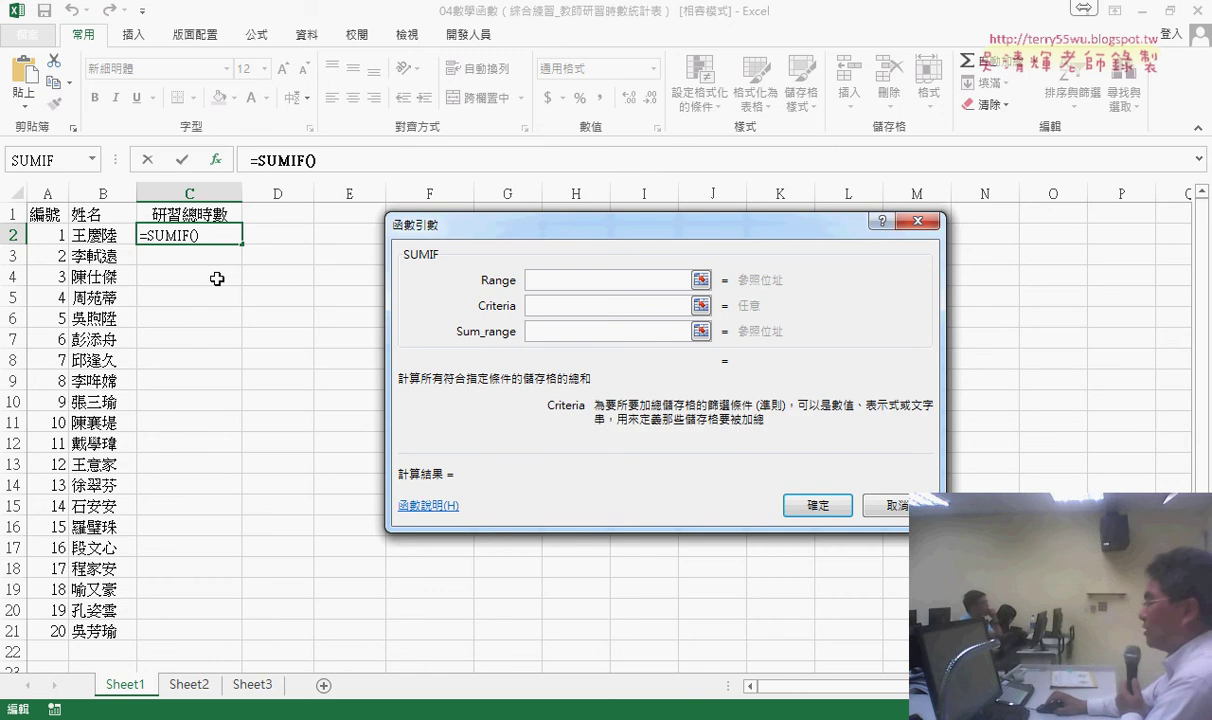
pyautogui.click(561, 334)
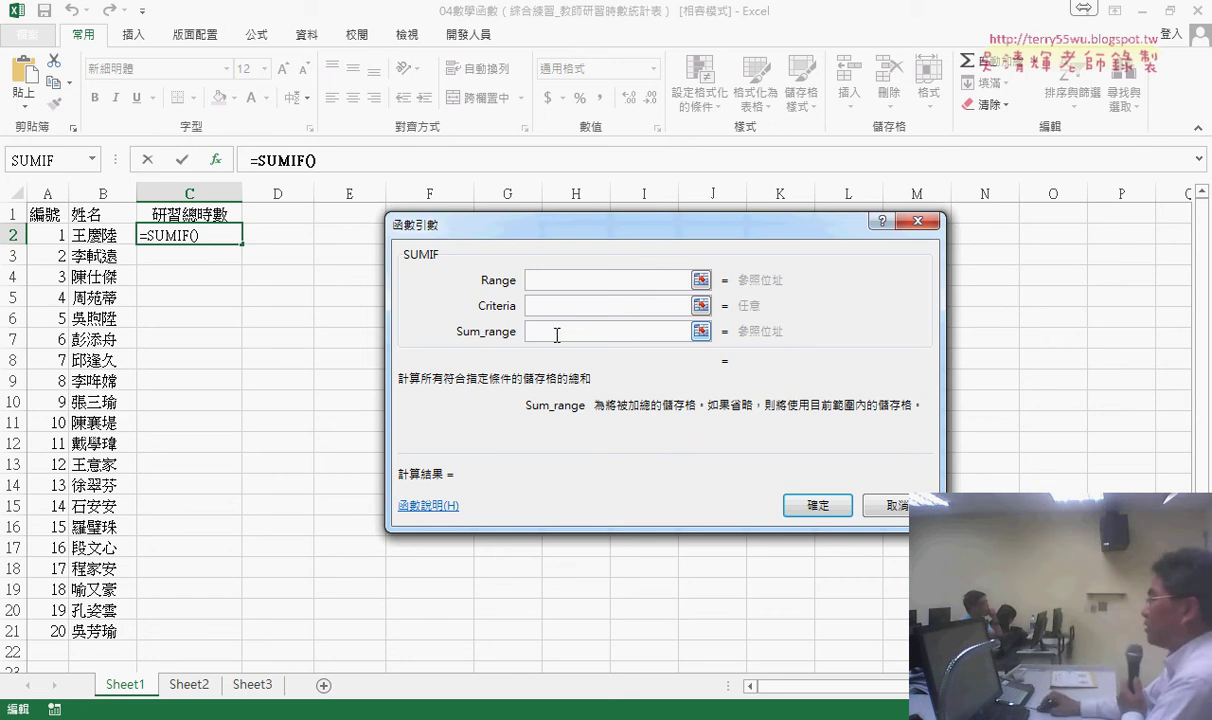
pyautogui.click(538, 280)
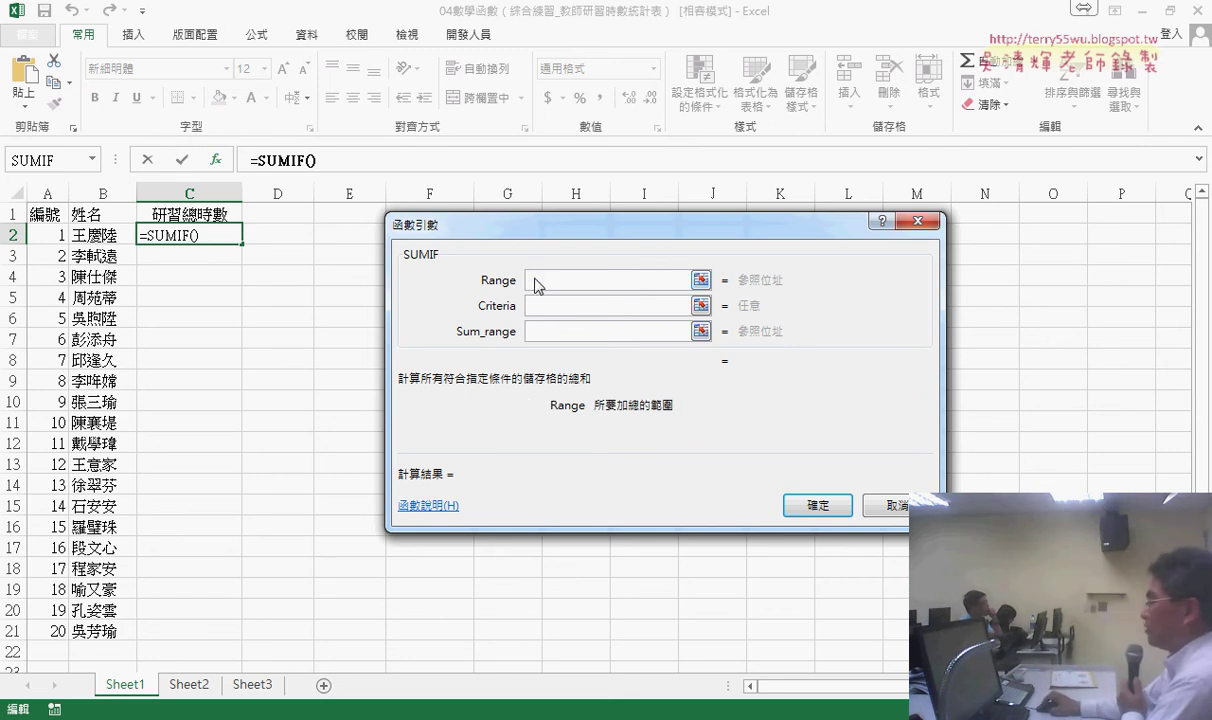
pyautogui.click(189, 684)
# Step: Set SUMIF Range Sheet2!B3:B16, Criteria B2 and Sum_range Sheet2!C3:C16, then review them
pyautogui.moveTo(88, 262); pyautogui.dragTo(117, 520)
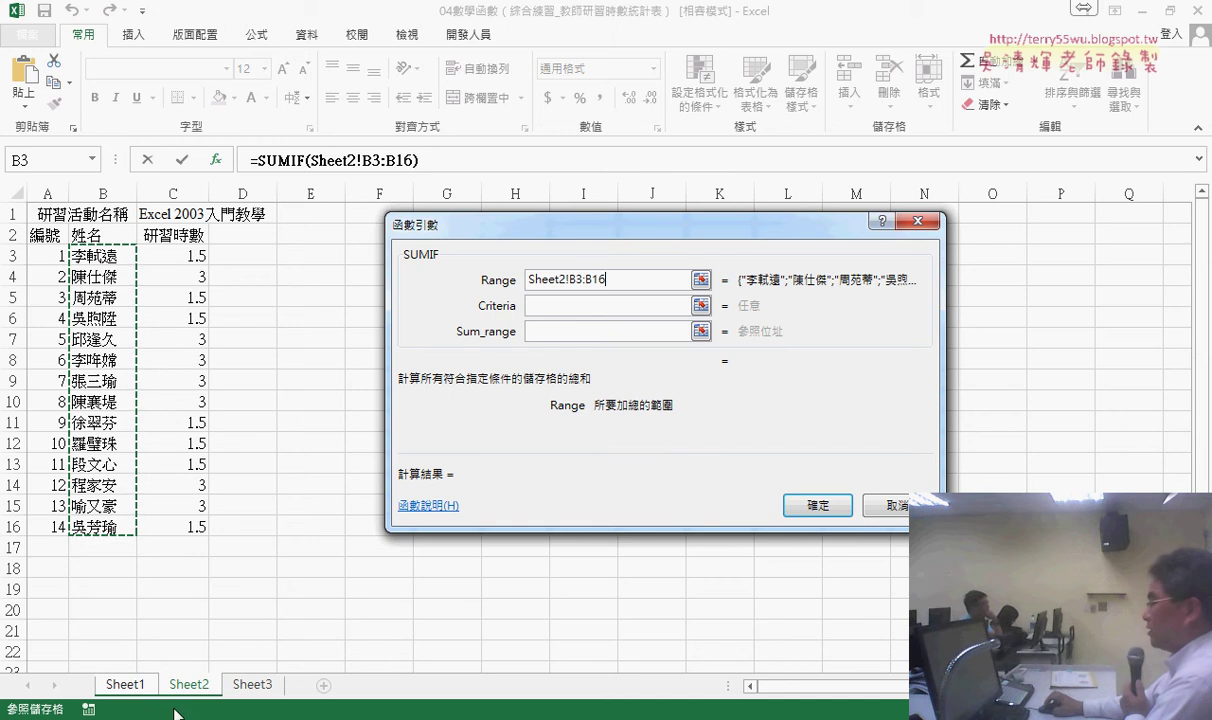
pyautogui.click(548, 305)
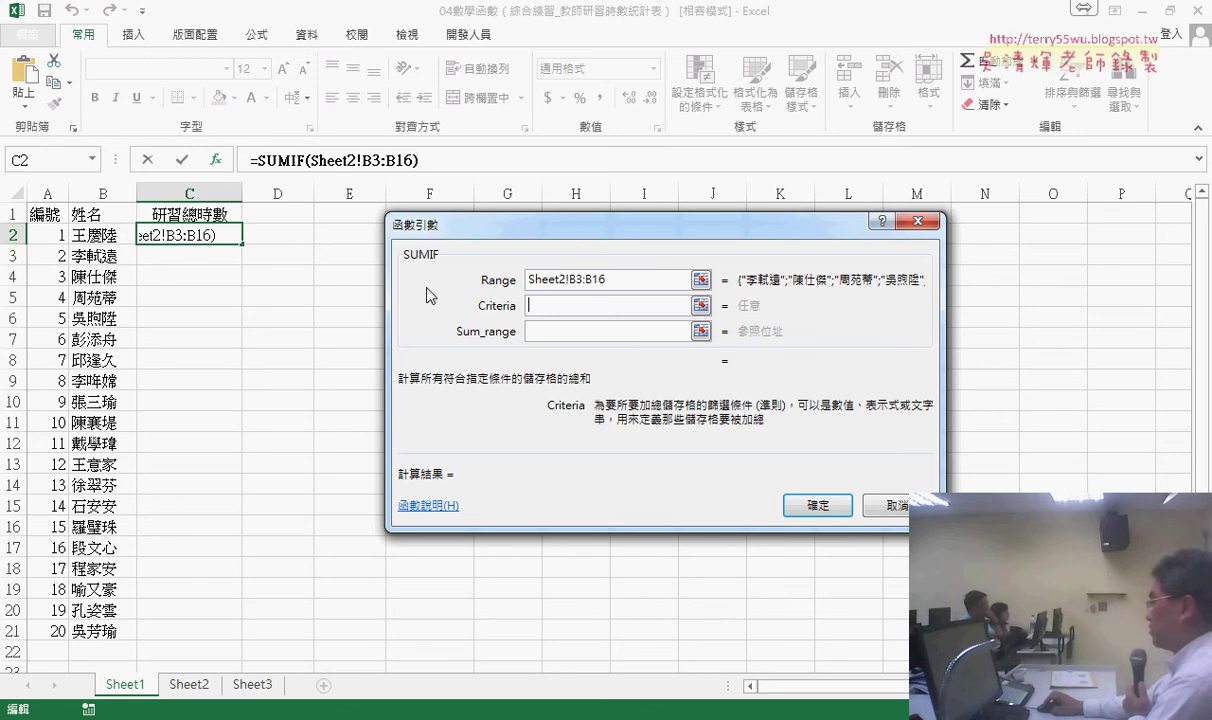
pyautogui.click(112, 236)
pyautogui.click(556, 330)
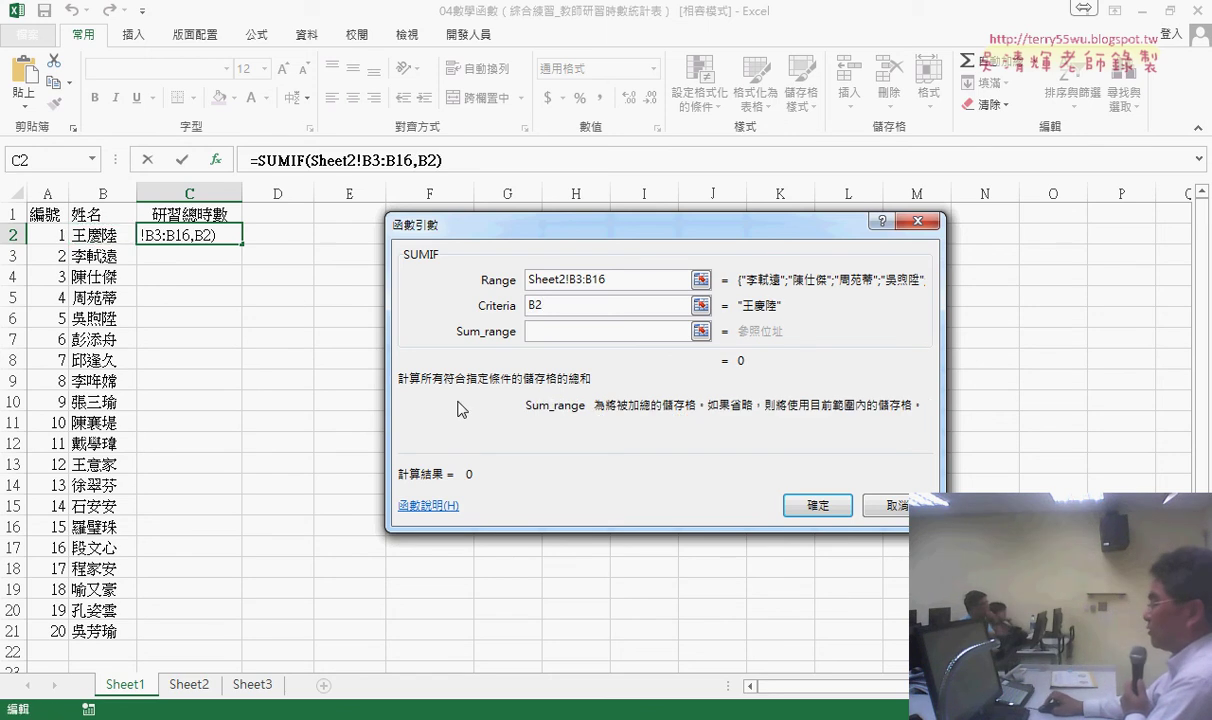
pyautogui.click(195, 685)
pyautogui.moveTo(178, 256); pyautogui.dragTo(180, 526)
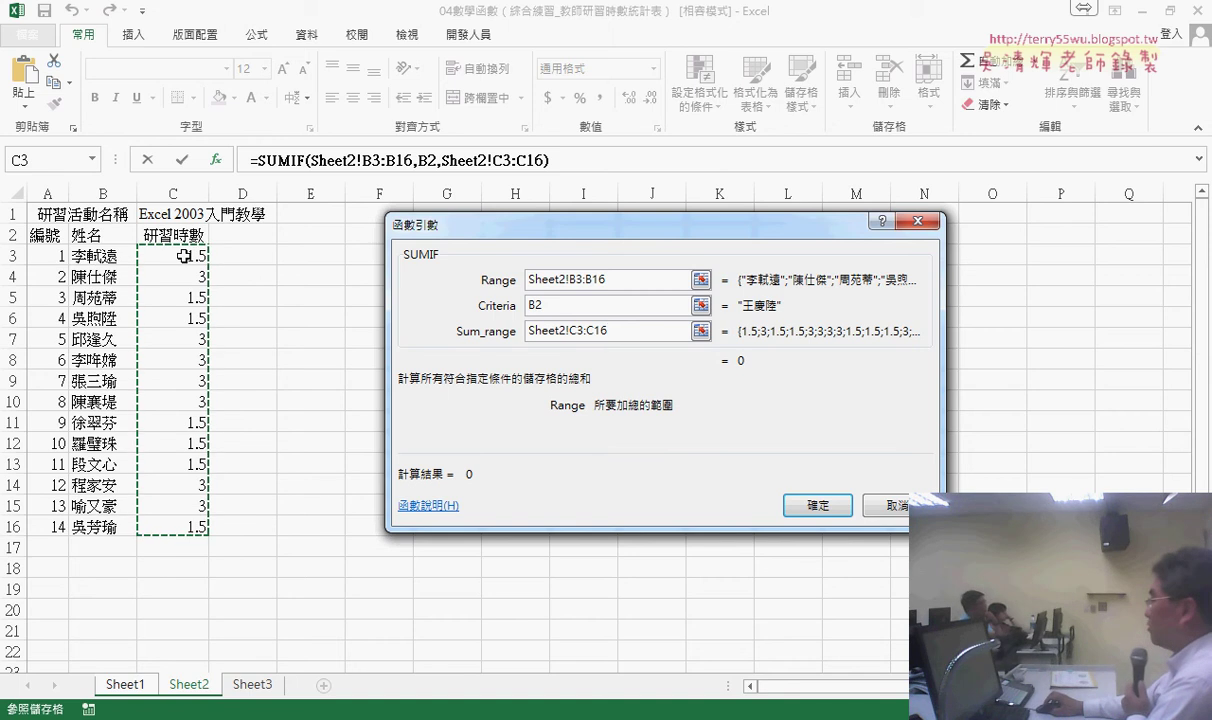
pyautogui.click(609, 281)
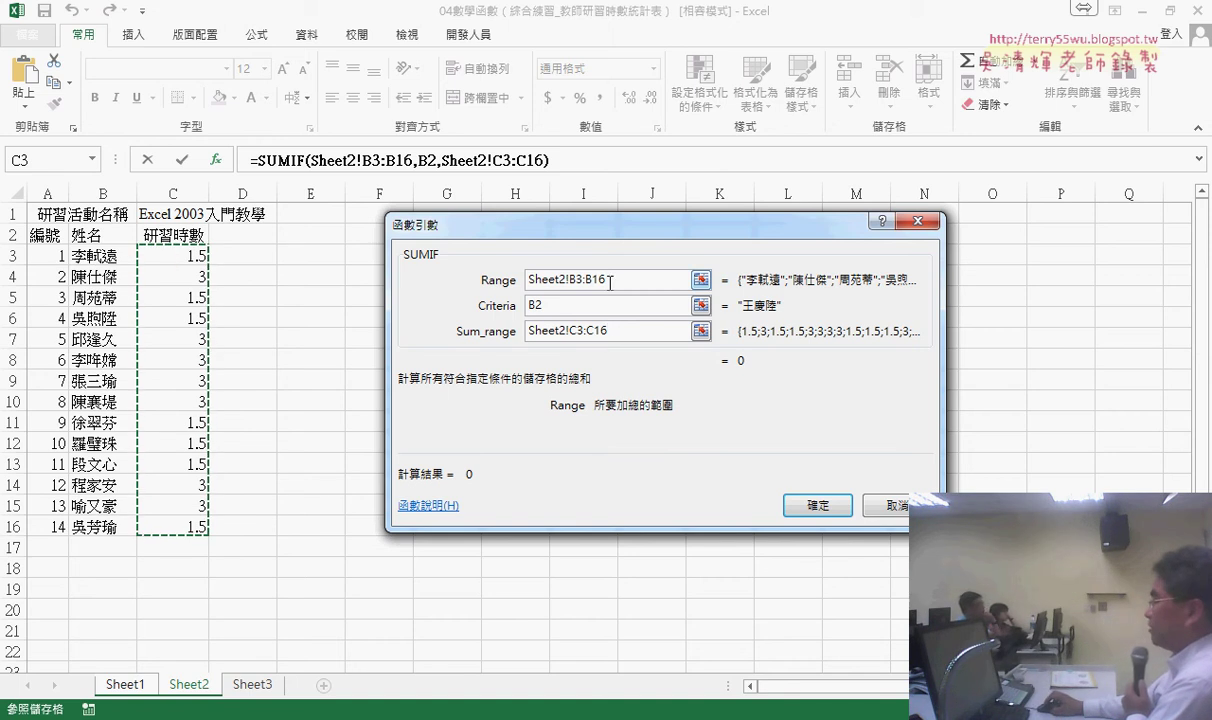
pyautogui.click(547, 307)
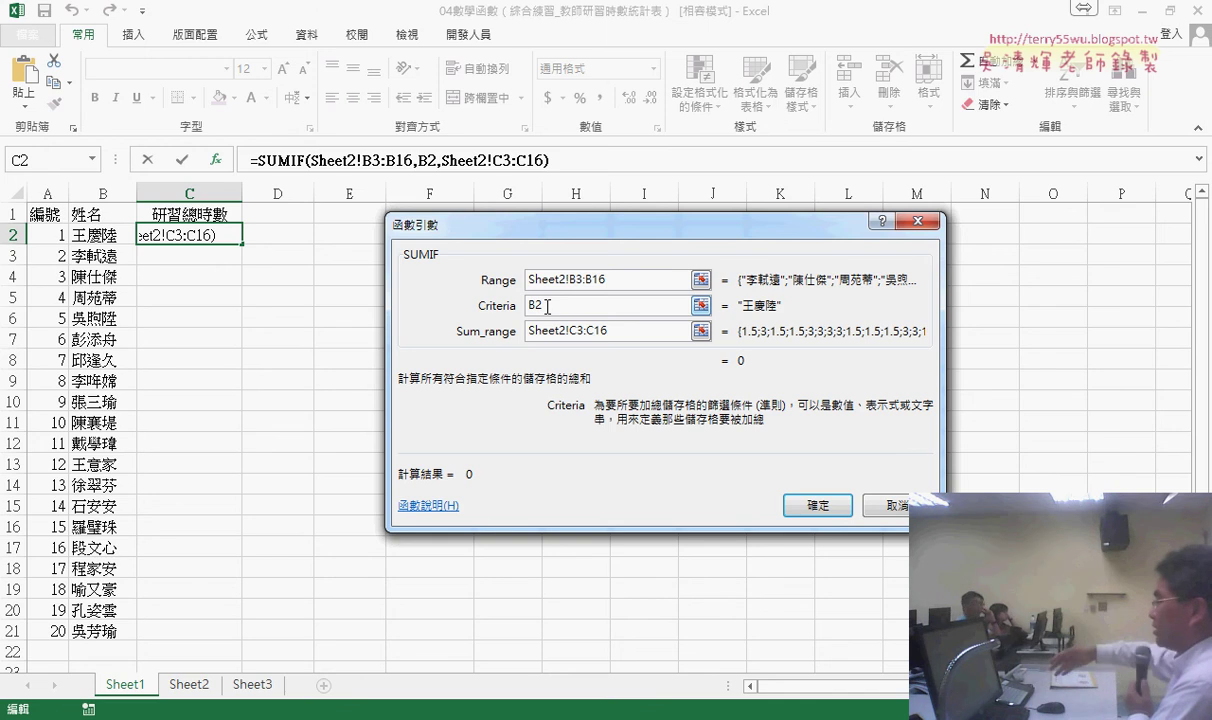
pyautogui.click(585, 285)
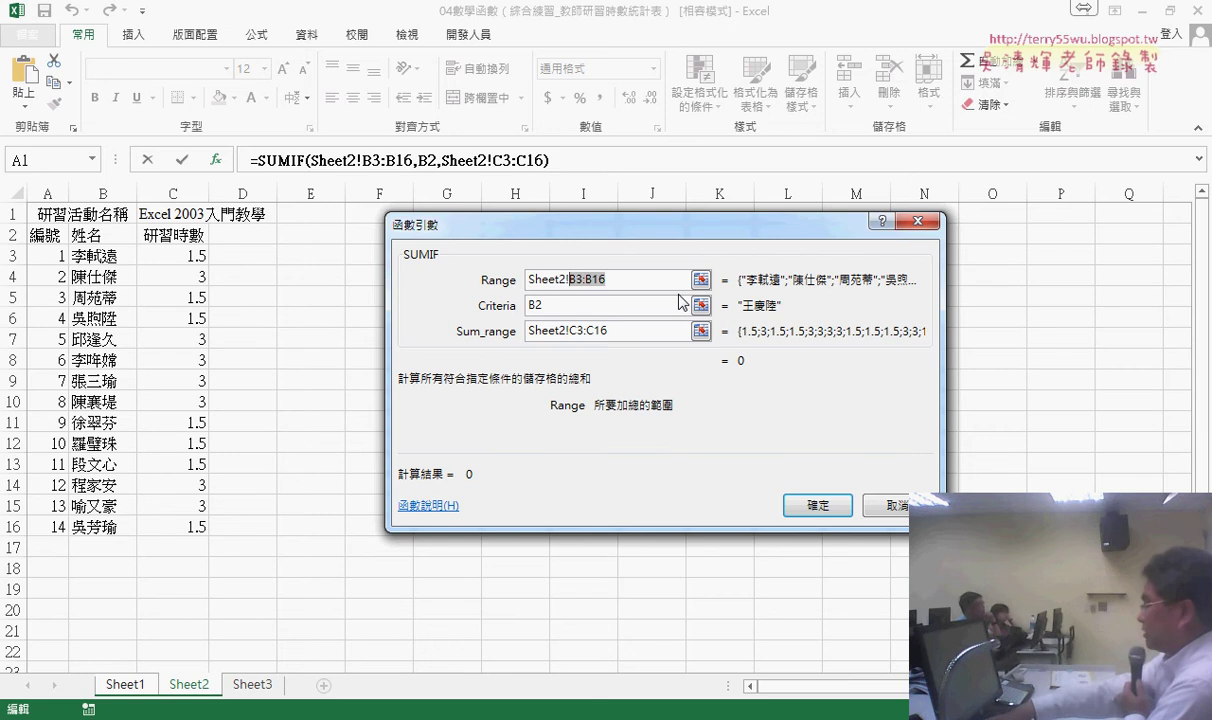
# Step: Make the Sheet2 SUMIF ranges row-absolute (B$3:B$16, C$3:C$16) and fill C2 down to C21
pyautogui.press('F4')
pyautogui.press('F4')
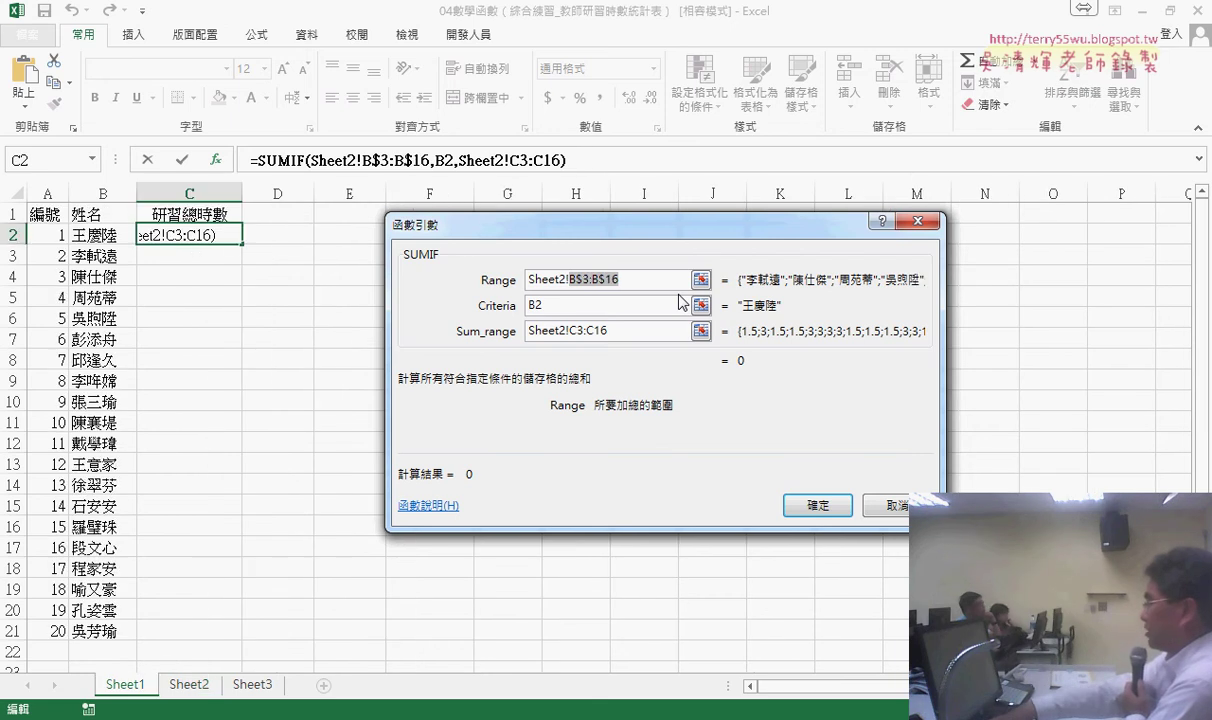
pyautogui.moveTo(631, 331); pyautogui.dragTo(571, 331)
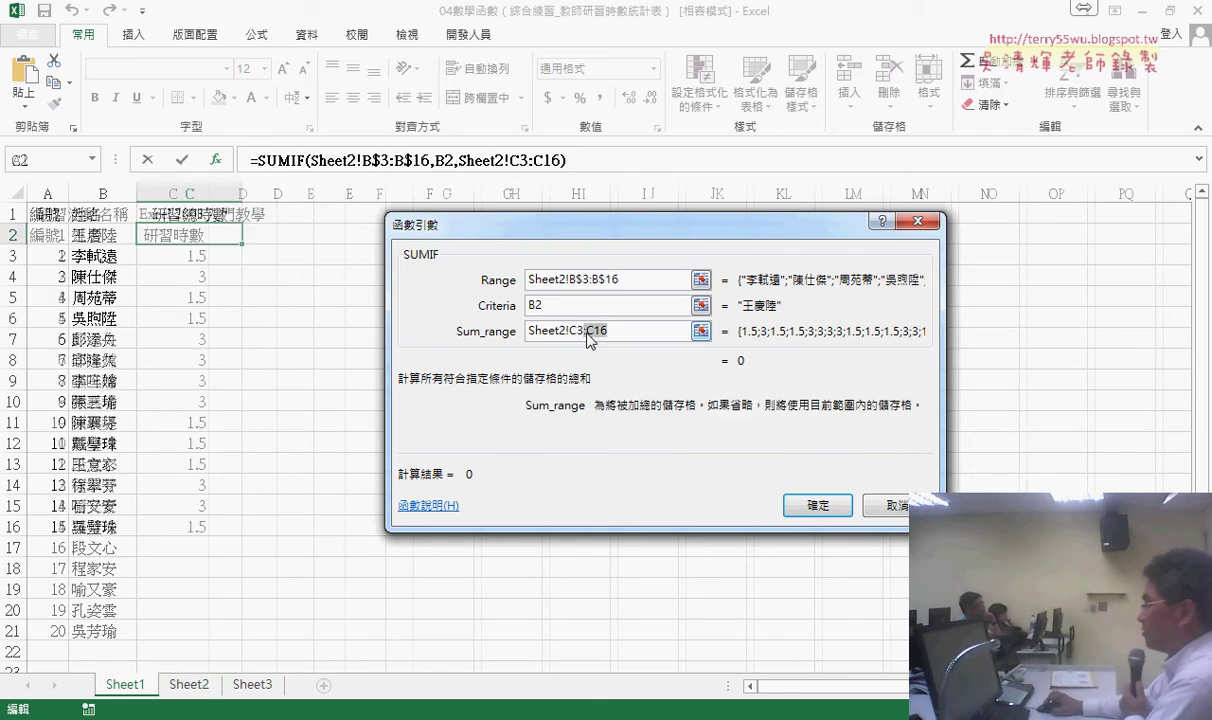
pyautogui.press('F4')
pyautogui.press('F4')
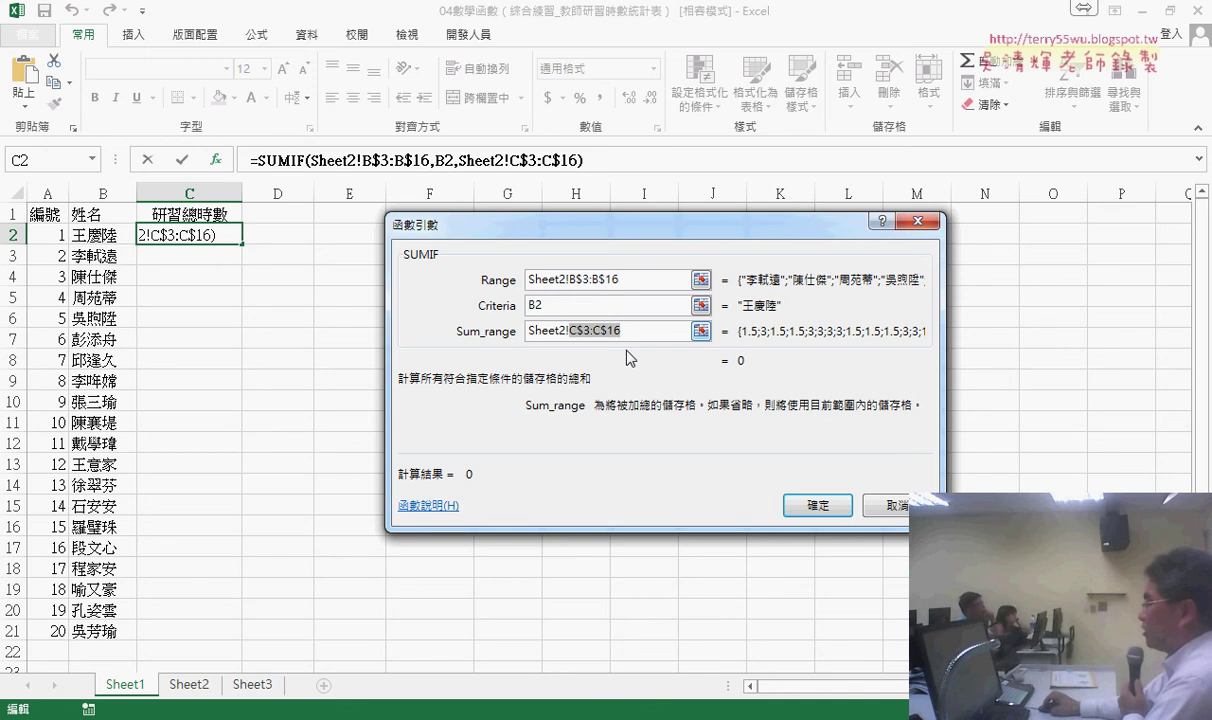
pyautogui.click(815, 505)
pyautogui.moveTo(244, 245); pyautogui.dragTo(228, 643)
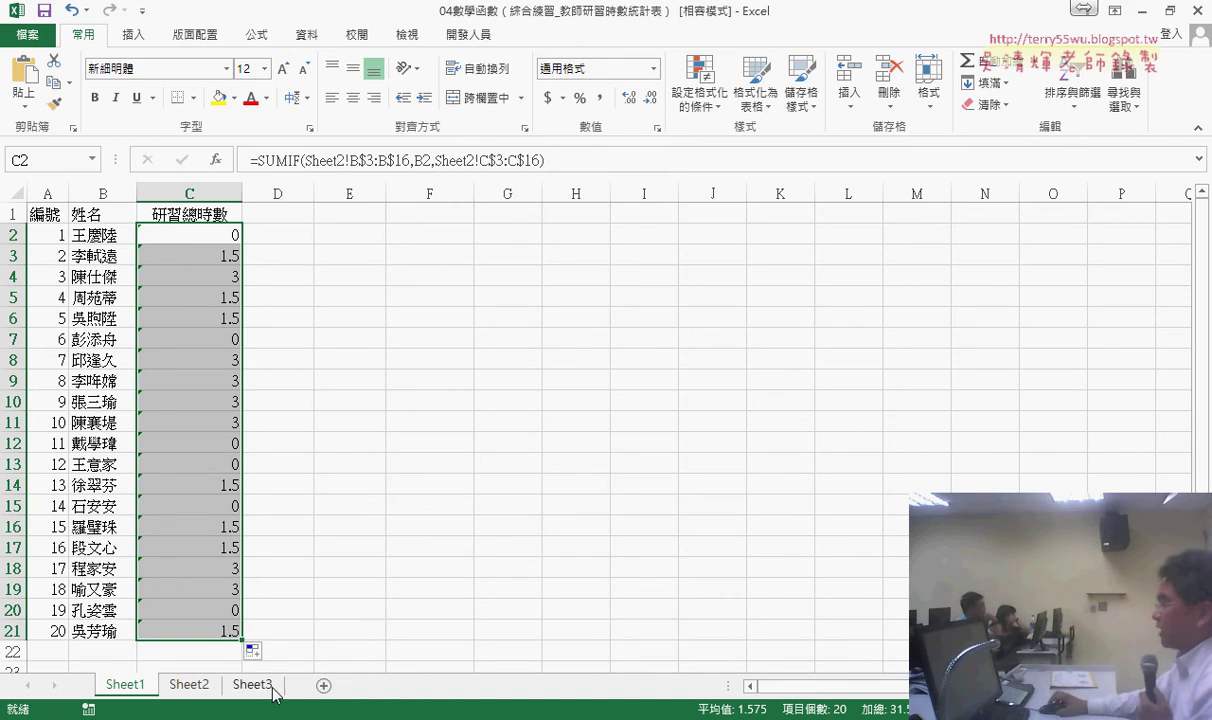
# Step: Copy C2's SUMIF formula text and append '+' plus a pasted second copy
pyautogui.click(200, 235)
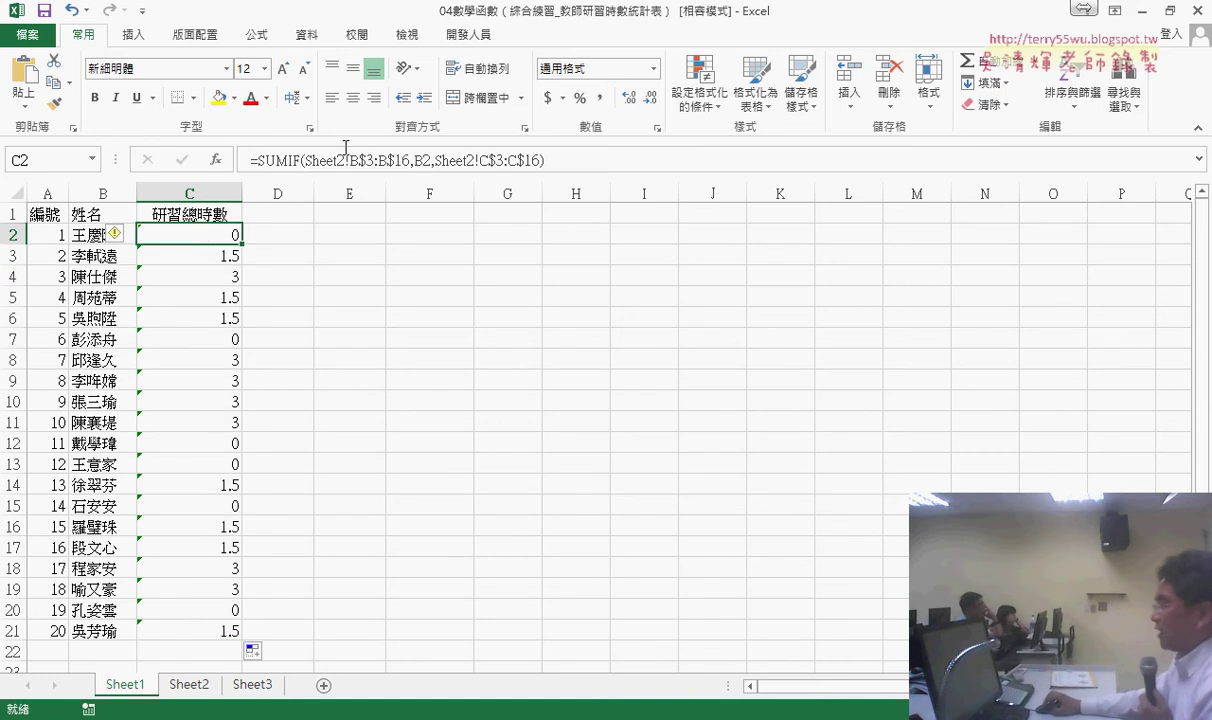
pyautogui.moveTo(250, 160); pyautogui.dragTo(618, 162)
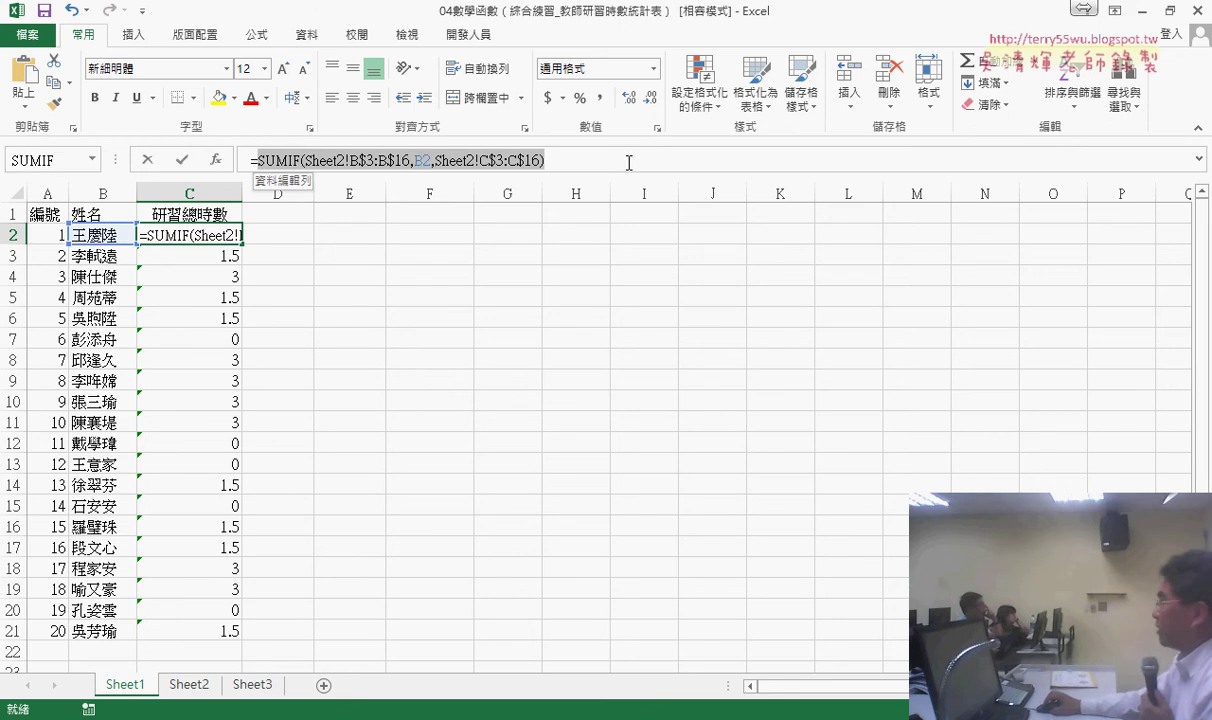
pyautogui.rightClick(494, 150)
pyautogui.click(540, 188)
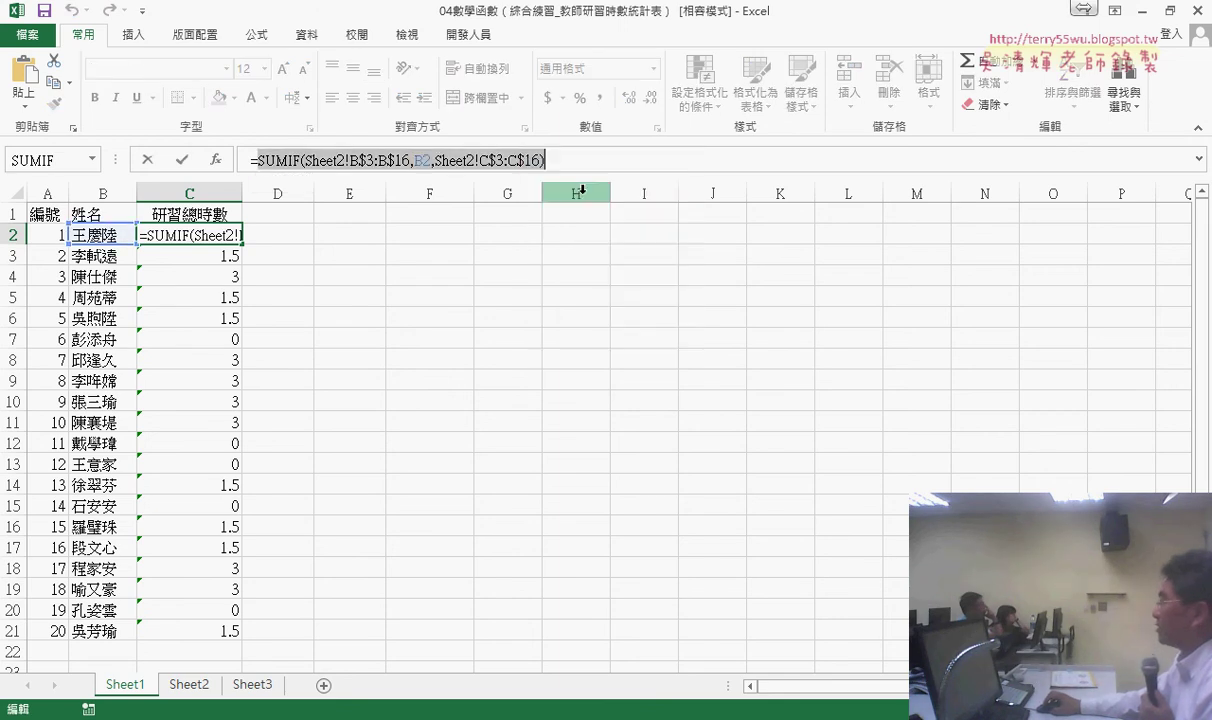
pyautogui.click(583, 166)
pyautogui.write('+')
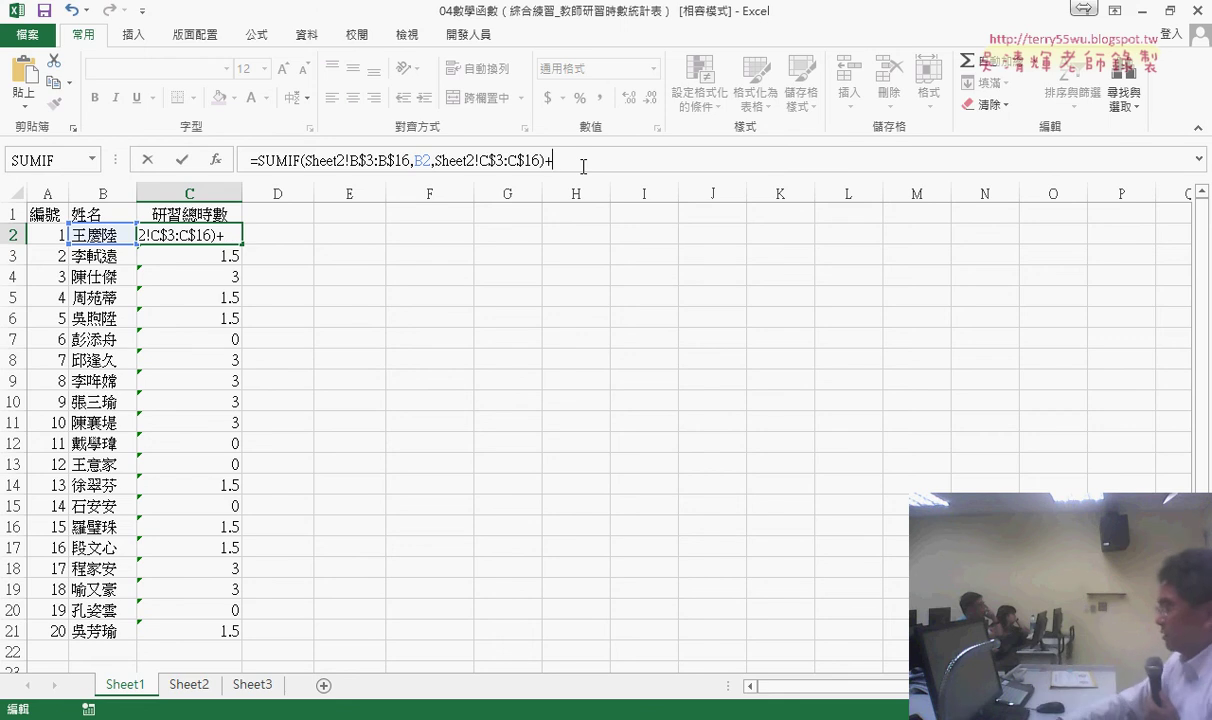
pyautogui.hotkey('ctrl', 'v')
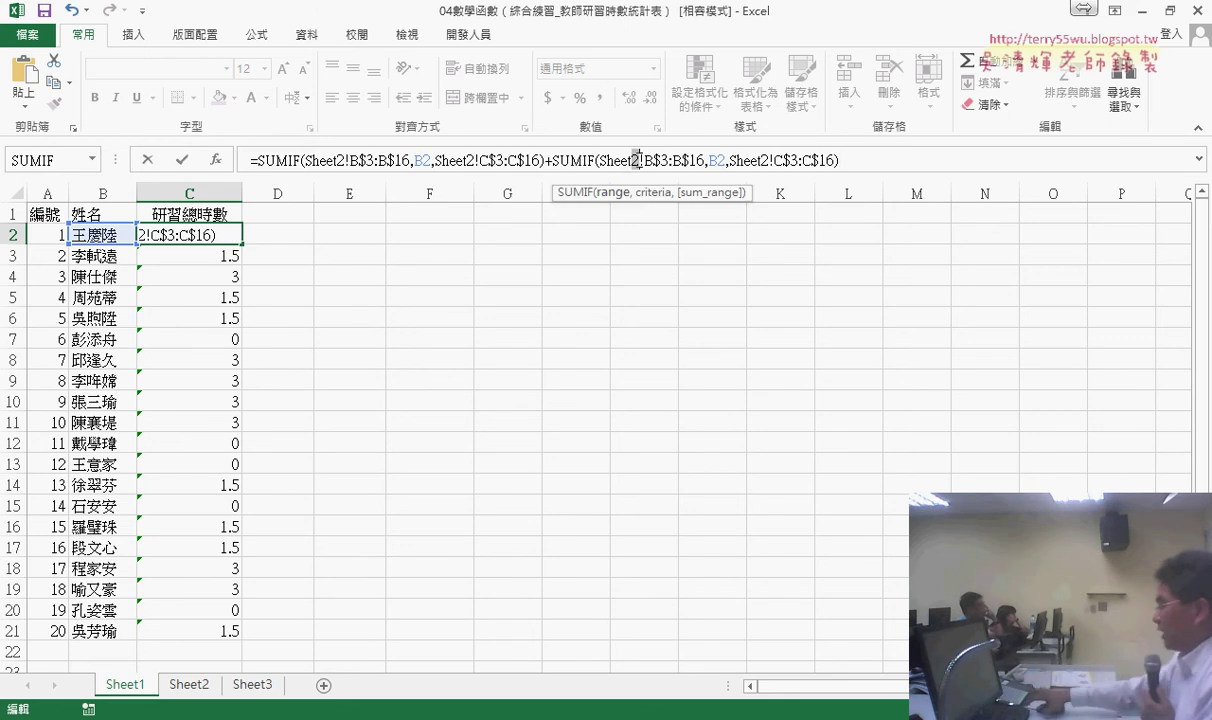
# Step: Point the second SUMIF at Sheet3 with rows 3 to 14 and commit the formula
pyautogui.write('3')
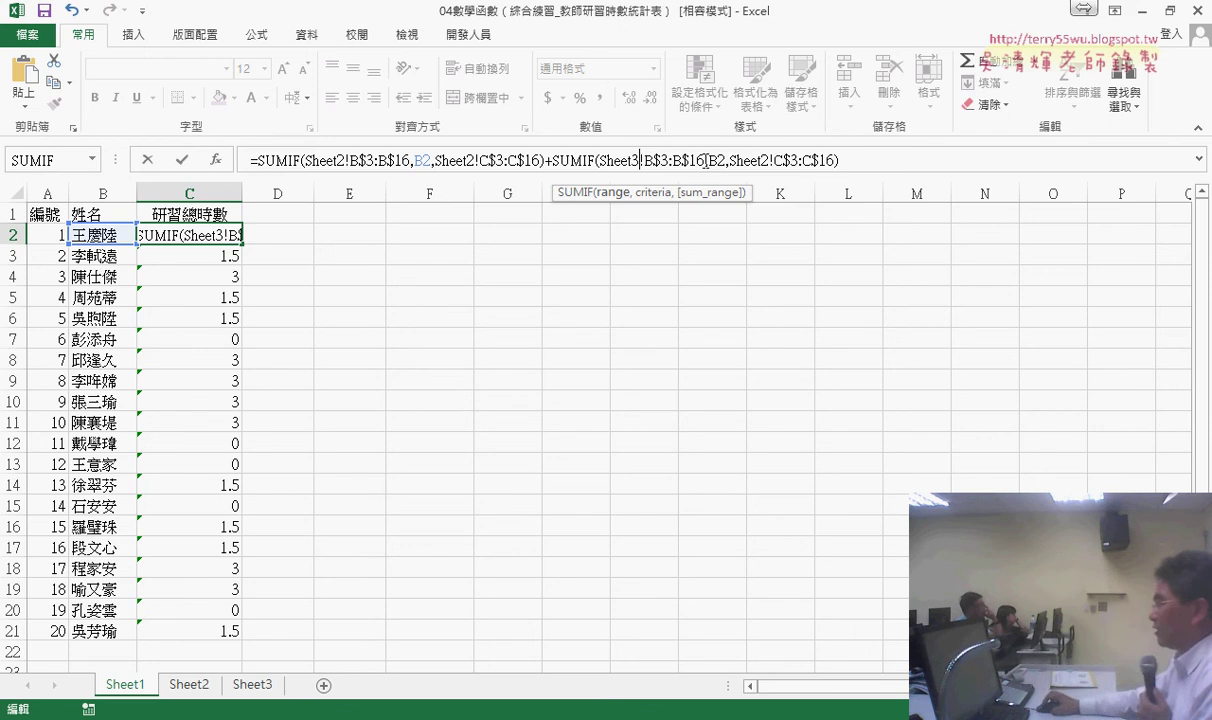
pyautogui.click(707, 160)
pyautogui.press('BackSpace')
pyautogui.write('4')
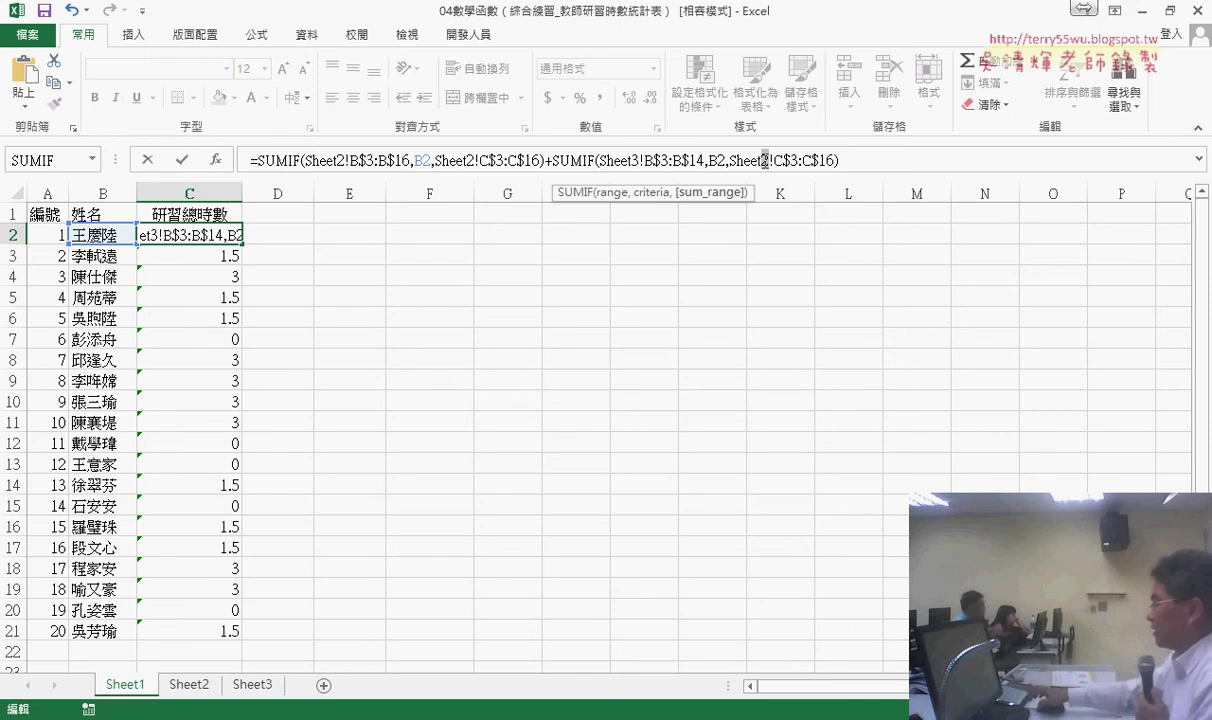
pyautogui.write('3')
pyautogui.moveTo(814, 160); pyautogui.dragTo(828, 158)
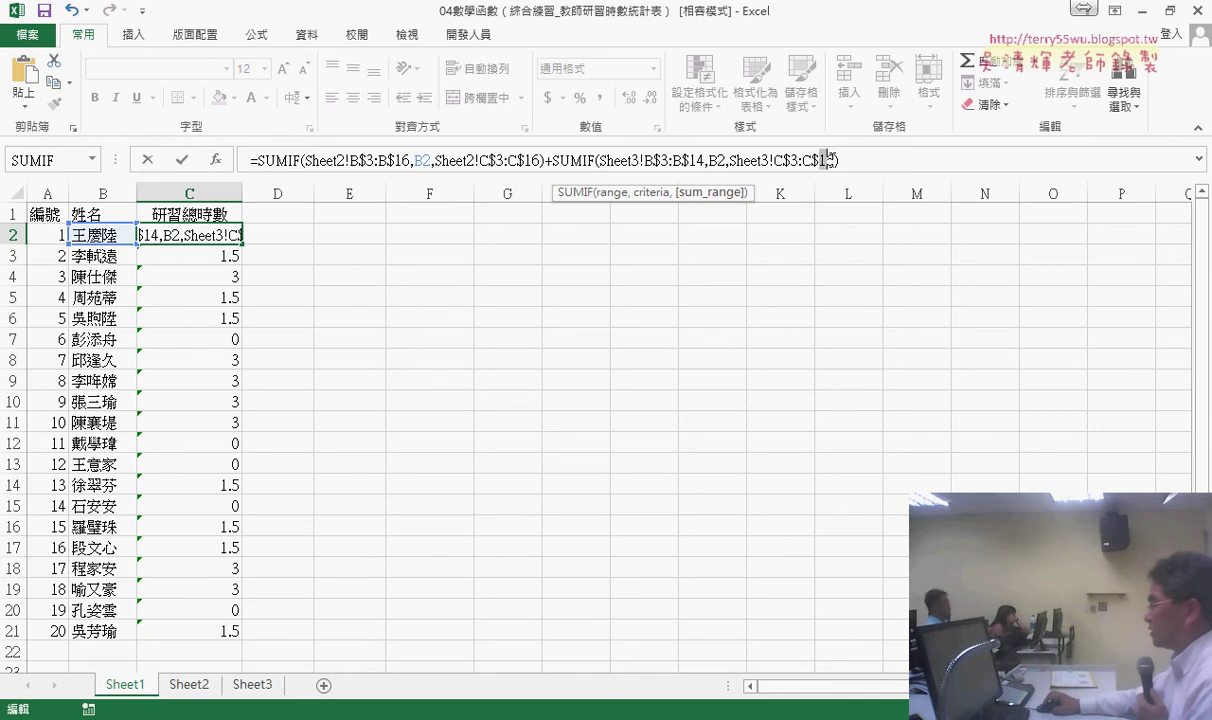
pyautogui.write('4')
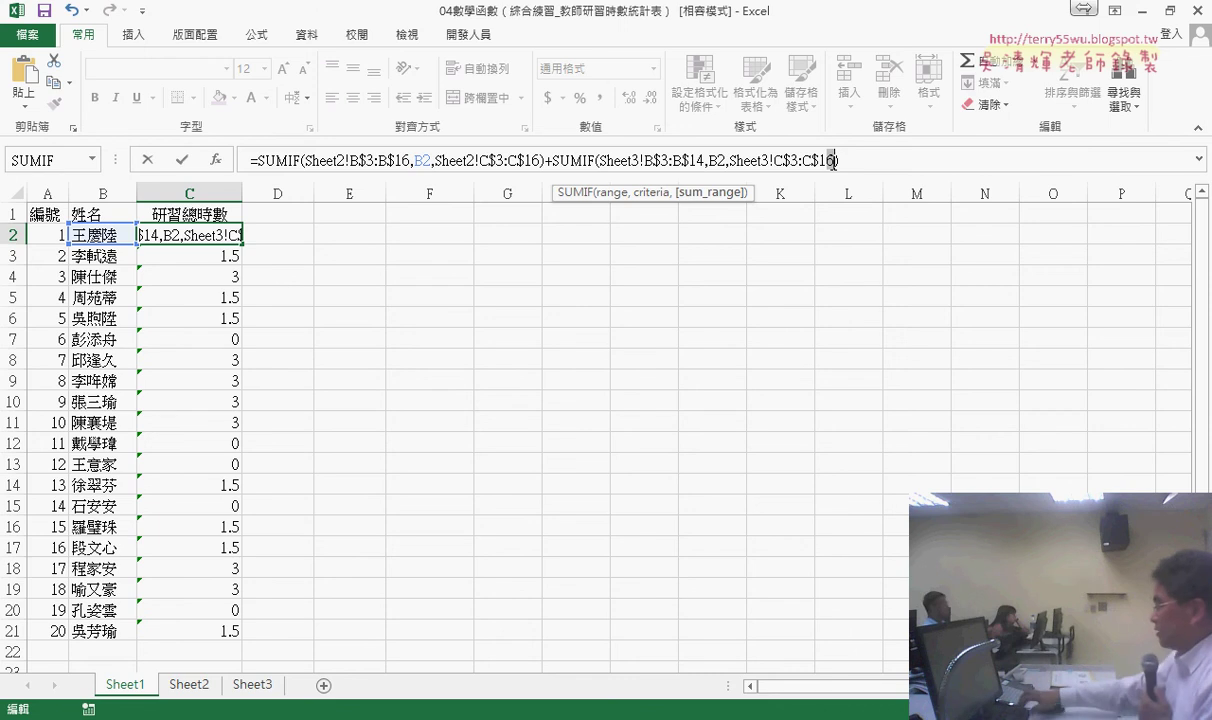
pyautogui.write('4')
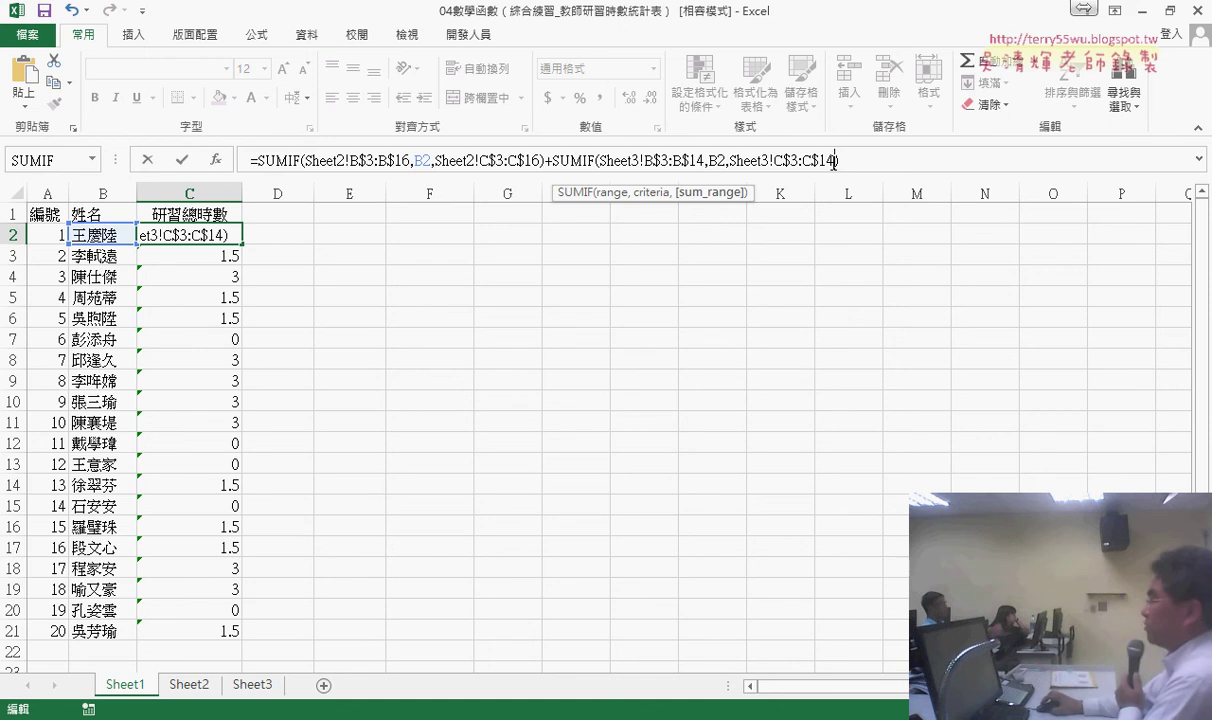
pyautogui.click(182, 160)
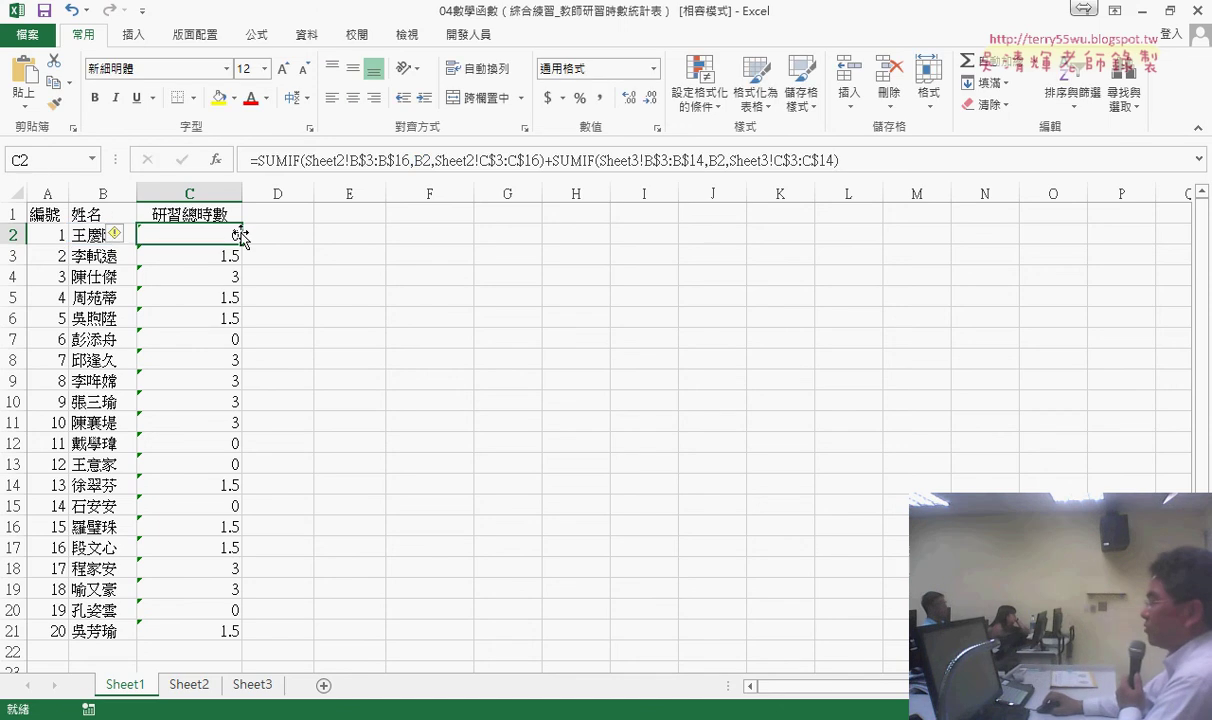
# Step: Copy the combined Sheet2+Sheet3 SUMIF from C2 down to C21, then select B2
pyautogui.moveTo(241, 244); pyautogui.dragTo(243, 638)
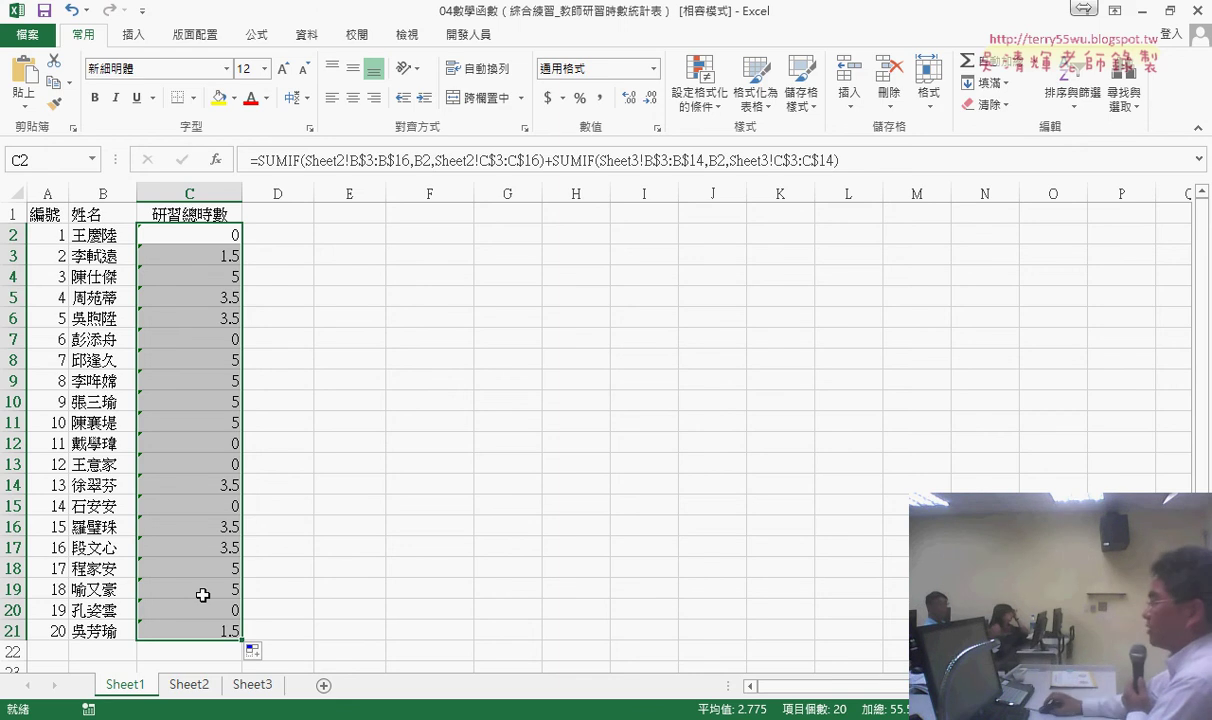
pyautogui.click(110, 236)
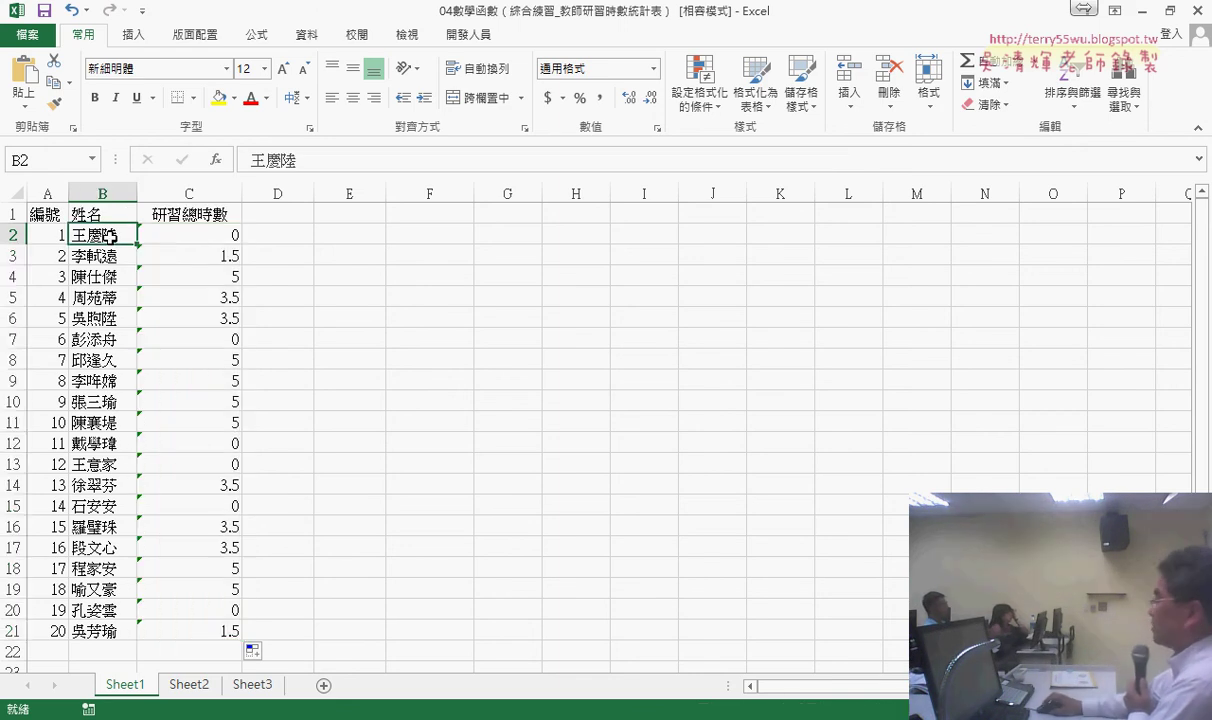
# Step: On Sheet2, select the table A3:C16 and then the names and hours in B3:C16
pyautogui.click(197, 693)
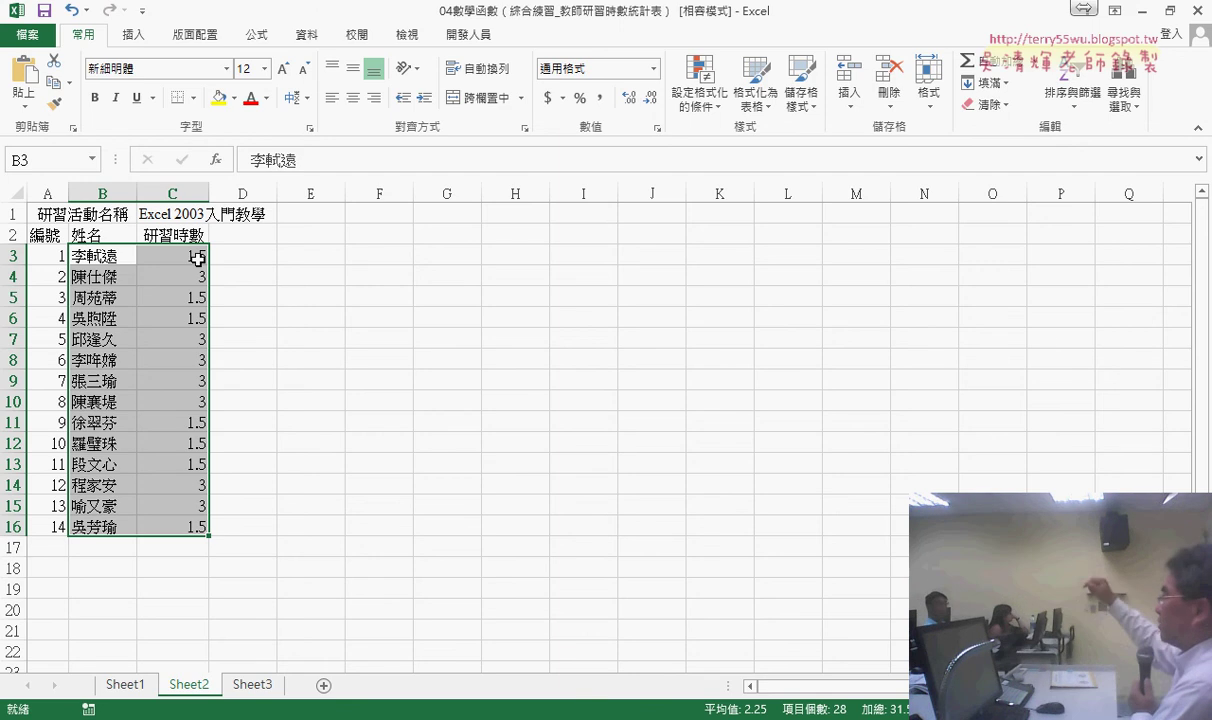
pyautogui.moveTo(45, 256); pyautogui.dragTo(189, 522)
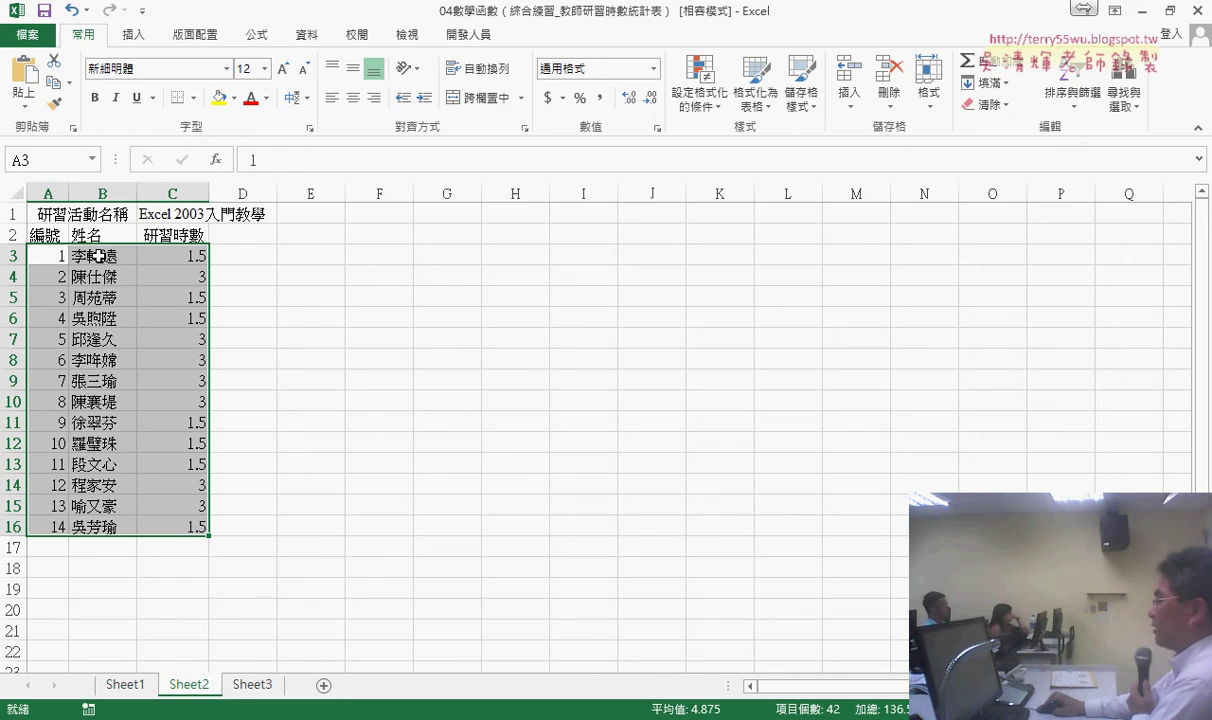
pyautogui.moveTo(100, 256); pyautogui.dragTo(185, 521)
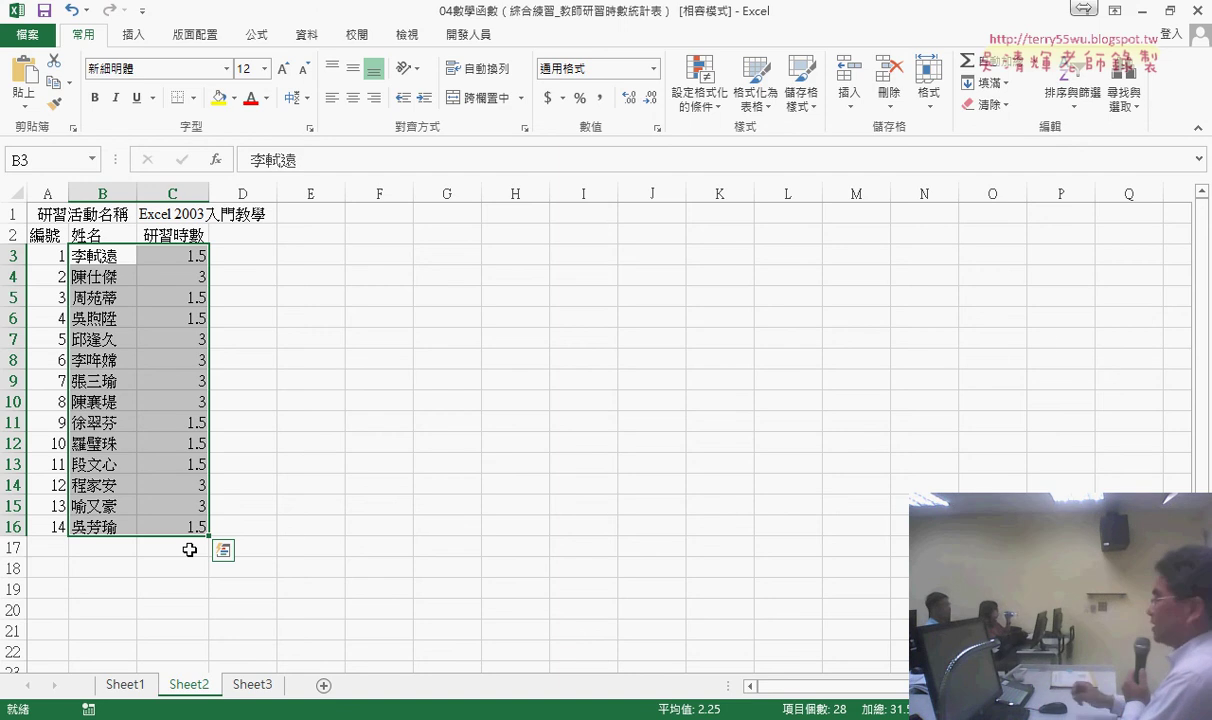
# Step: On Sheet1, inspect C2's formula, then delete the totals in C2:C21
pyautogui.click(125, 684)
pyautogui.click(183, 233)
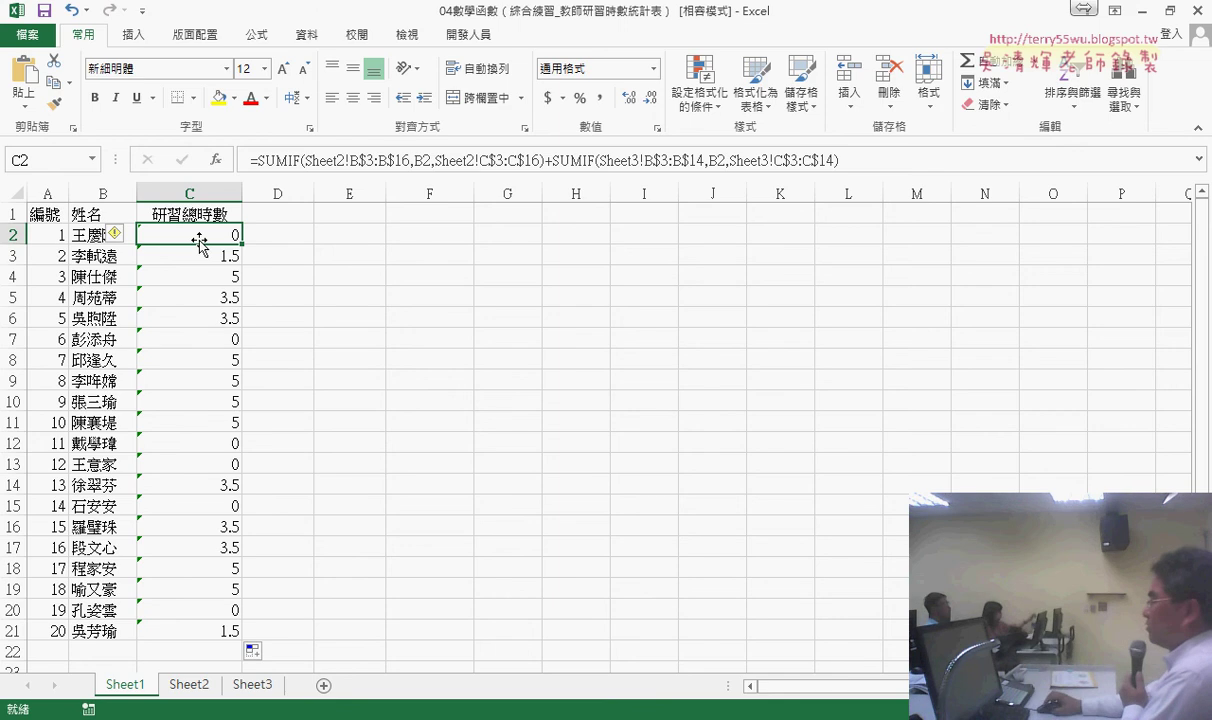
pyautogui.moveTo(190, 235); pyautogui.dragTo(217, 627)
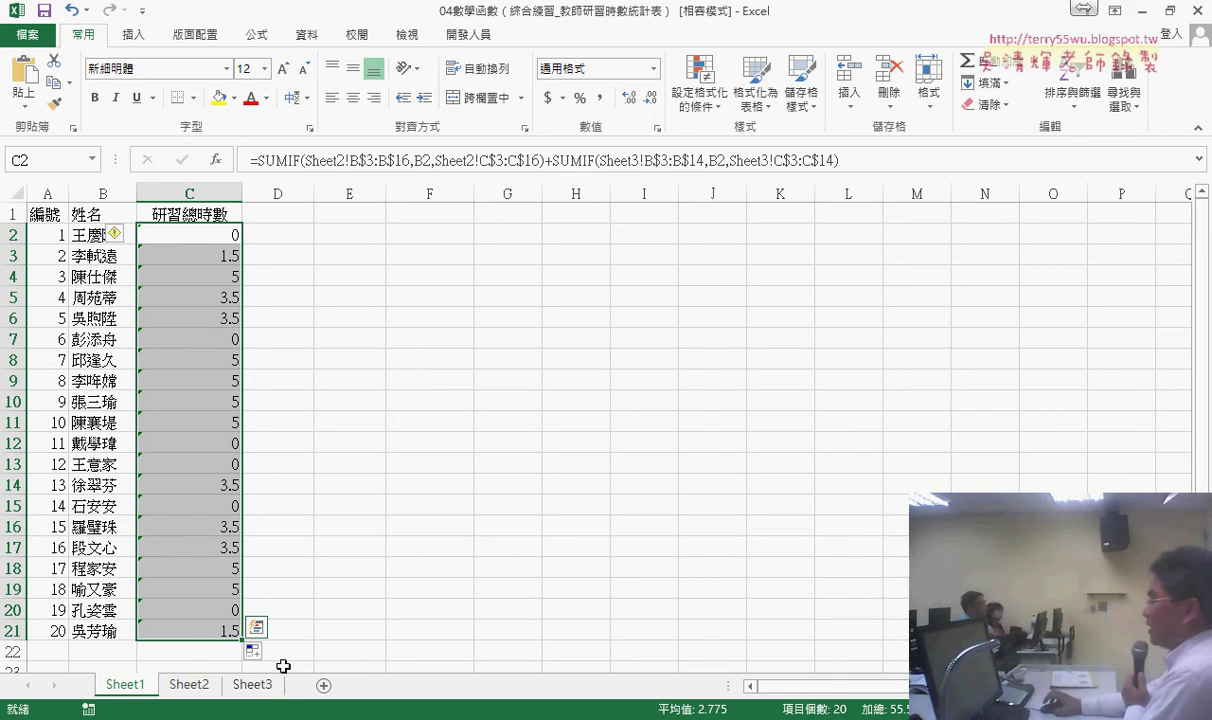
pyautogui.moveTo(255, 160); pyautogui.dragTo(872, 160)
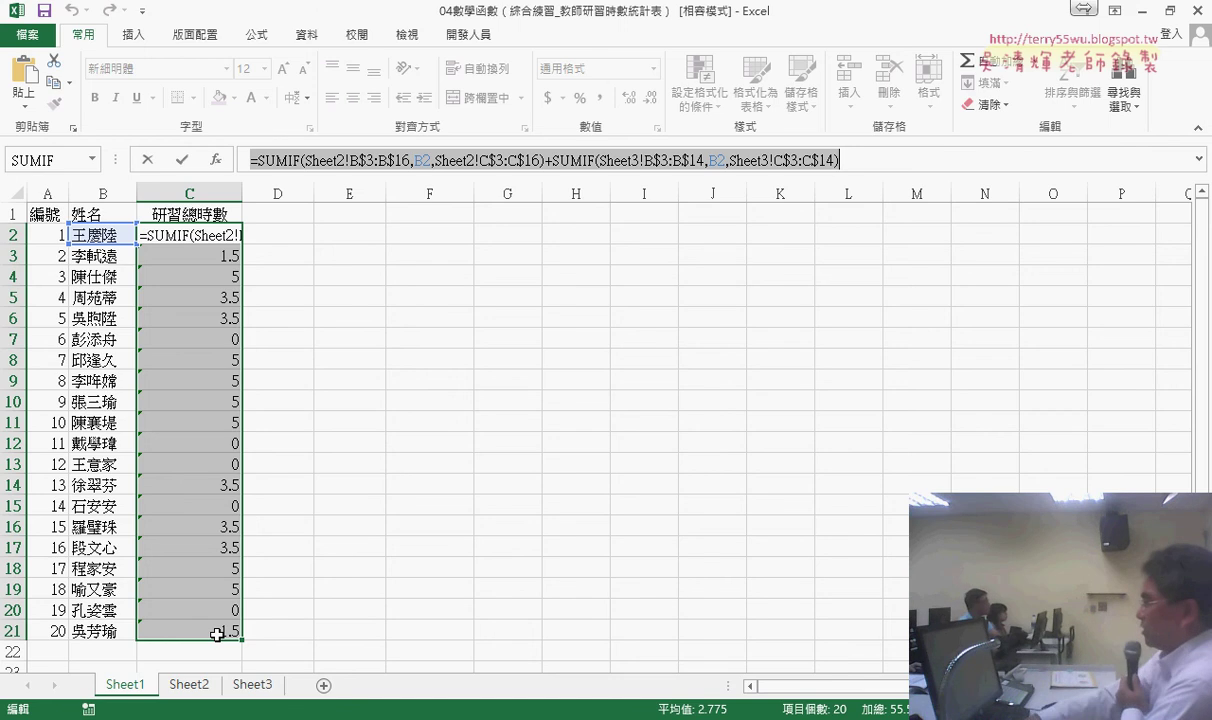
pyautogui.hotkey('ctrl', 'Return')
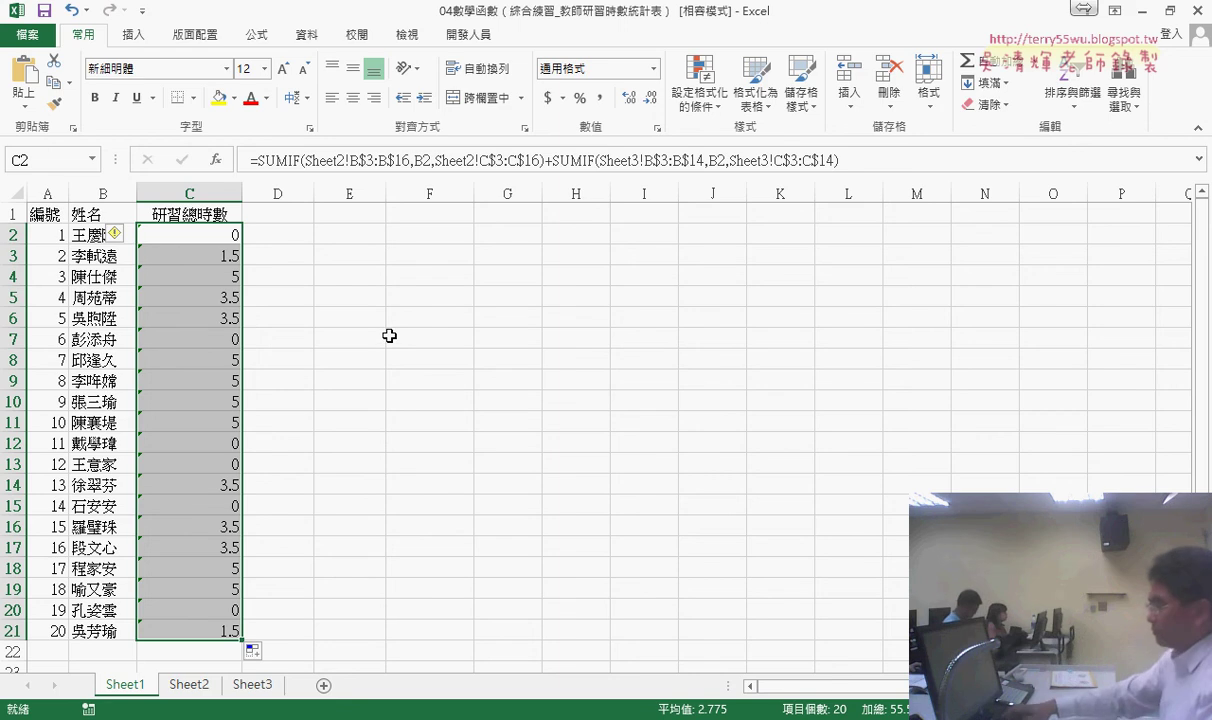
pyautogui.press('Delete')
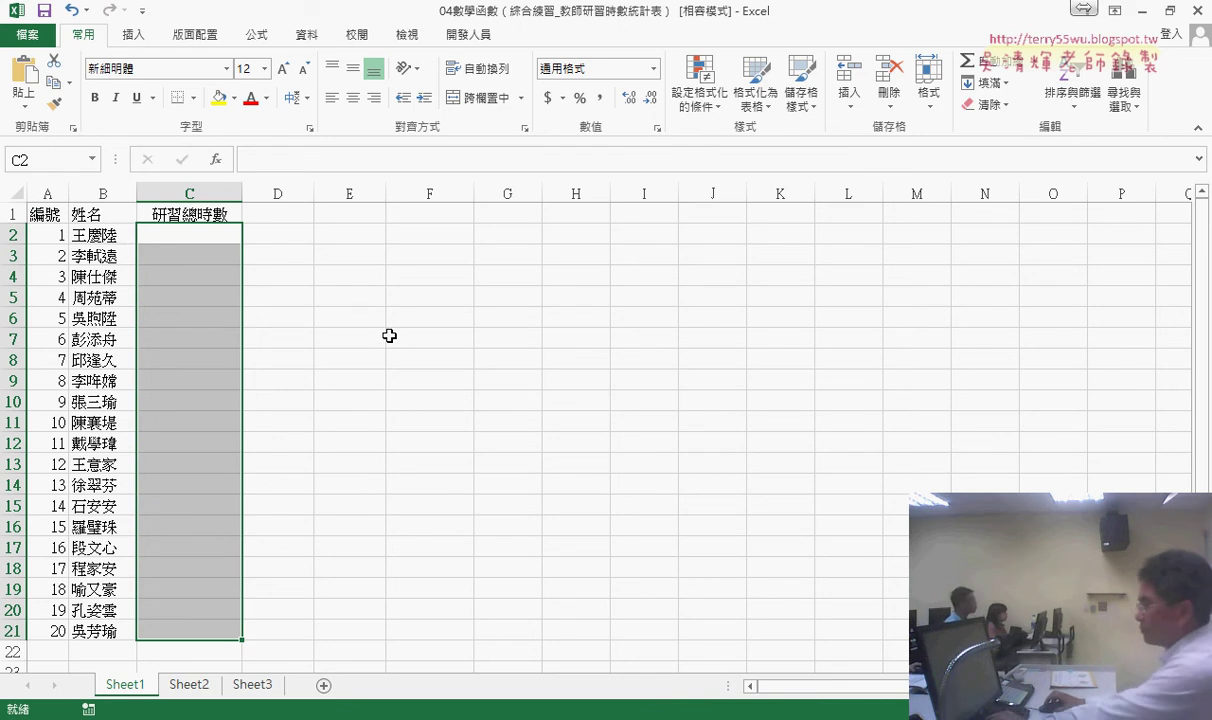